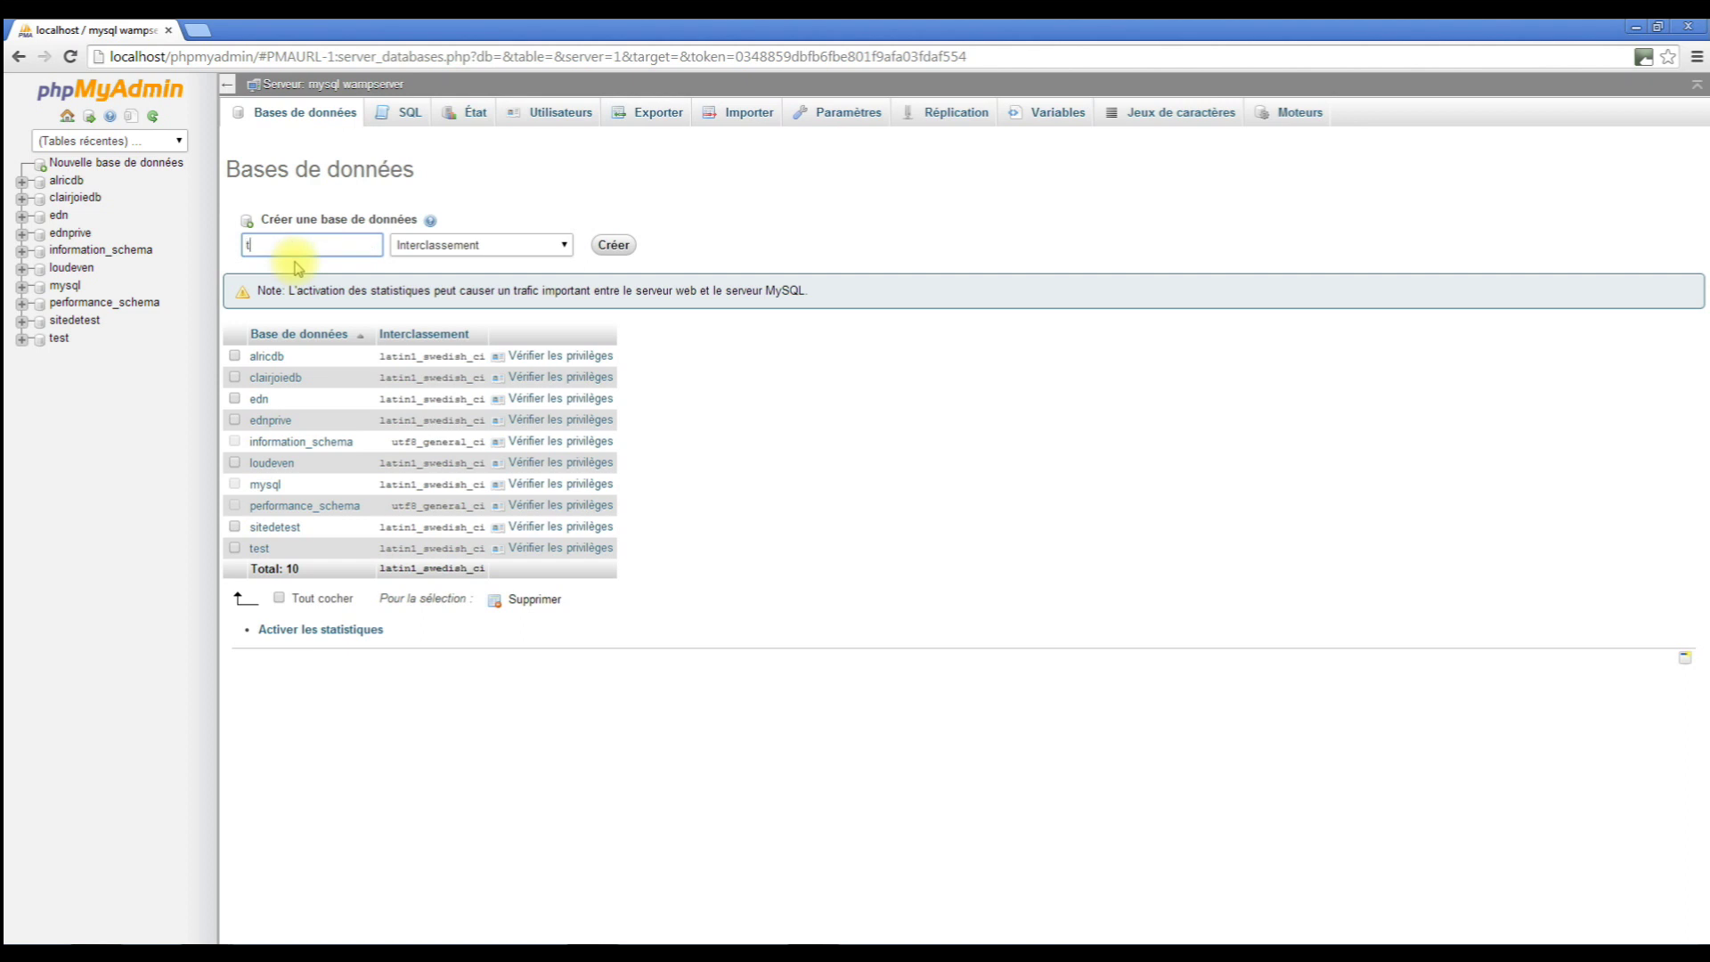
Create the tutominecraft database and select it in the phpMyAdmin database list.
type("ominecraft")
left_click(614, 247)
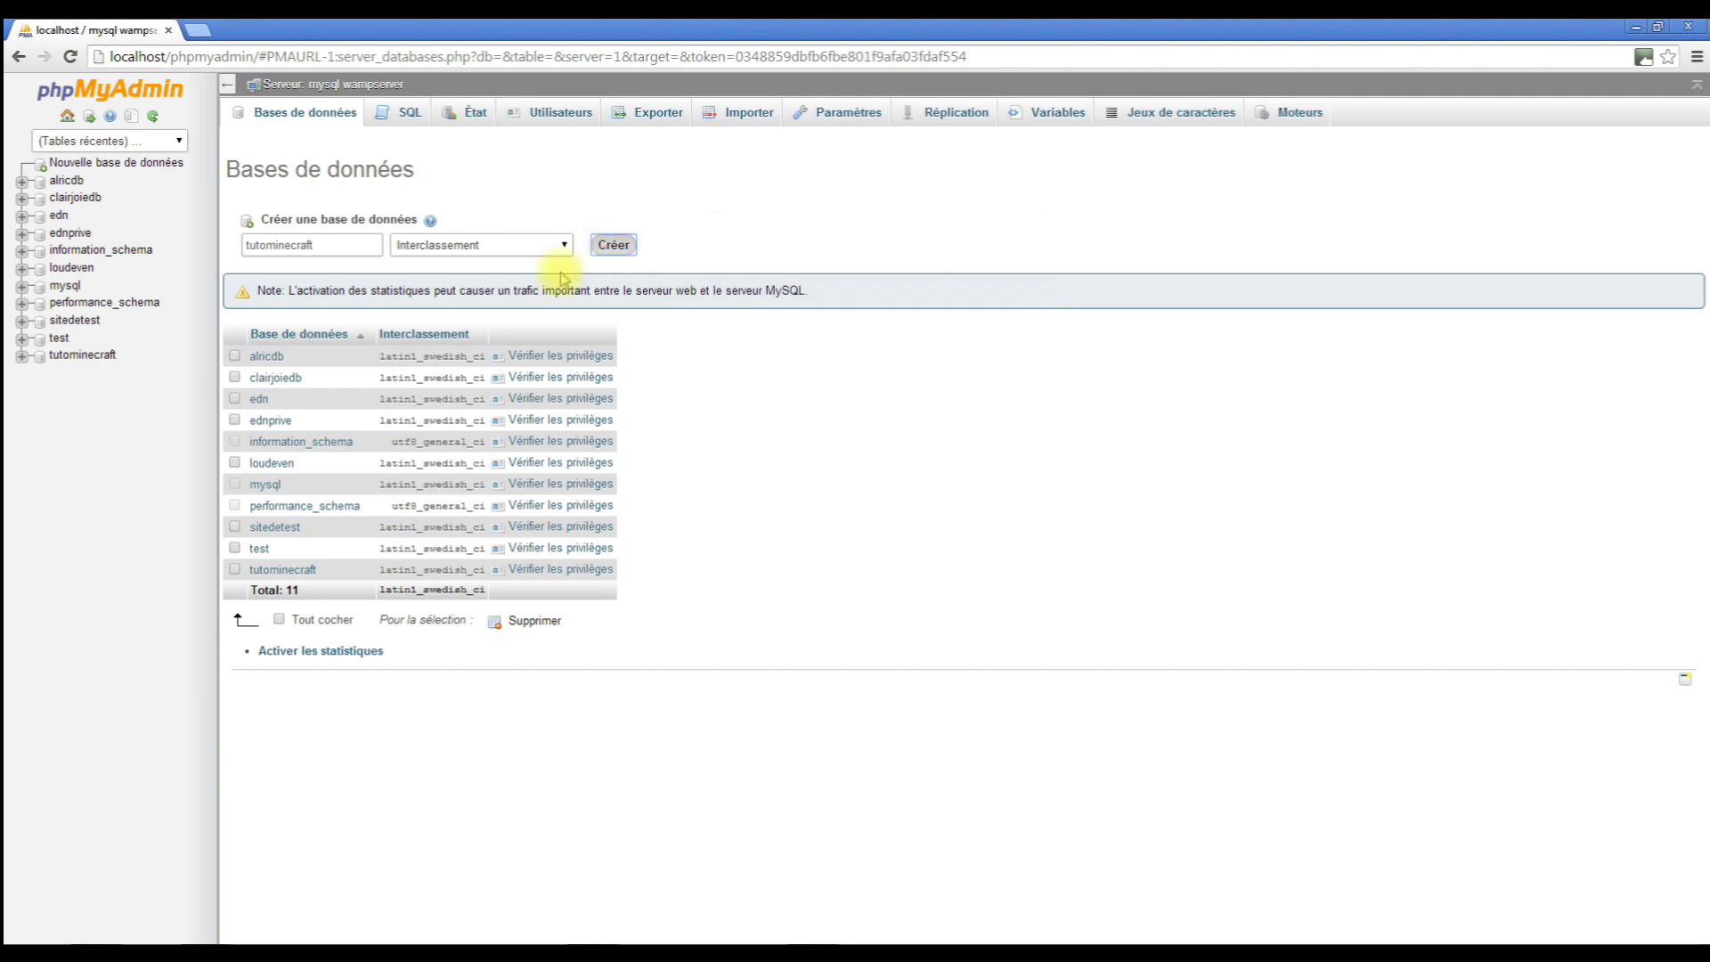
left_click(82, 355)
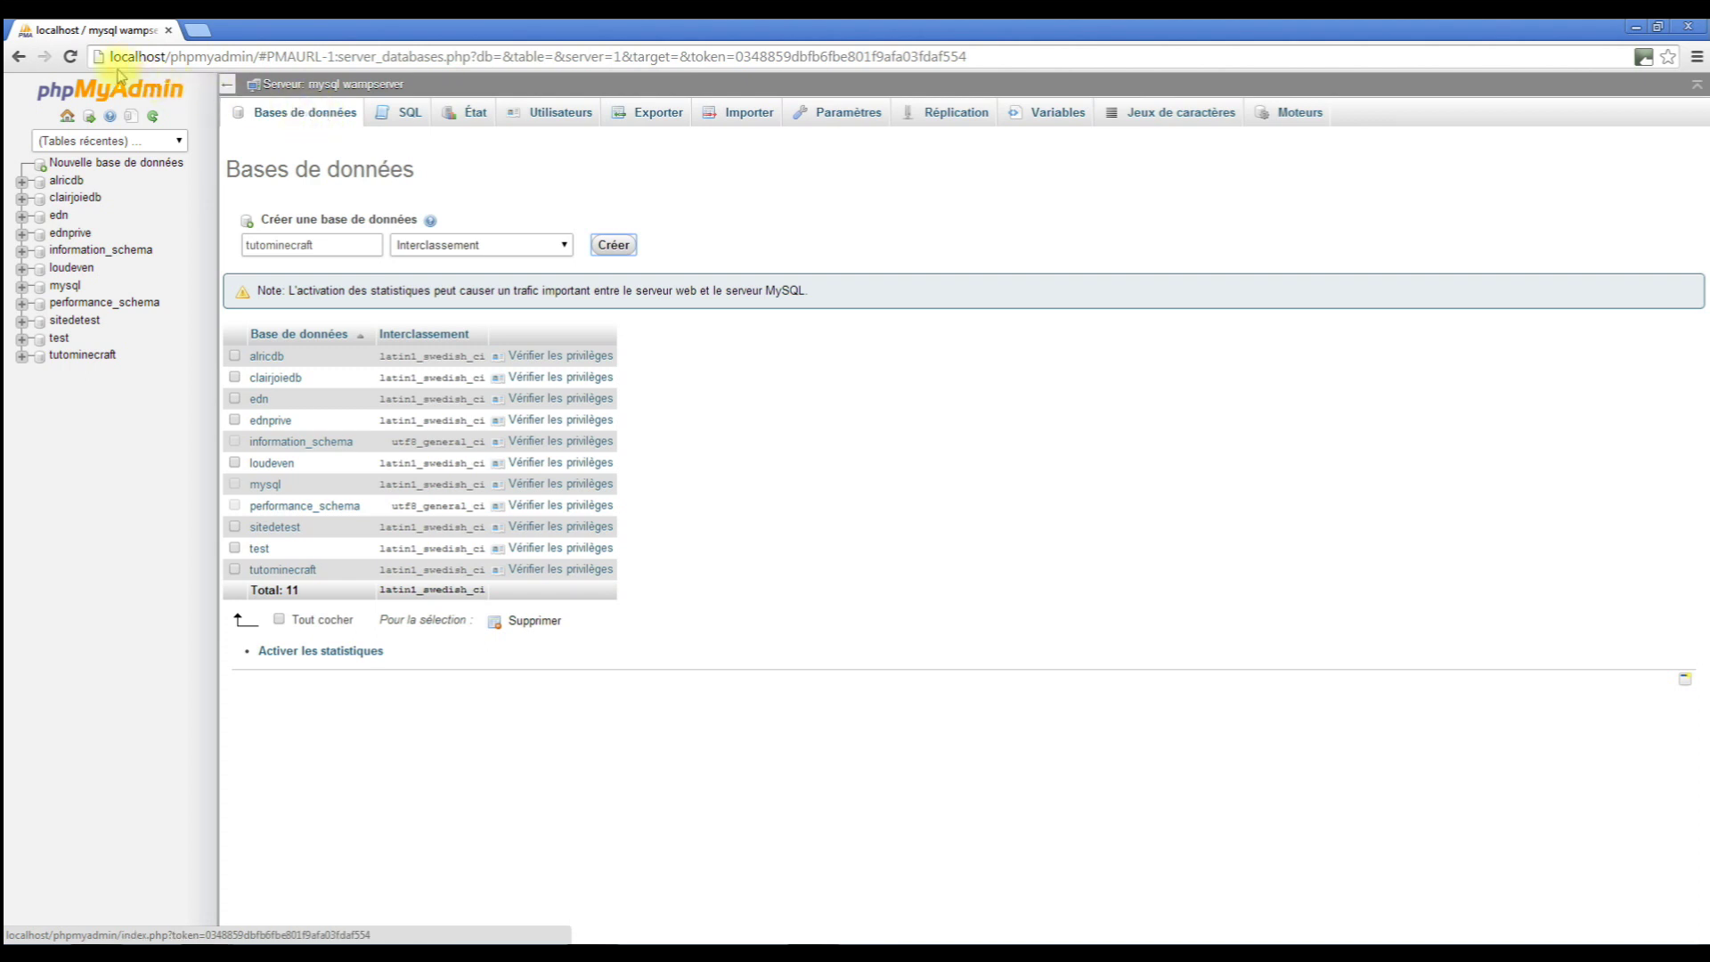
Go from the WordPress France search result to fr.wordpress.org and download French WordPress 4.4.
left_click(204, 445)
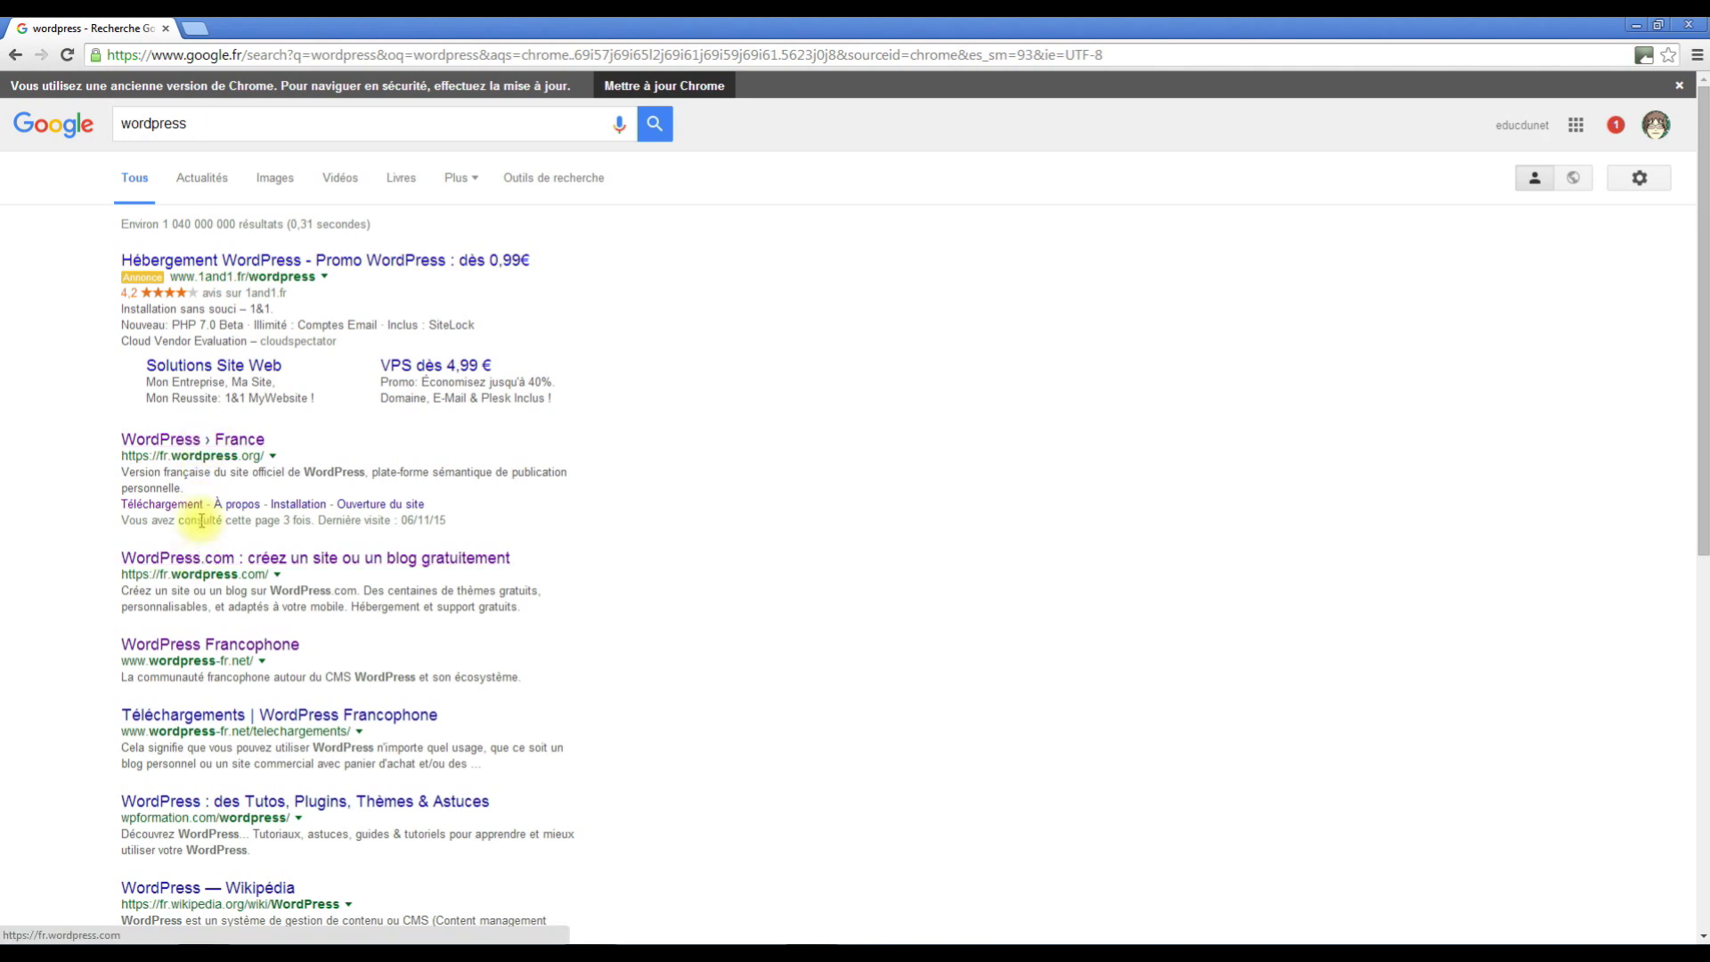
left_click(192, 443)
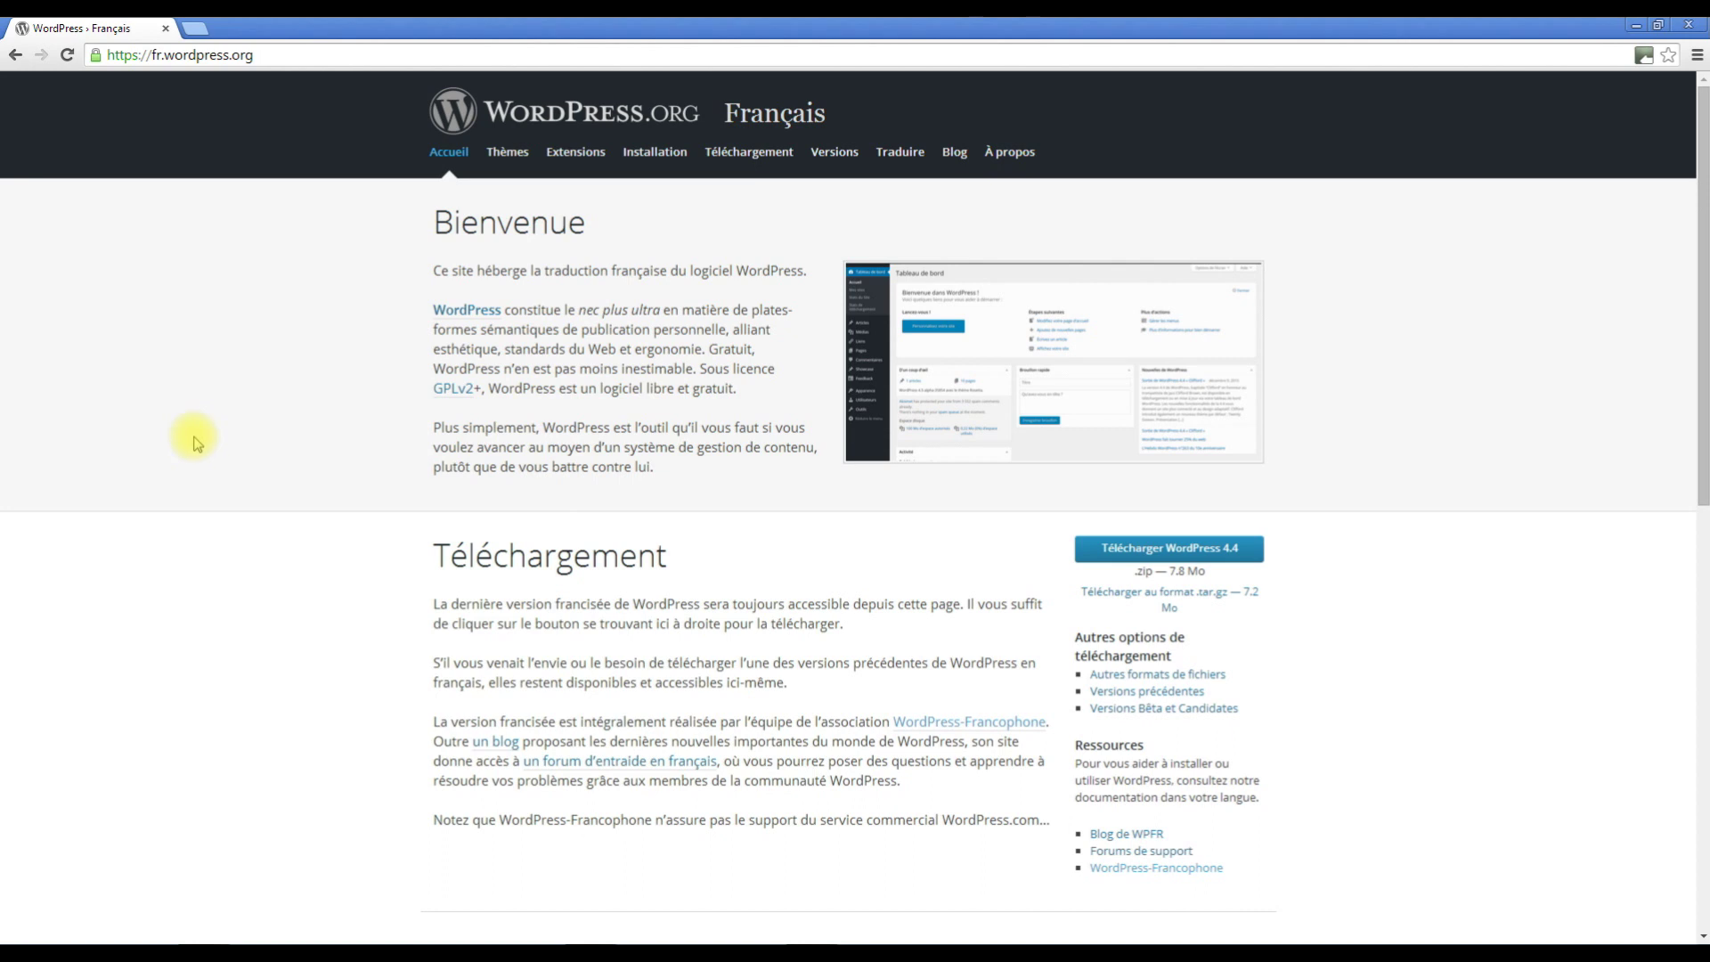
left_click(1132, 554)
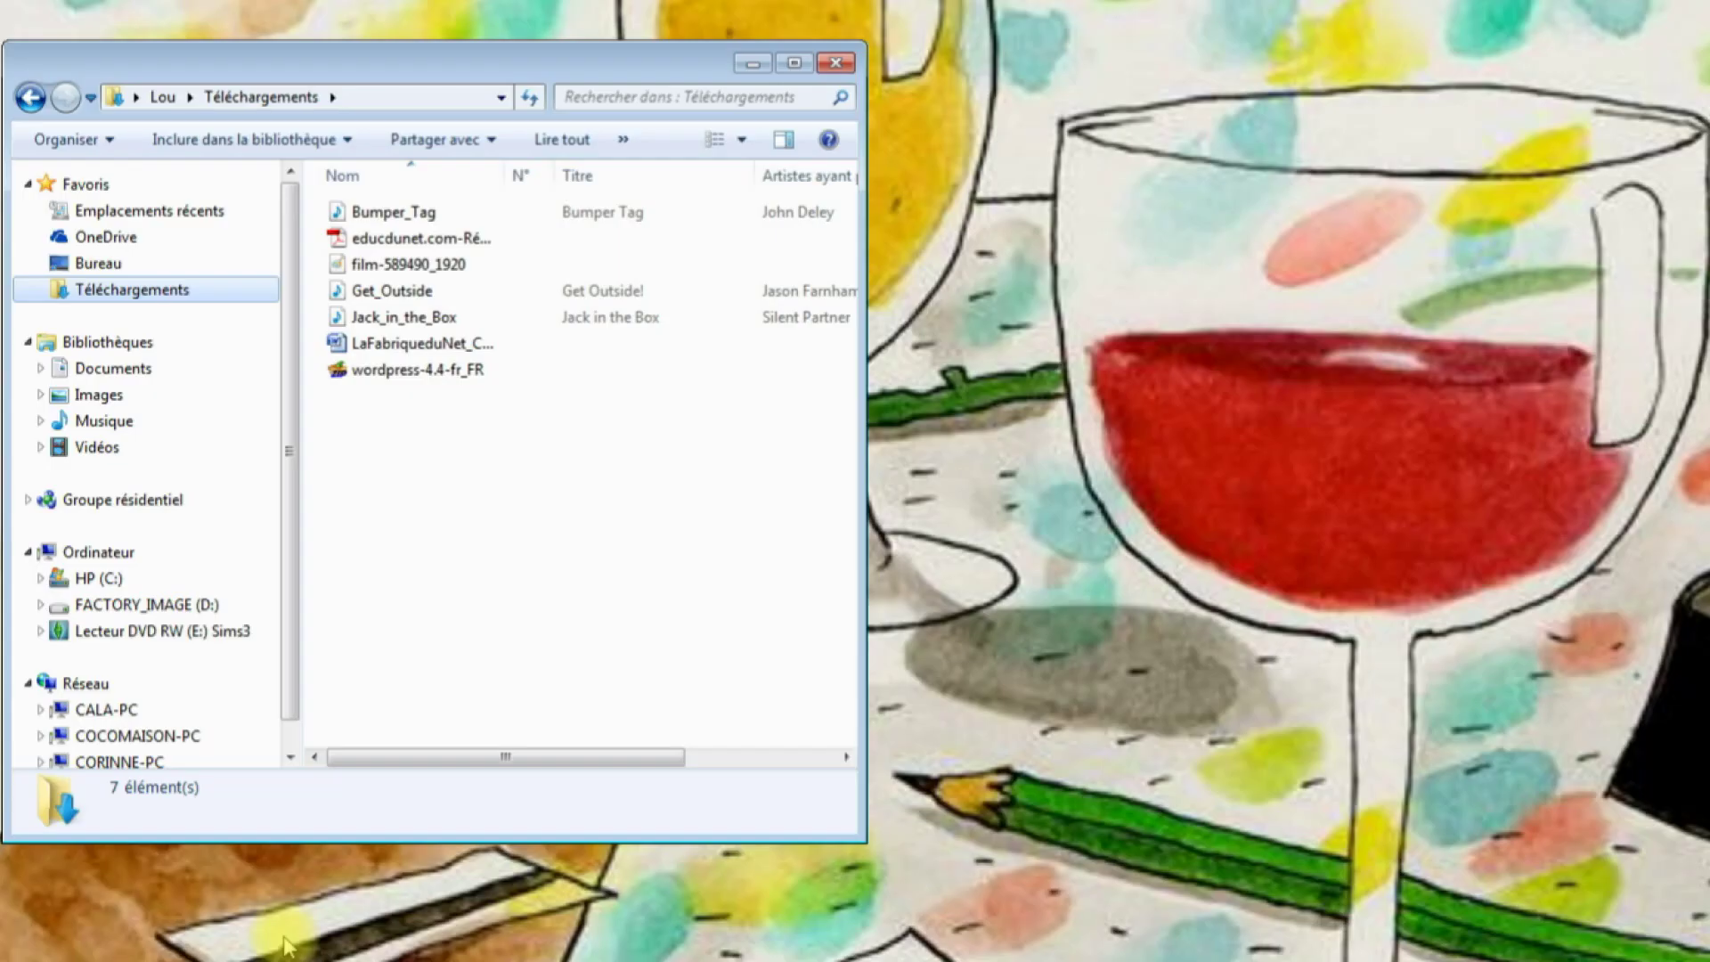
key("super")
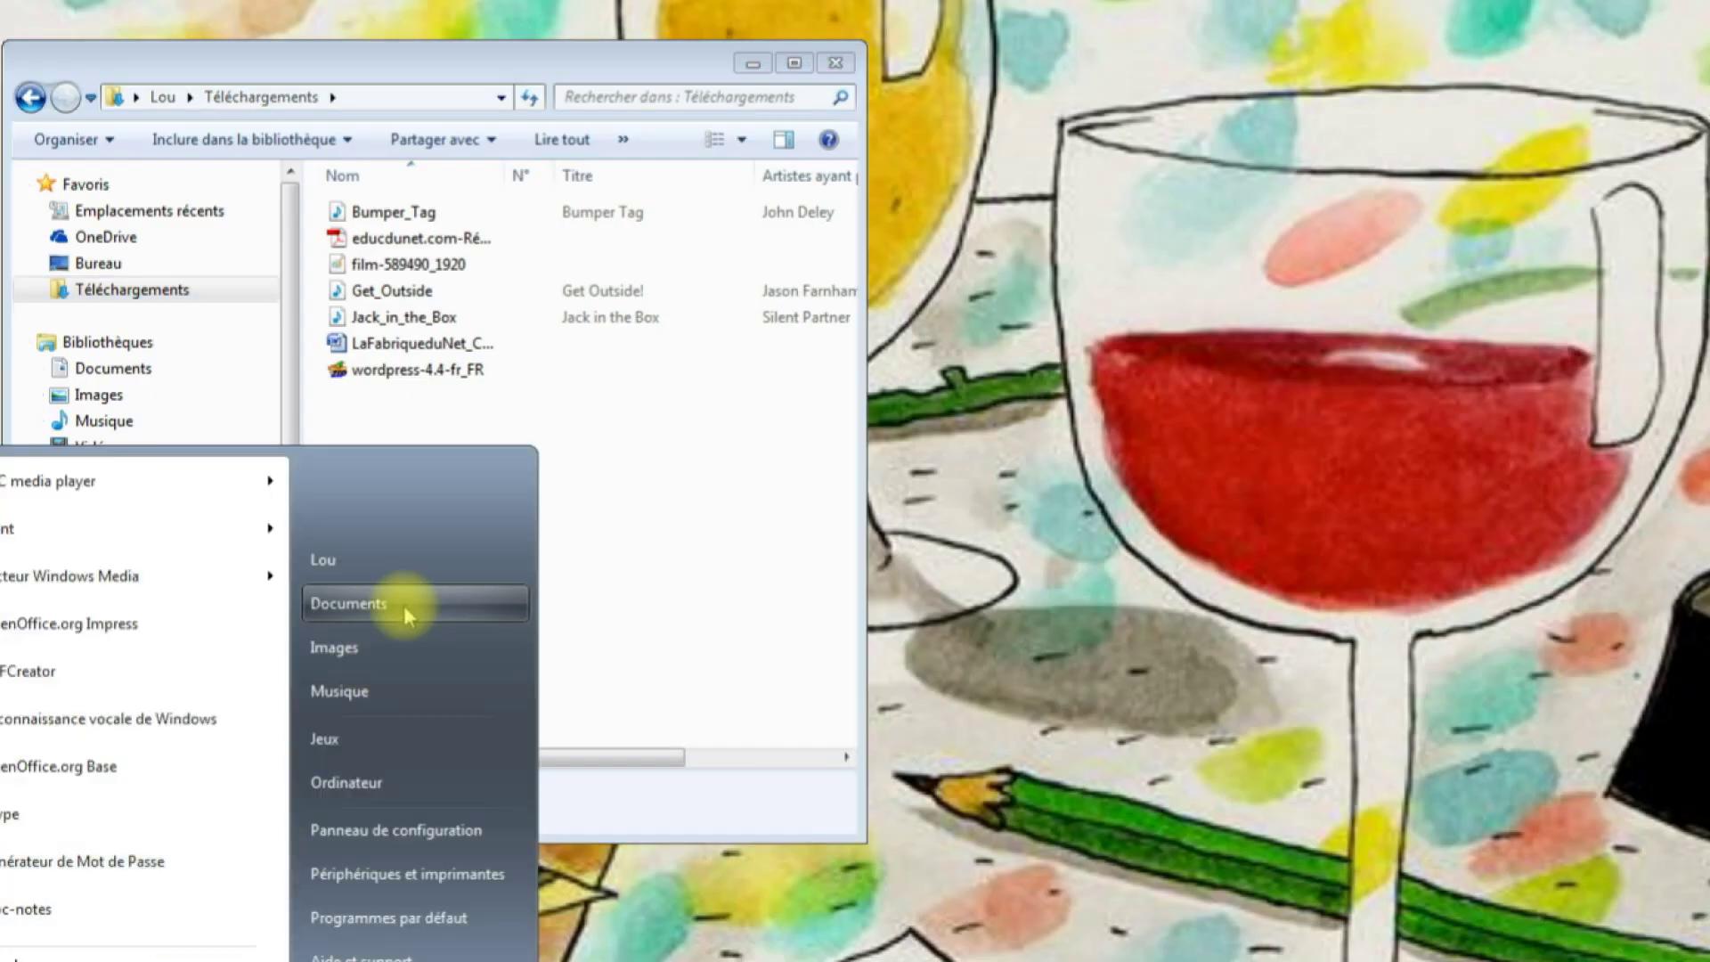
left_click(350, 788)
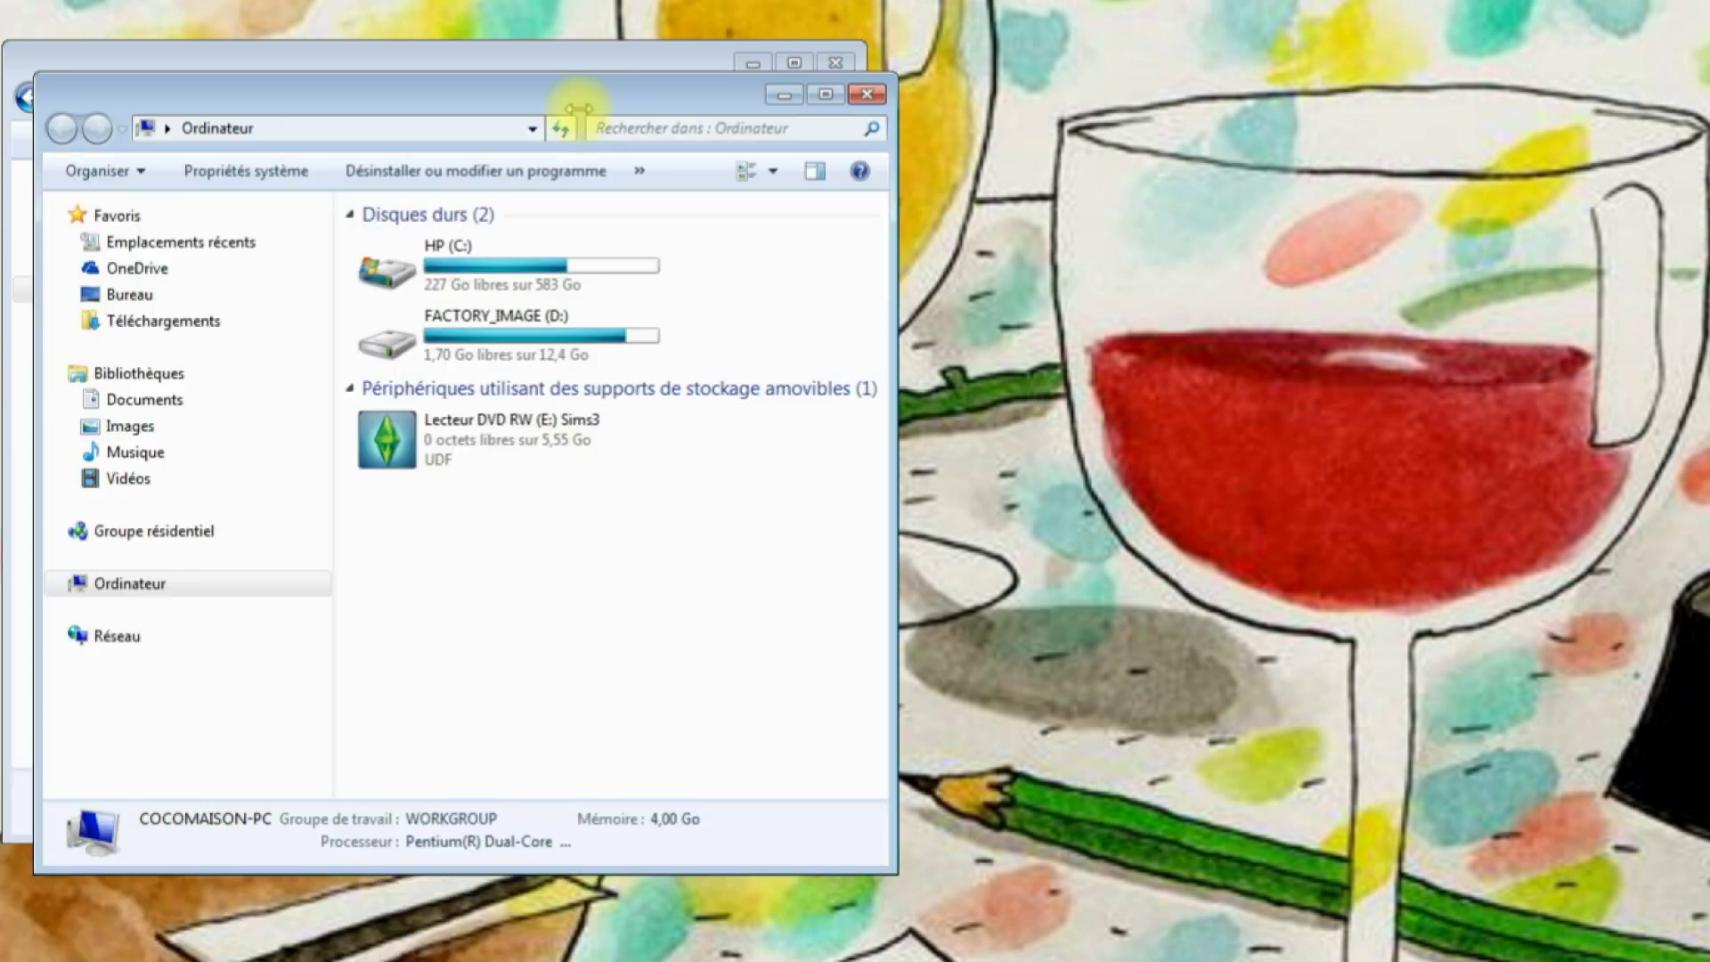
left_click_drag(668, 108, 1521, 87)
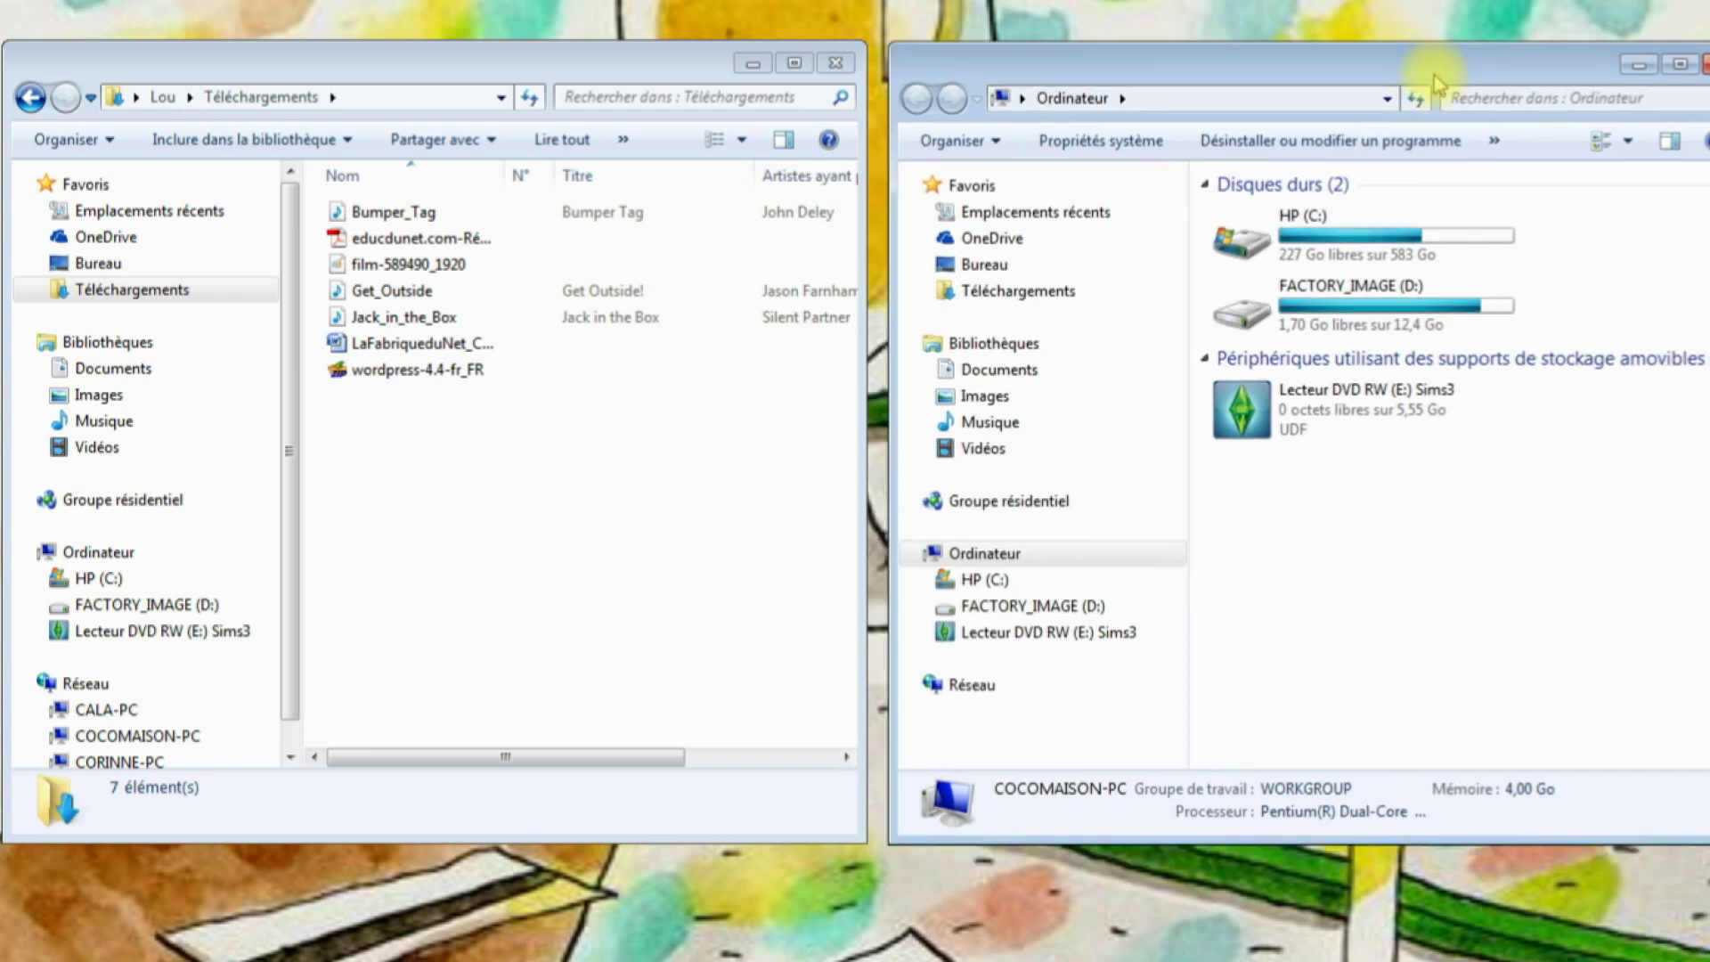
double_click(1246, 248)
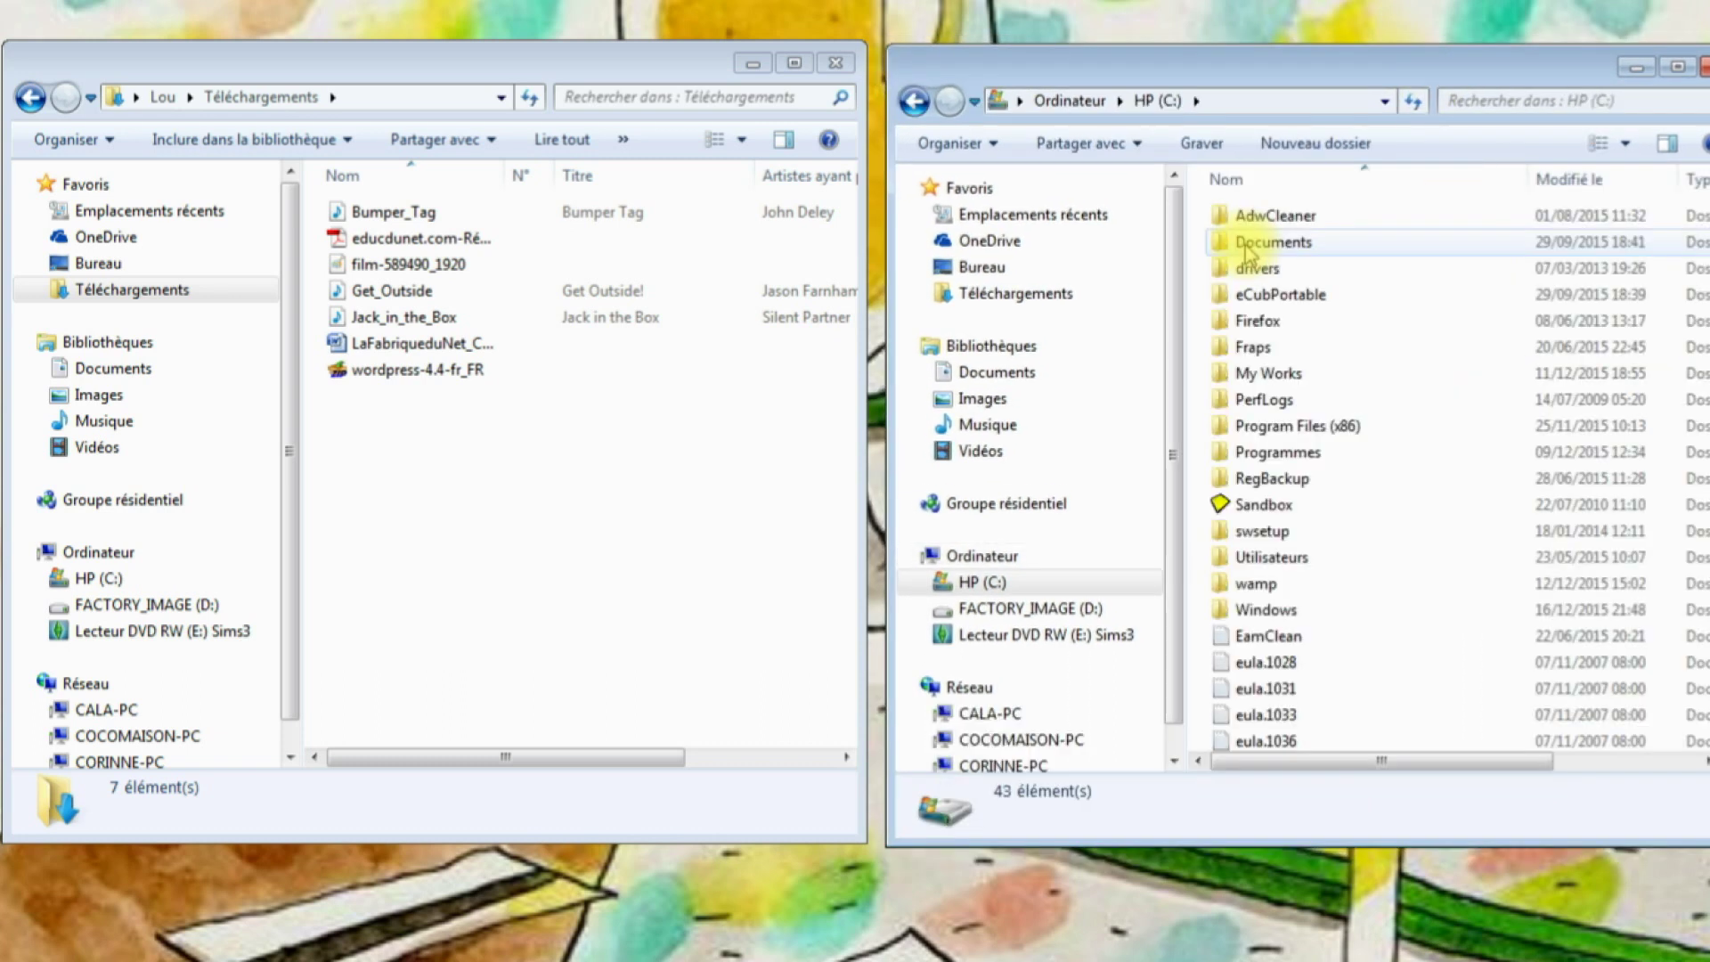
double_click(1257, 588)
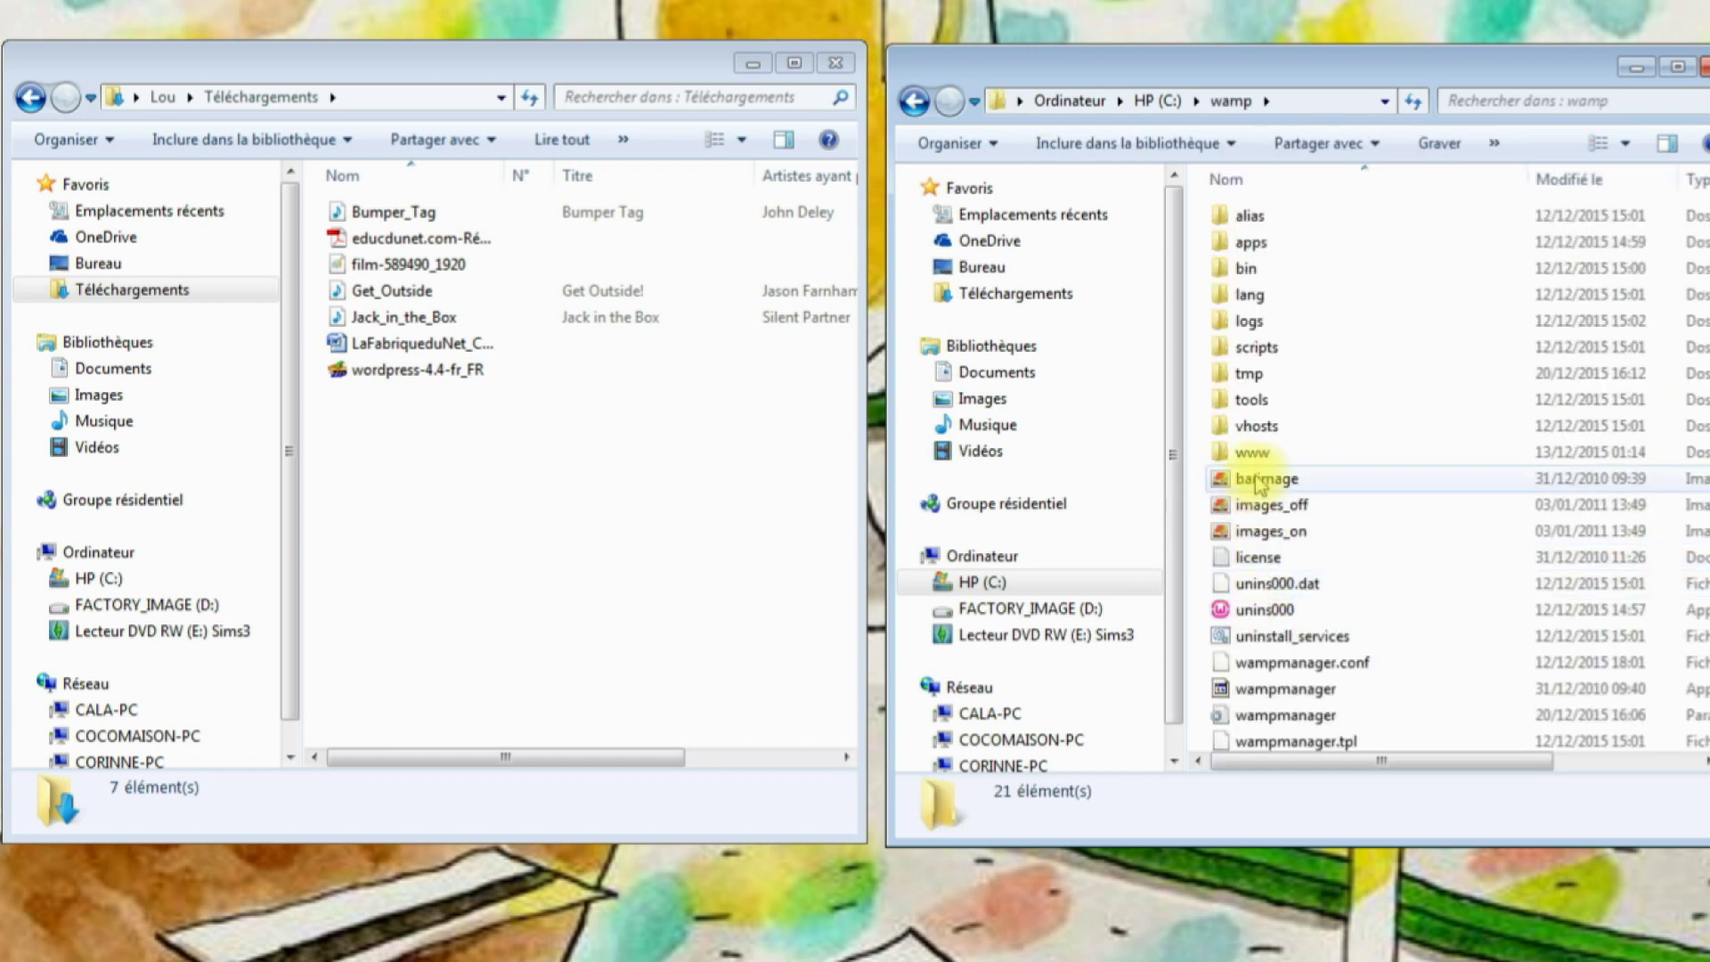
double_click(1254, 452)
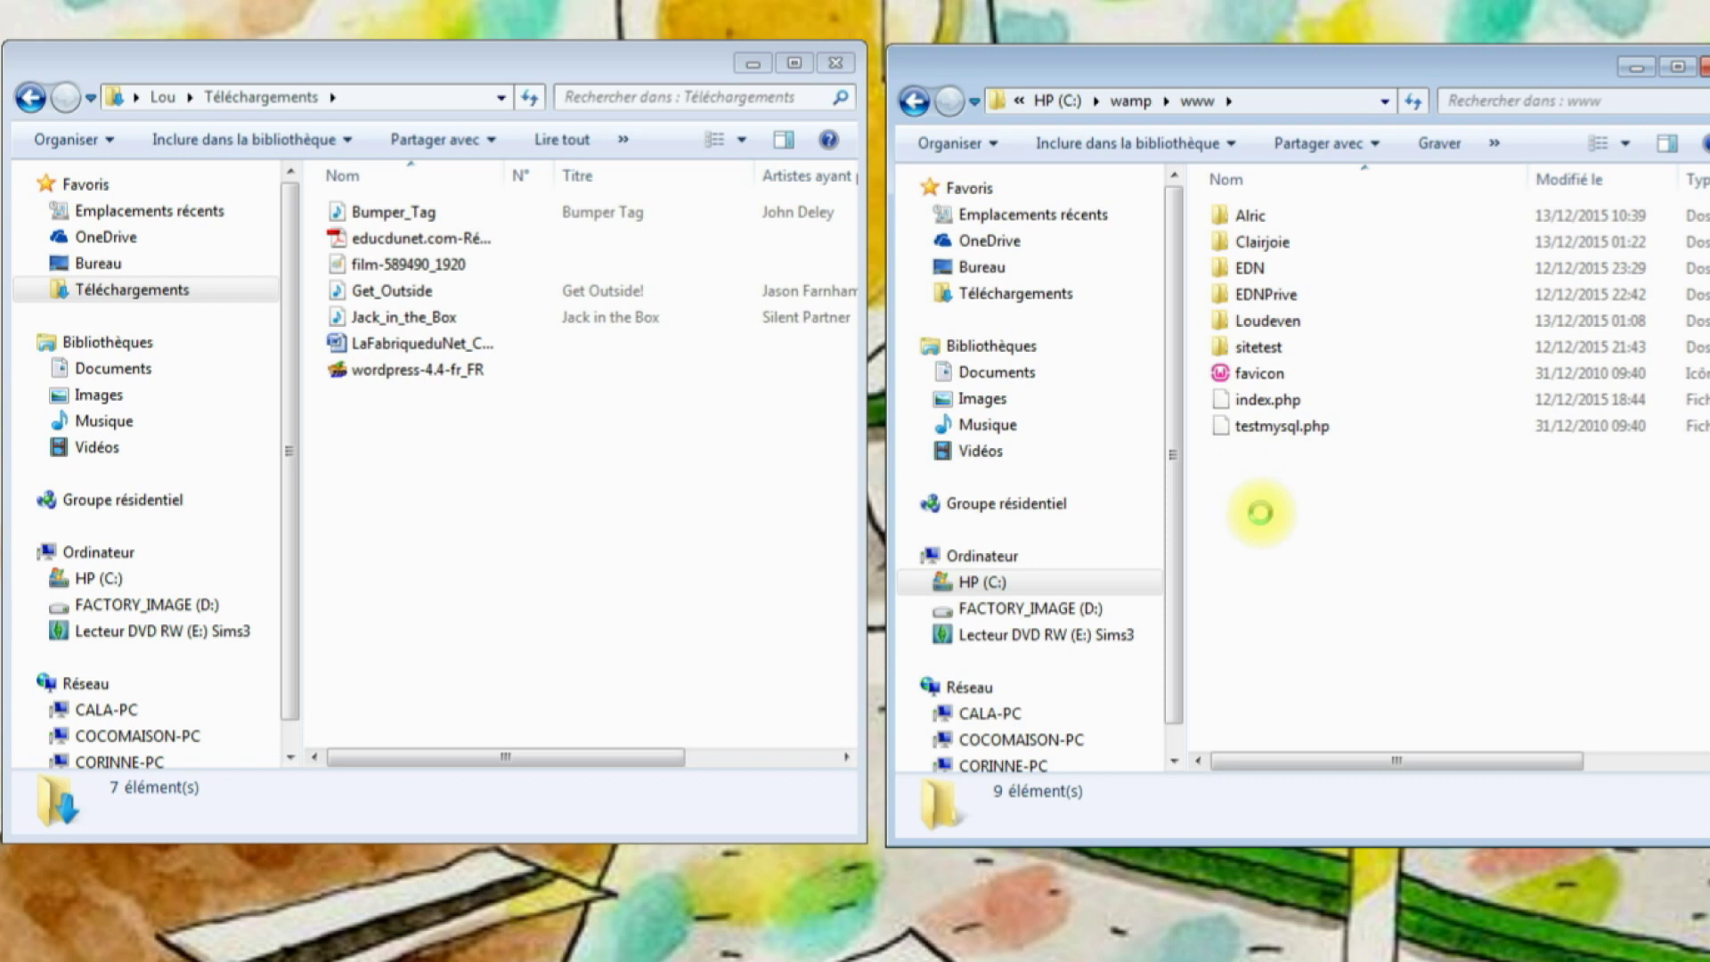
Create and open a new Tutominecraft folder in www, then select the WordPress zip.
right_click(1264, 519)
mouse_move(1336, 836)
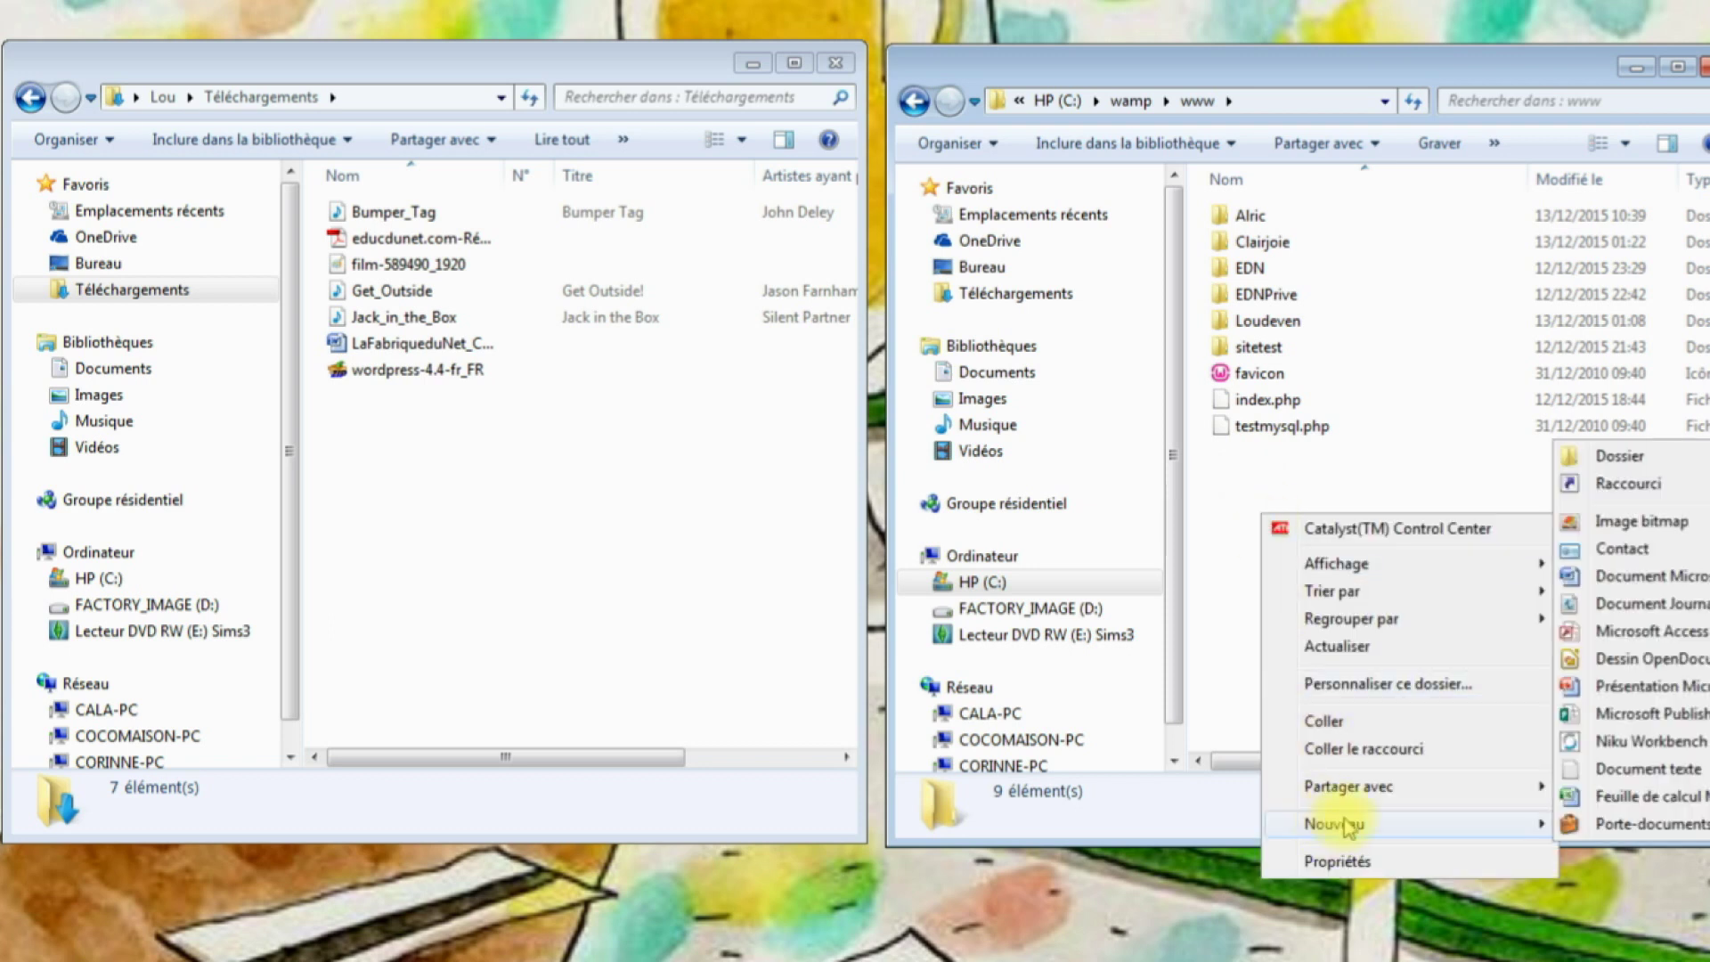
left_click(1614, 459)
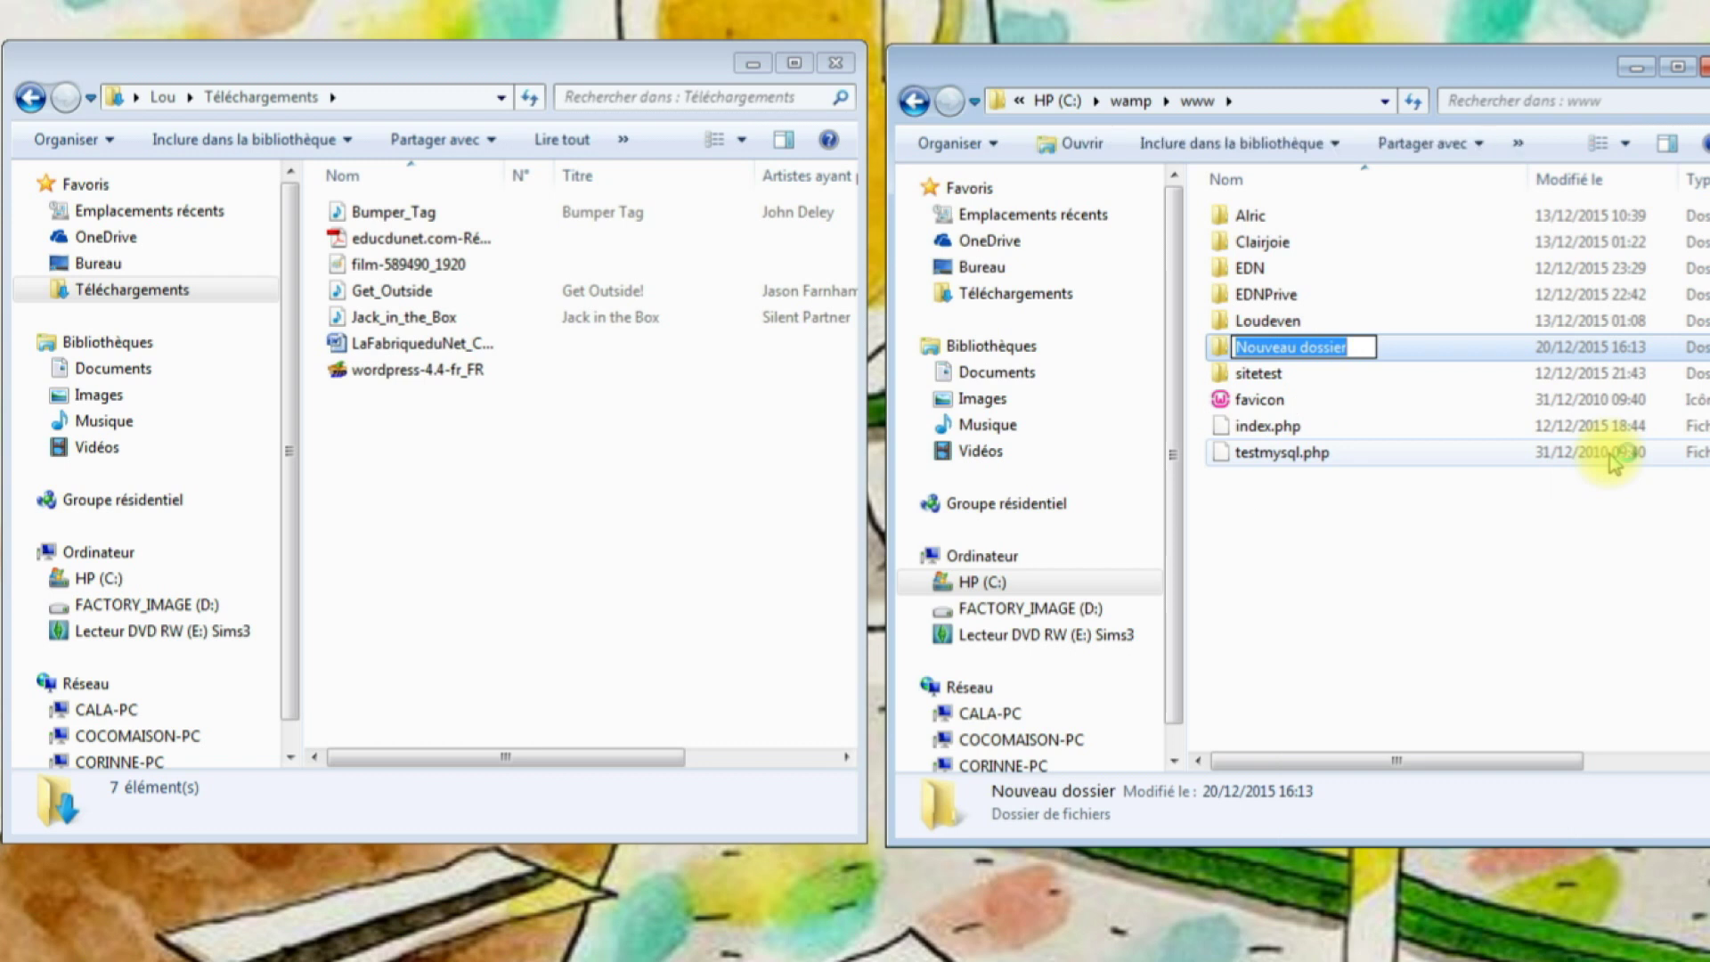
key("BackSpace")
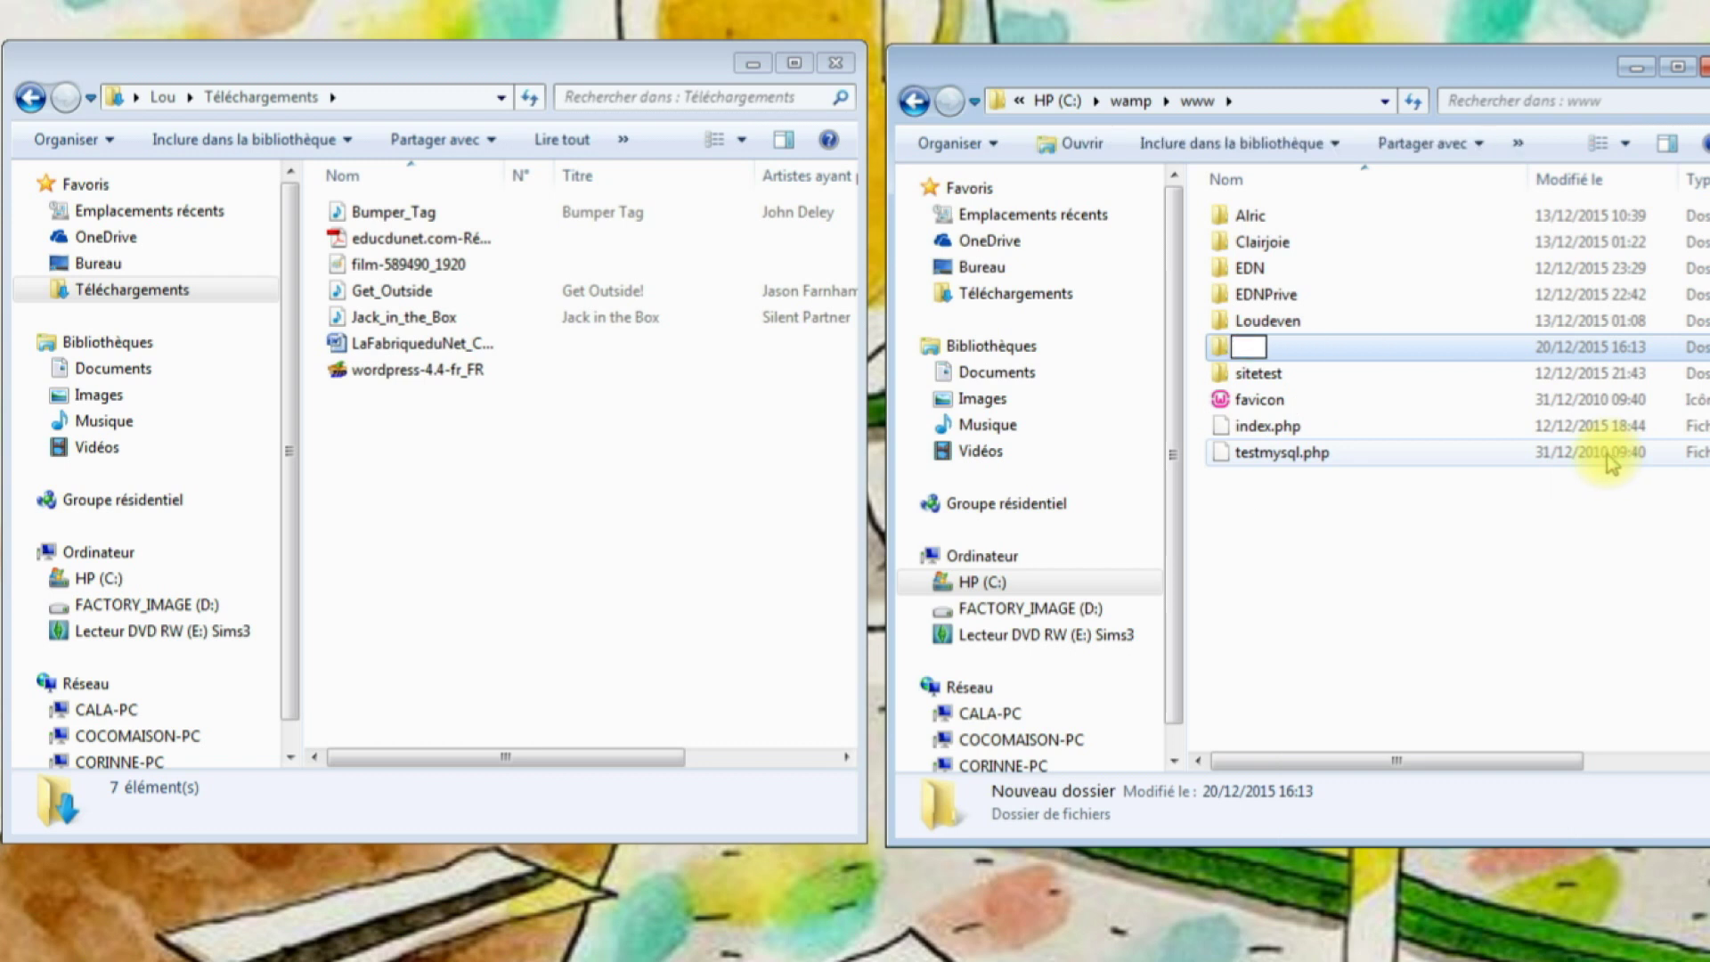
type("Tutomine")
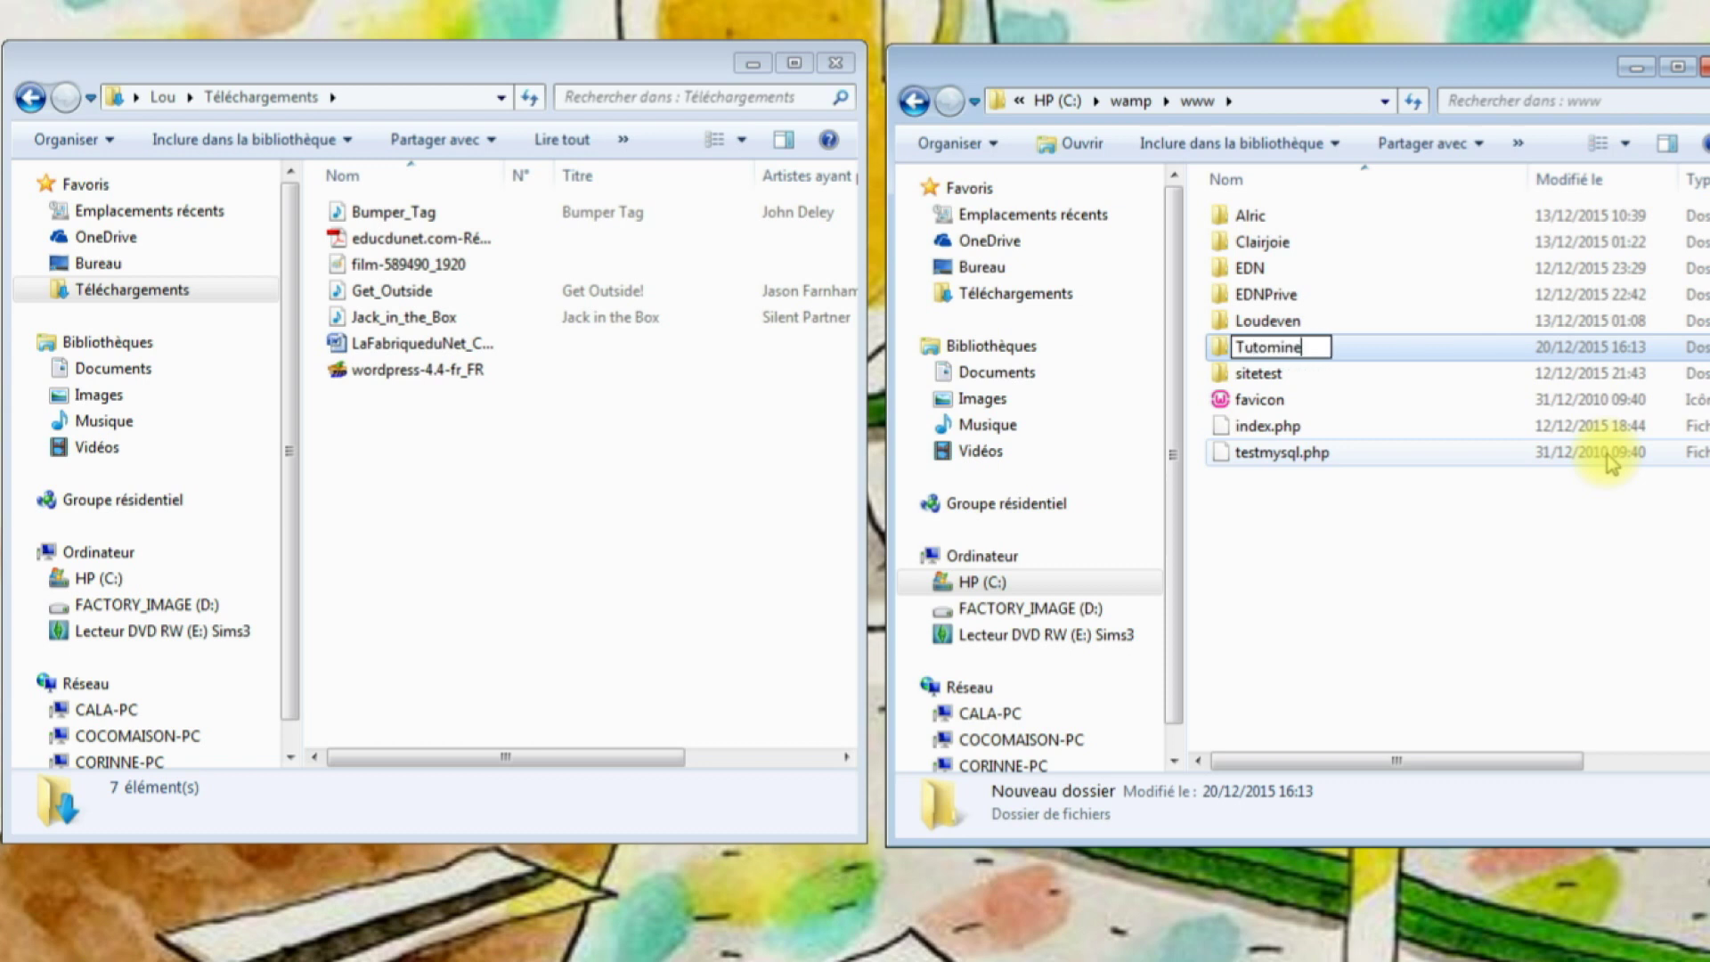
type("craft")
left_click(1327, 546)
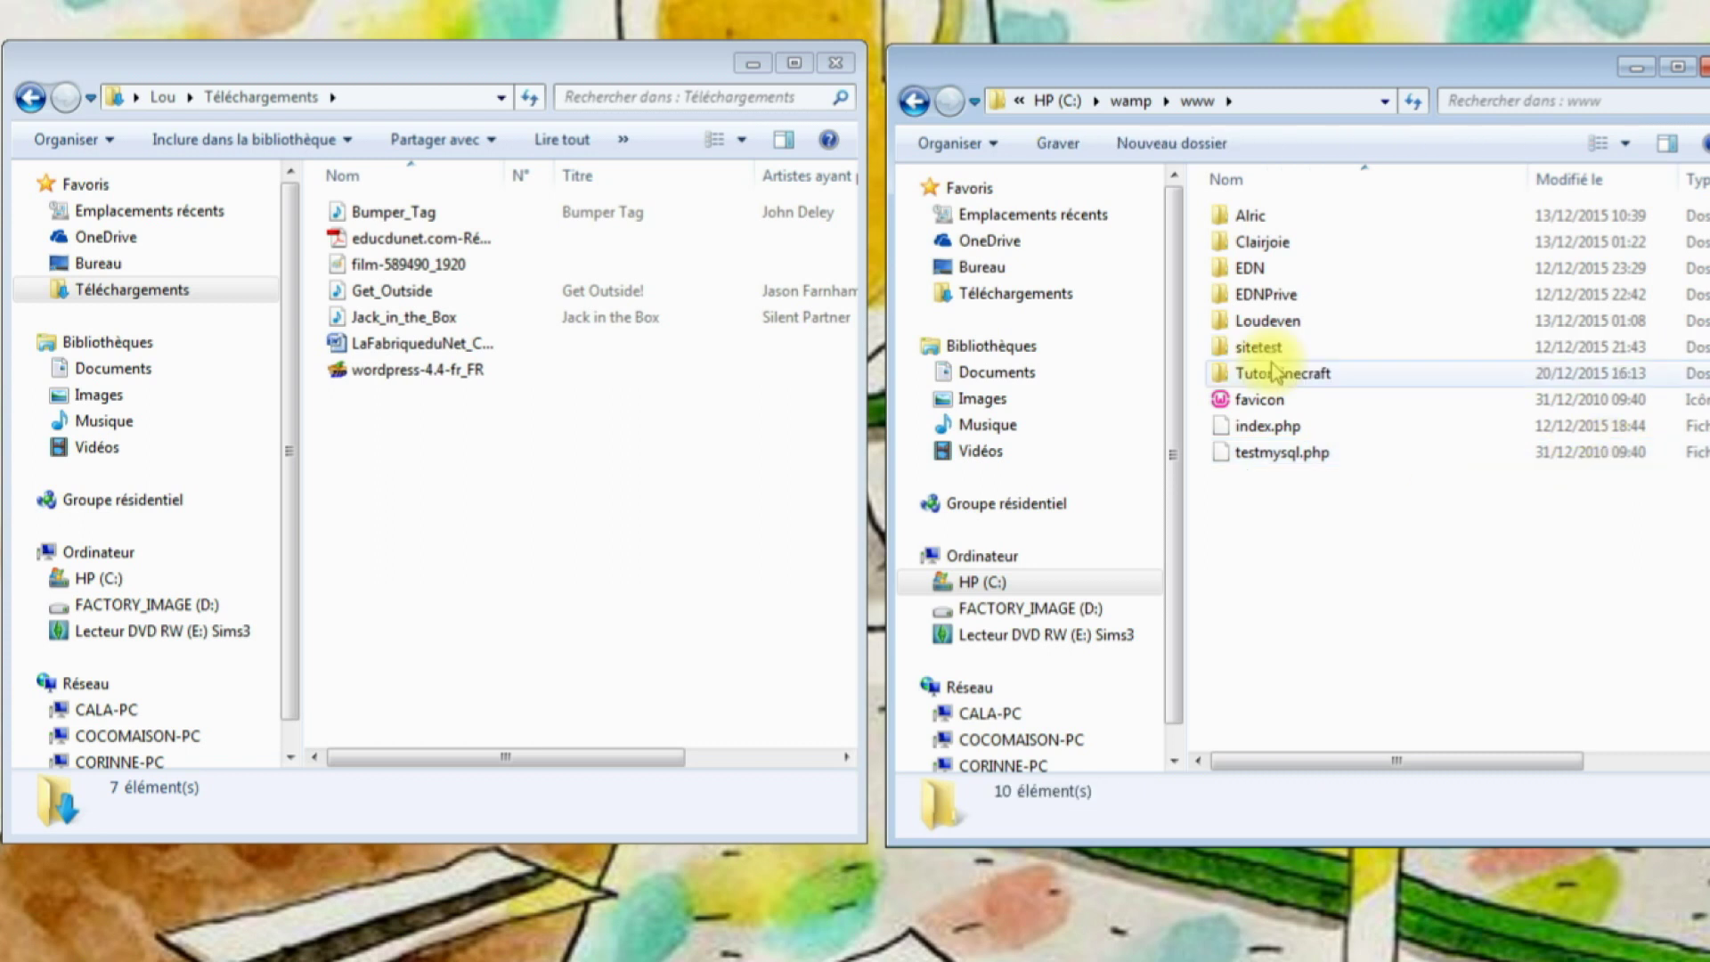
double_click(1272, 380)
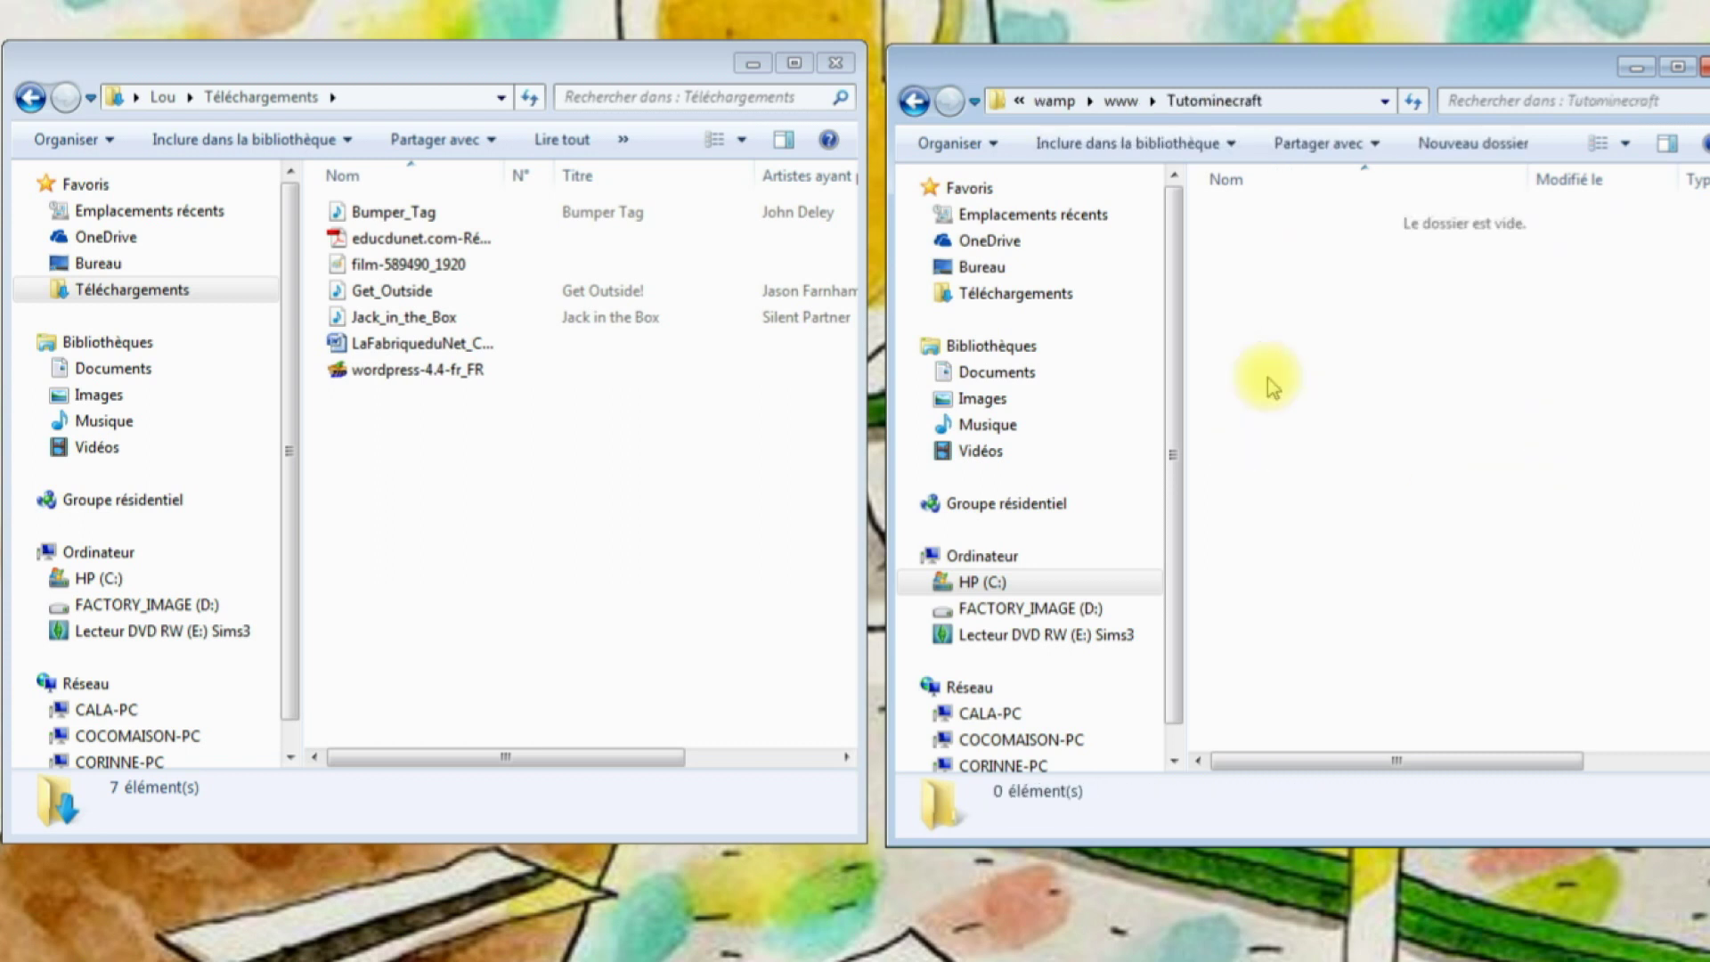
left_click(445, 374)
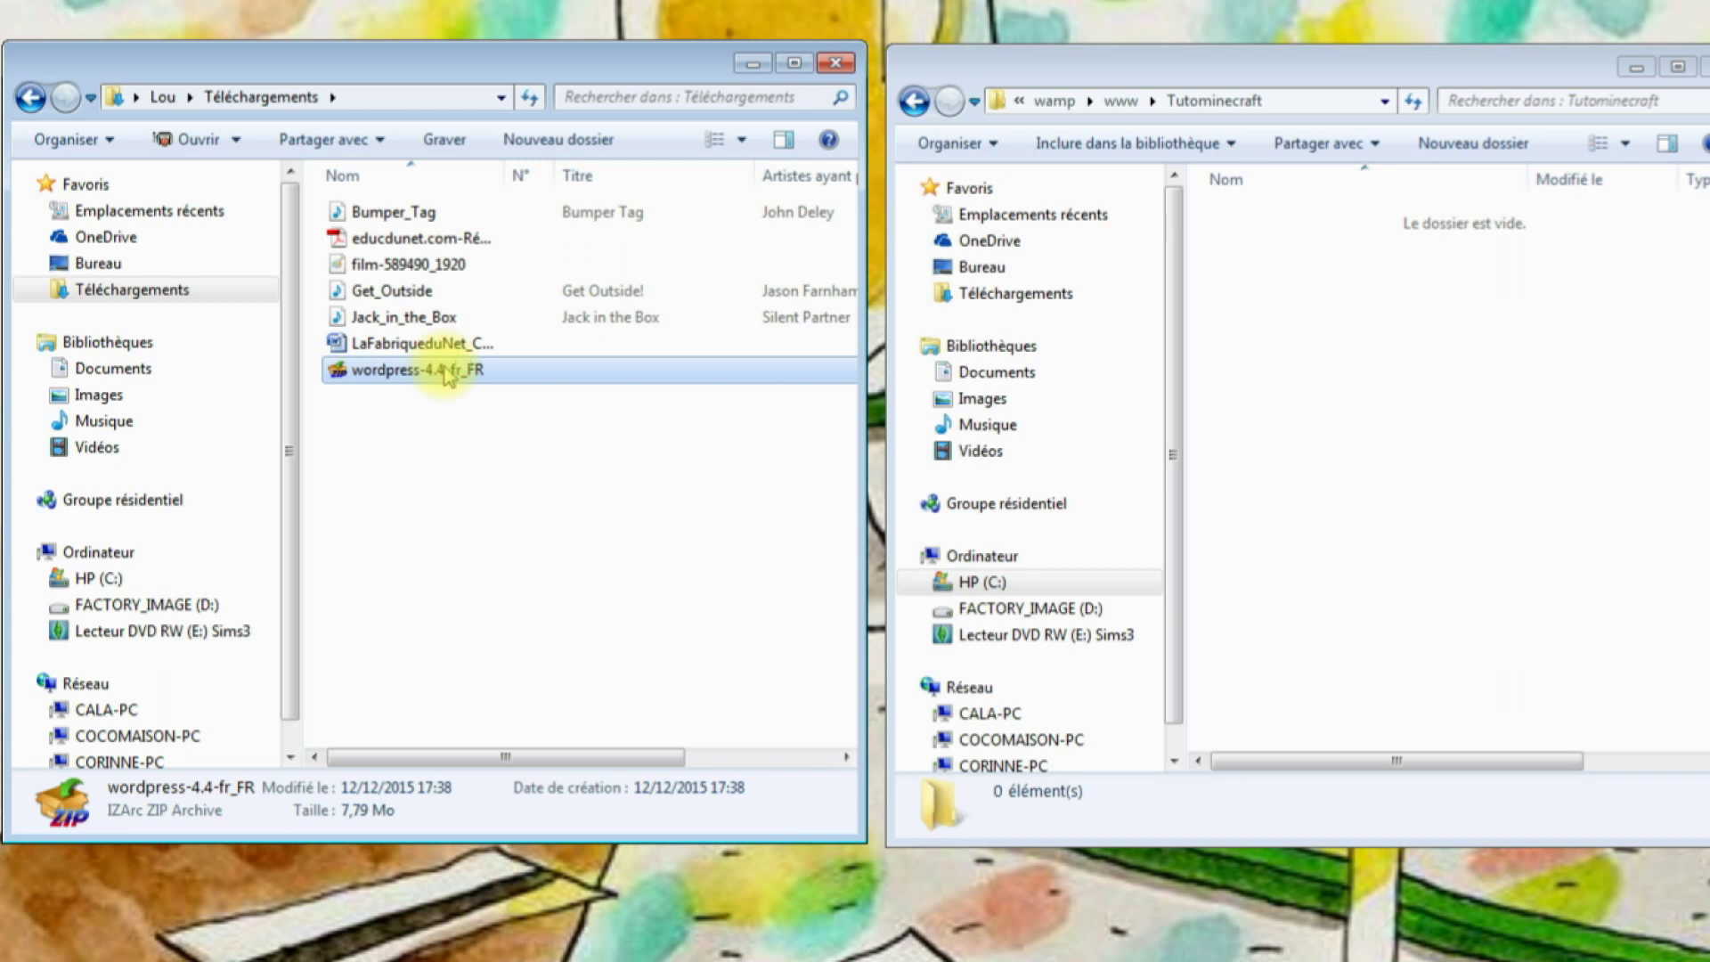
Extract the zip's wordpress folder contents into Tutominecraft with IZArc, then open TutoMinecraft on localhost.
double_click(448, 372)
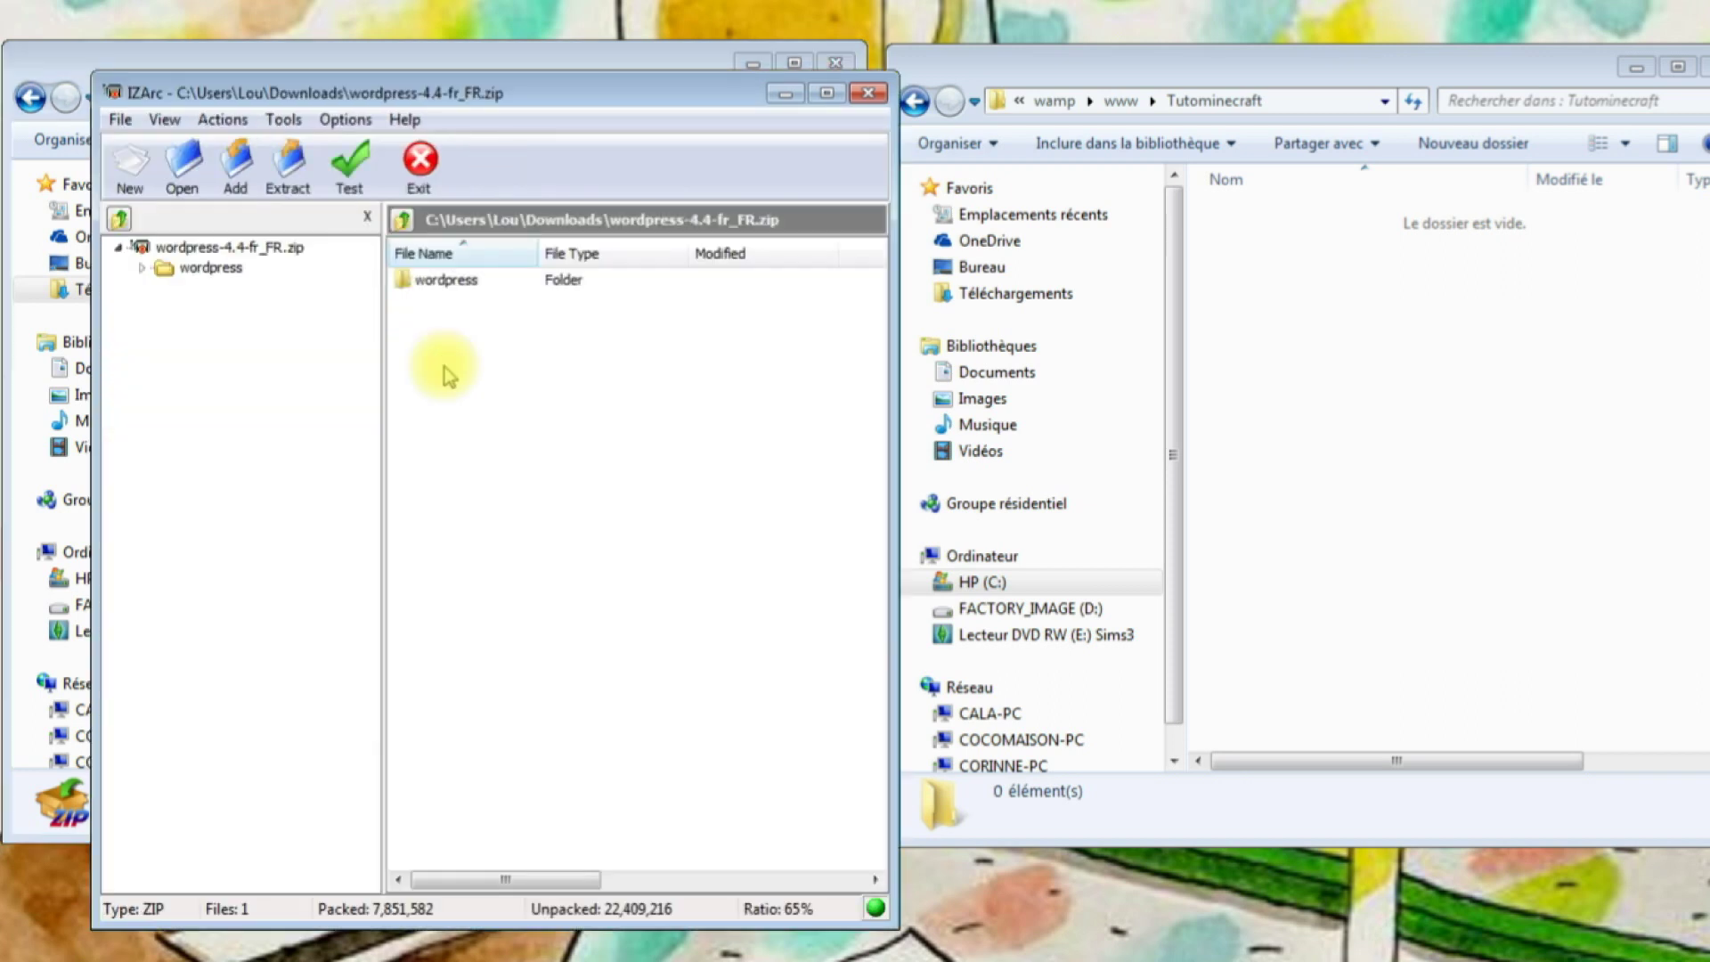
double_click(450, 280)
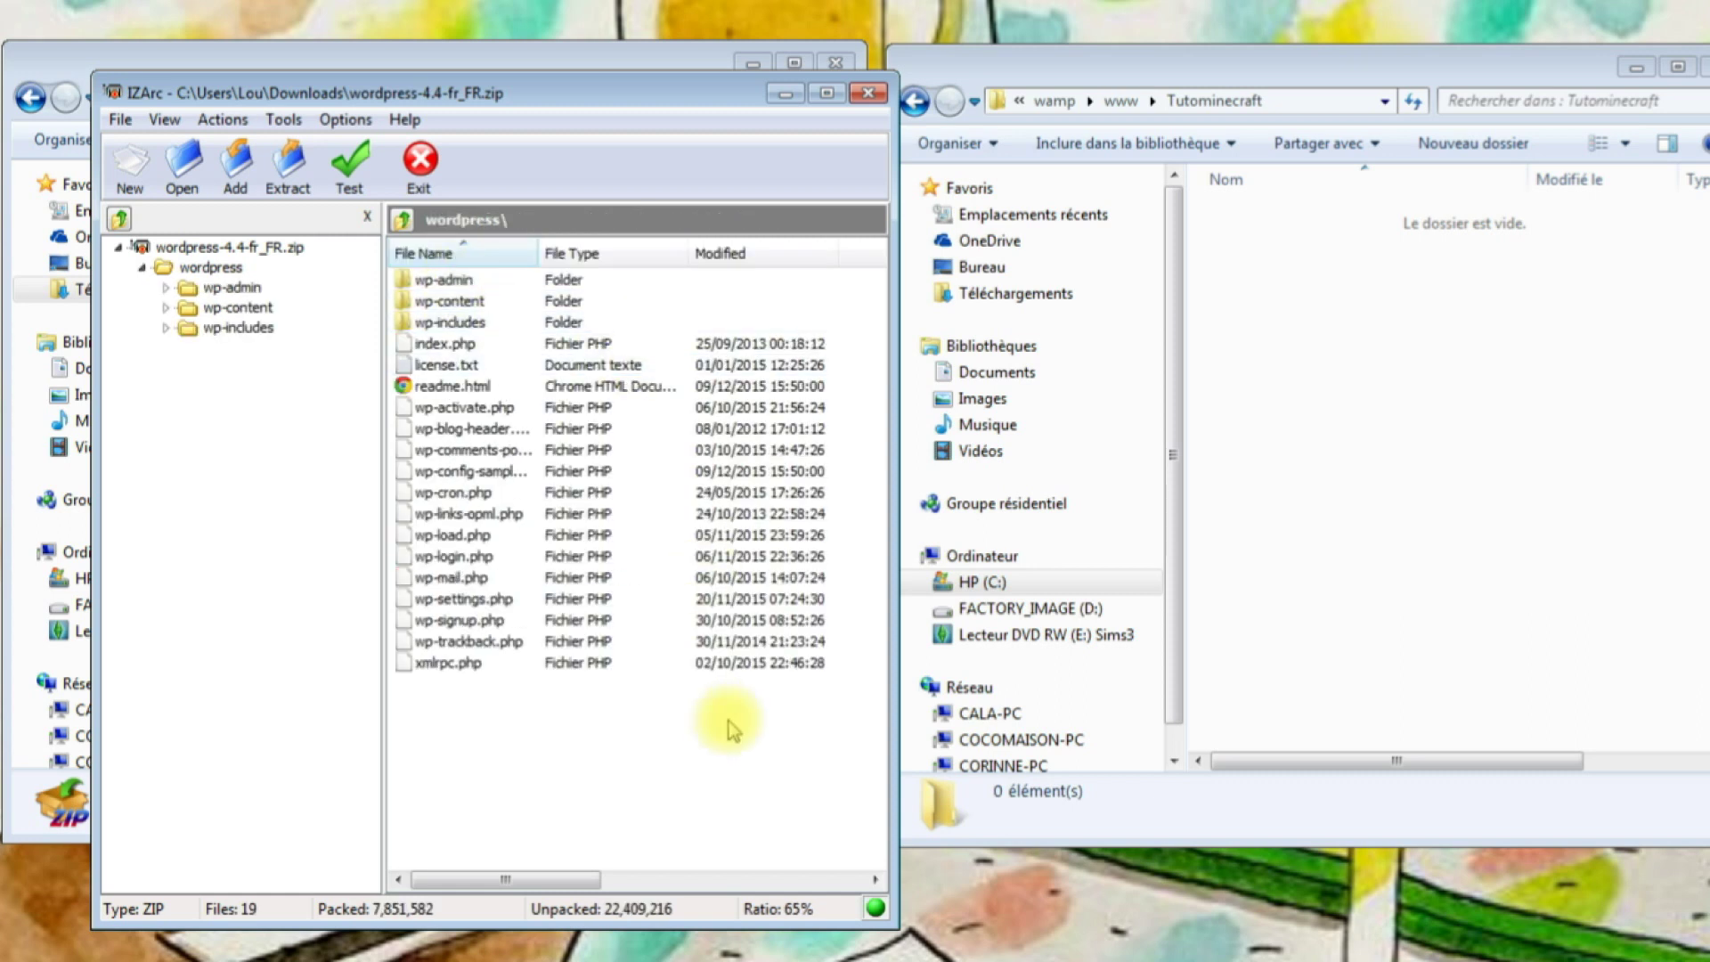
left_click_drag(446, 281, 1292, 294)
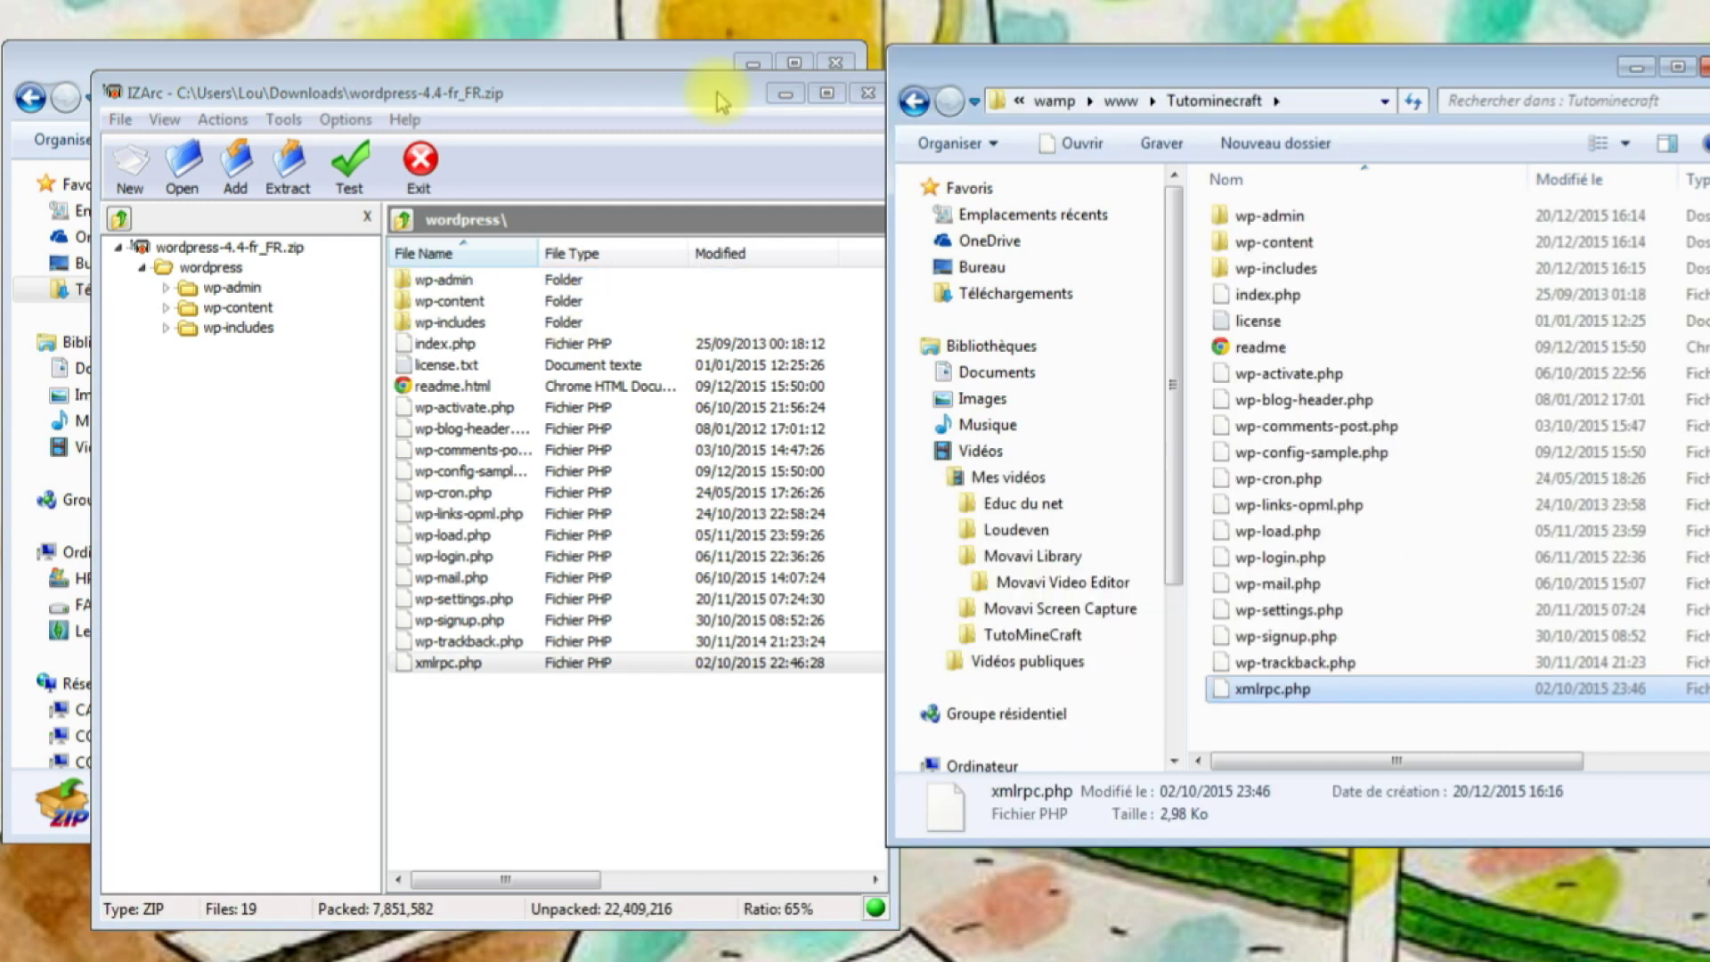
left_click(866, 93)
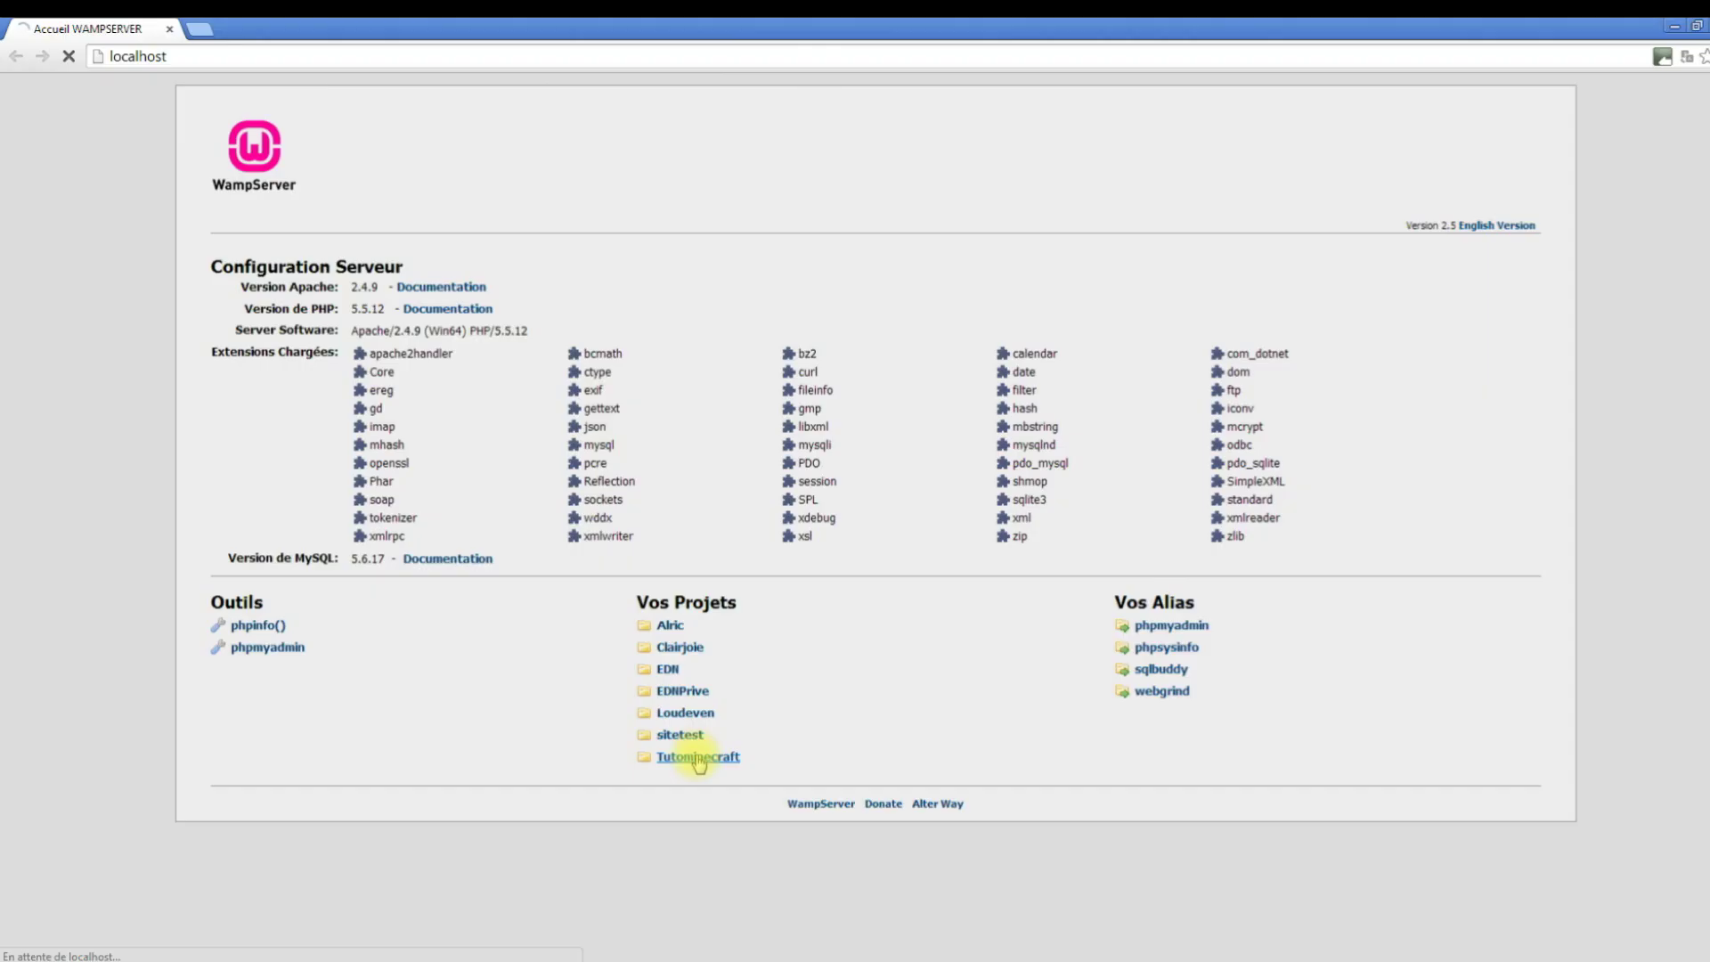
left_click(695, 757)
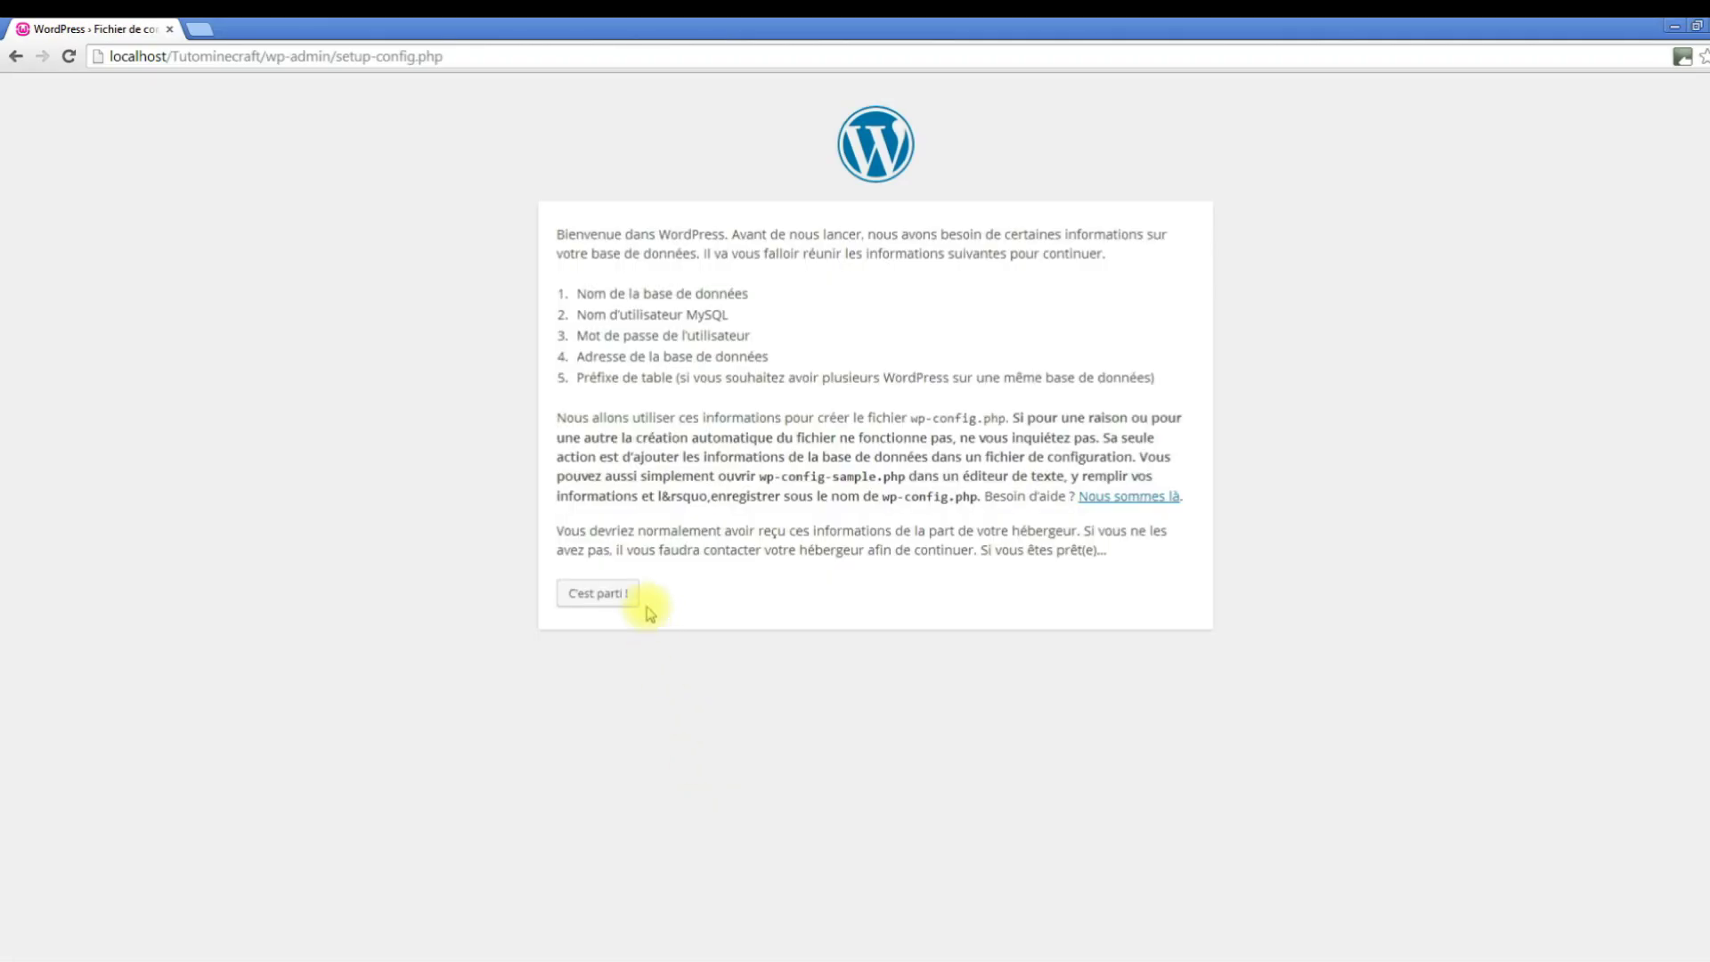
Submit database name tutominecraft, username root and an empty password in the WordPress setup form.
left_click(598, 594)
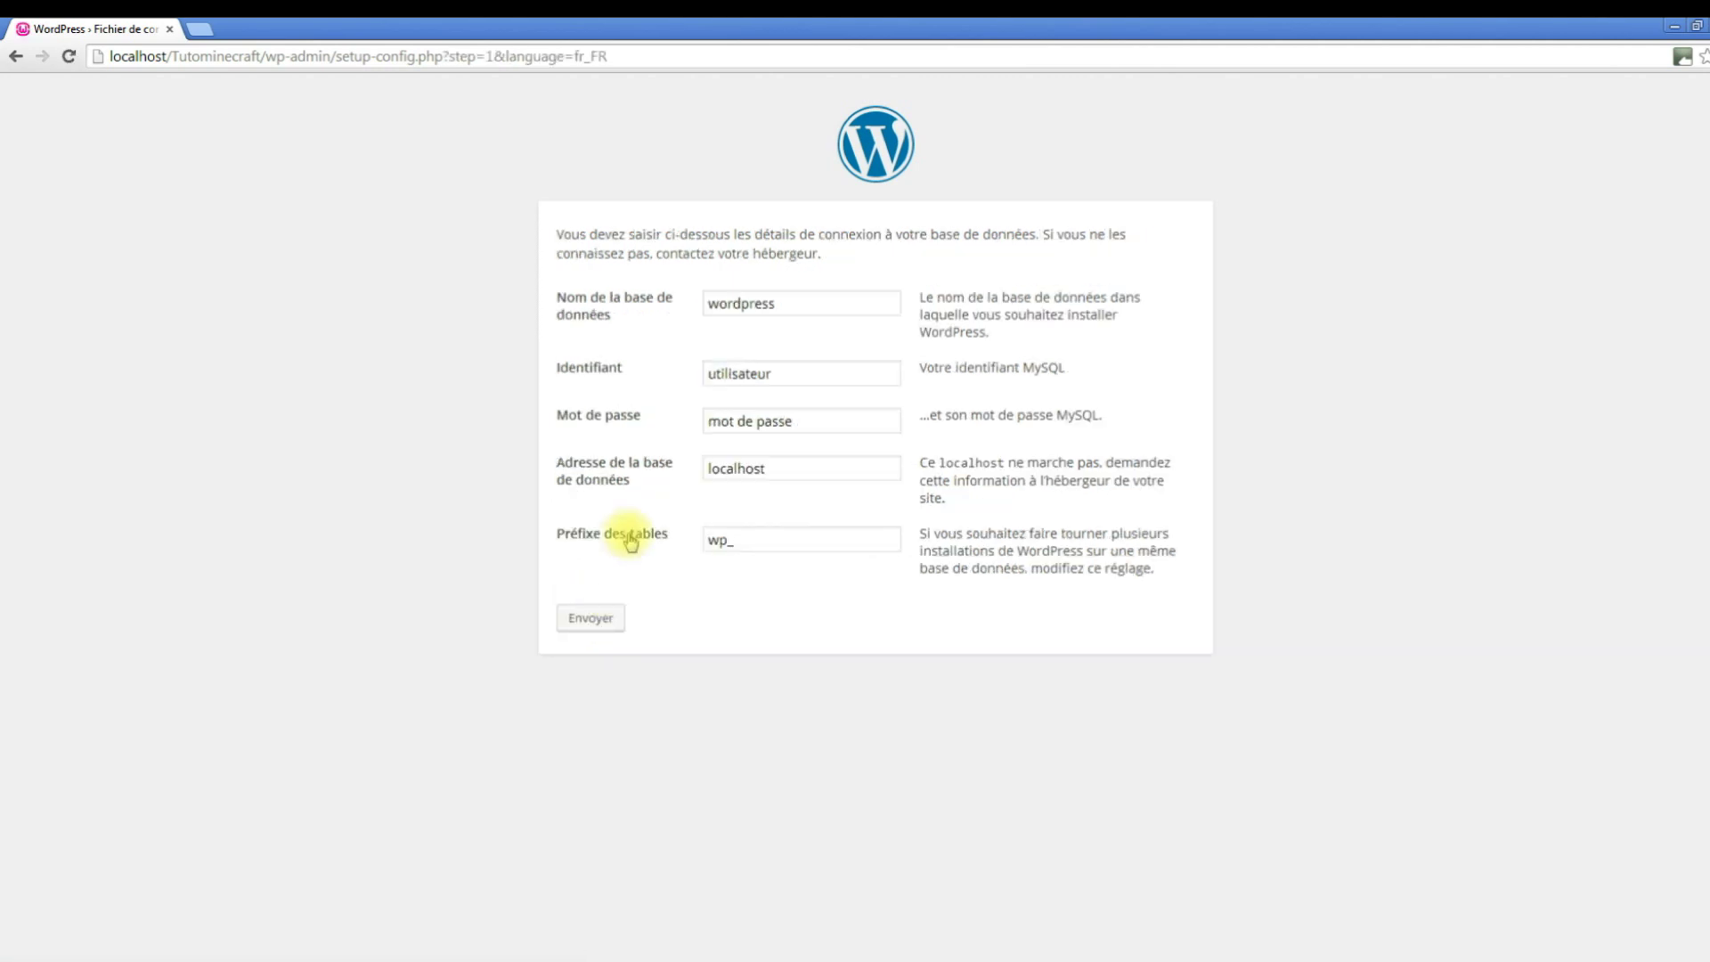
left_click(801, 374)
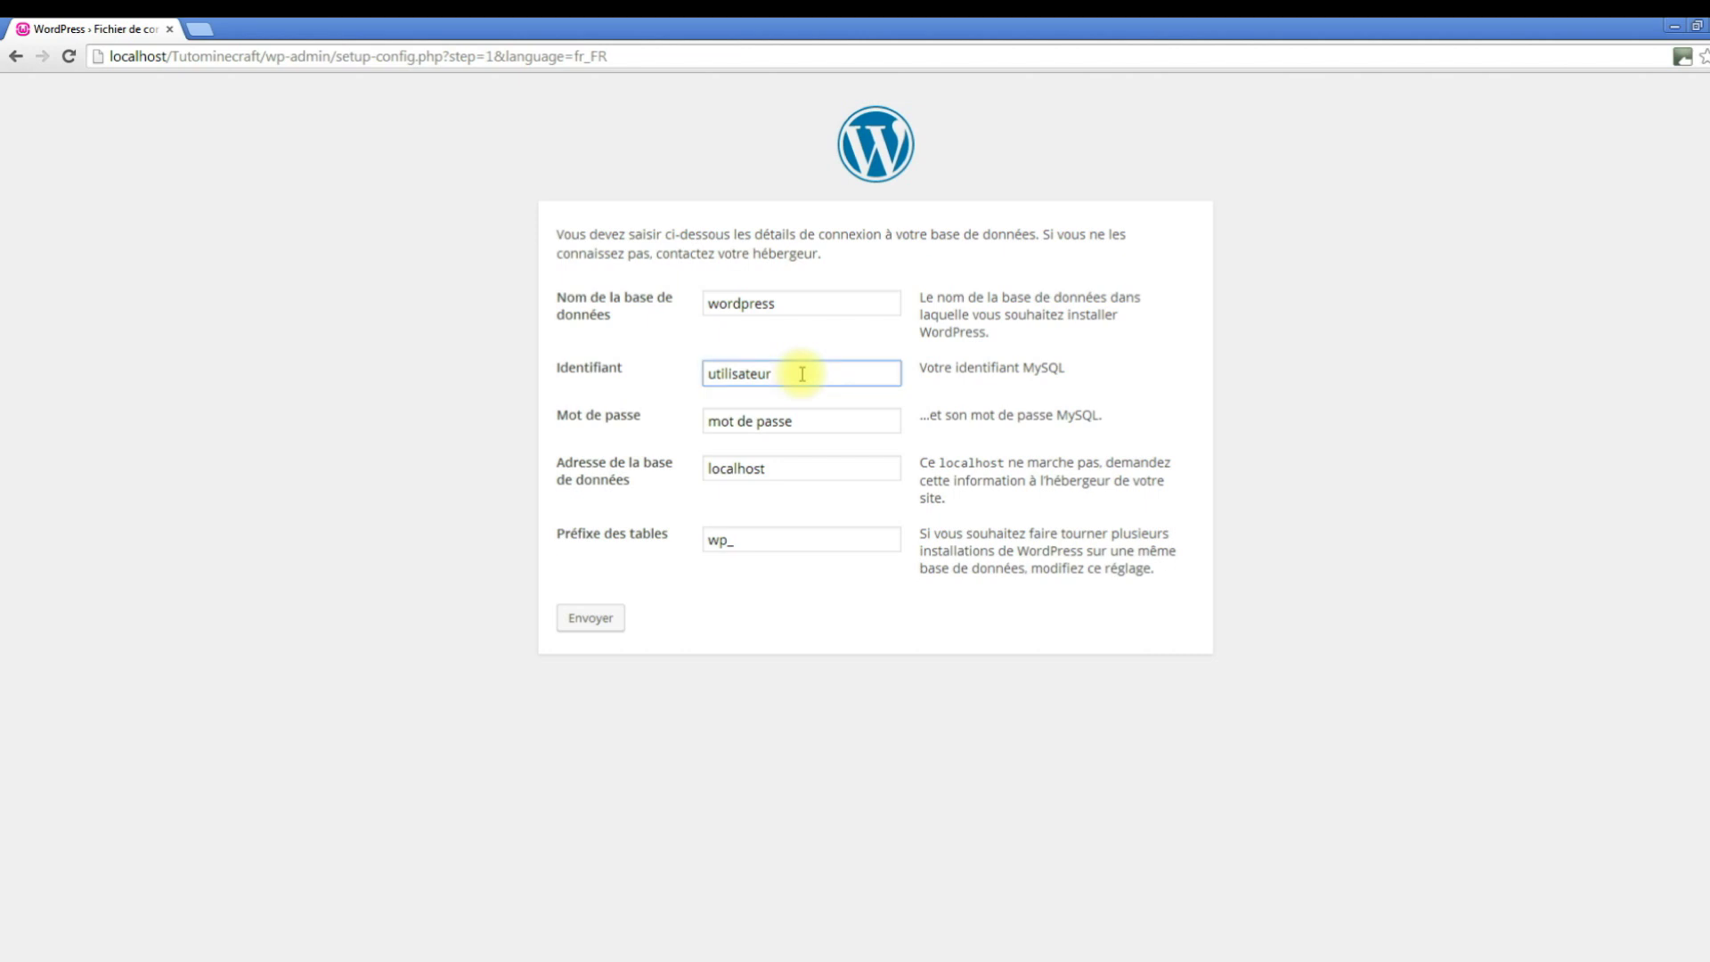
left_click_drag(801, 374, 680, 374)
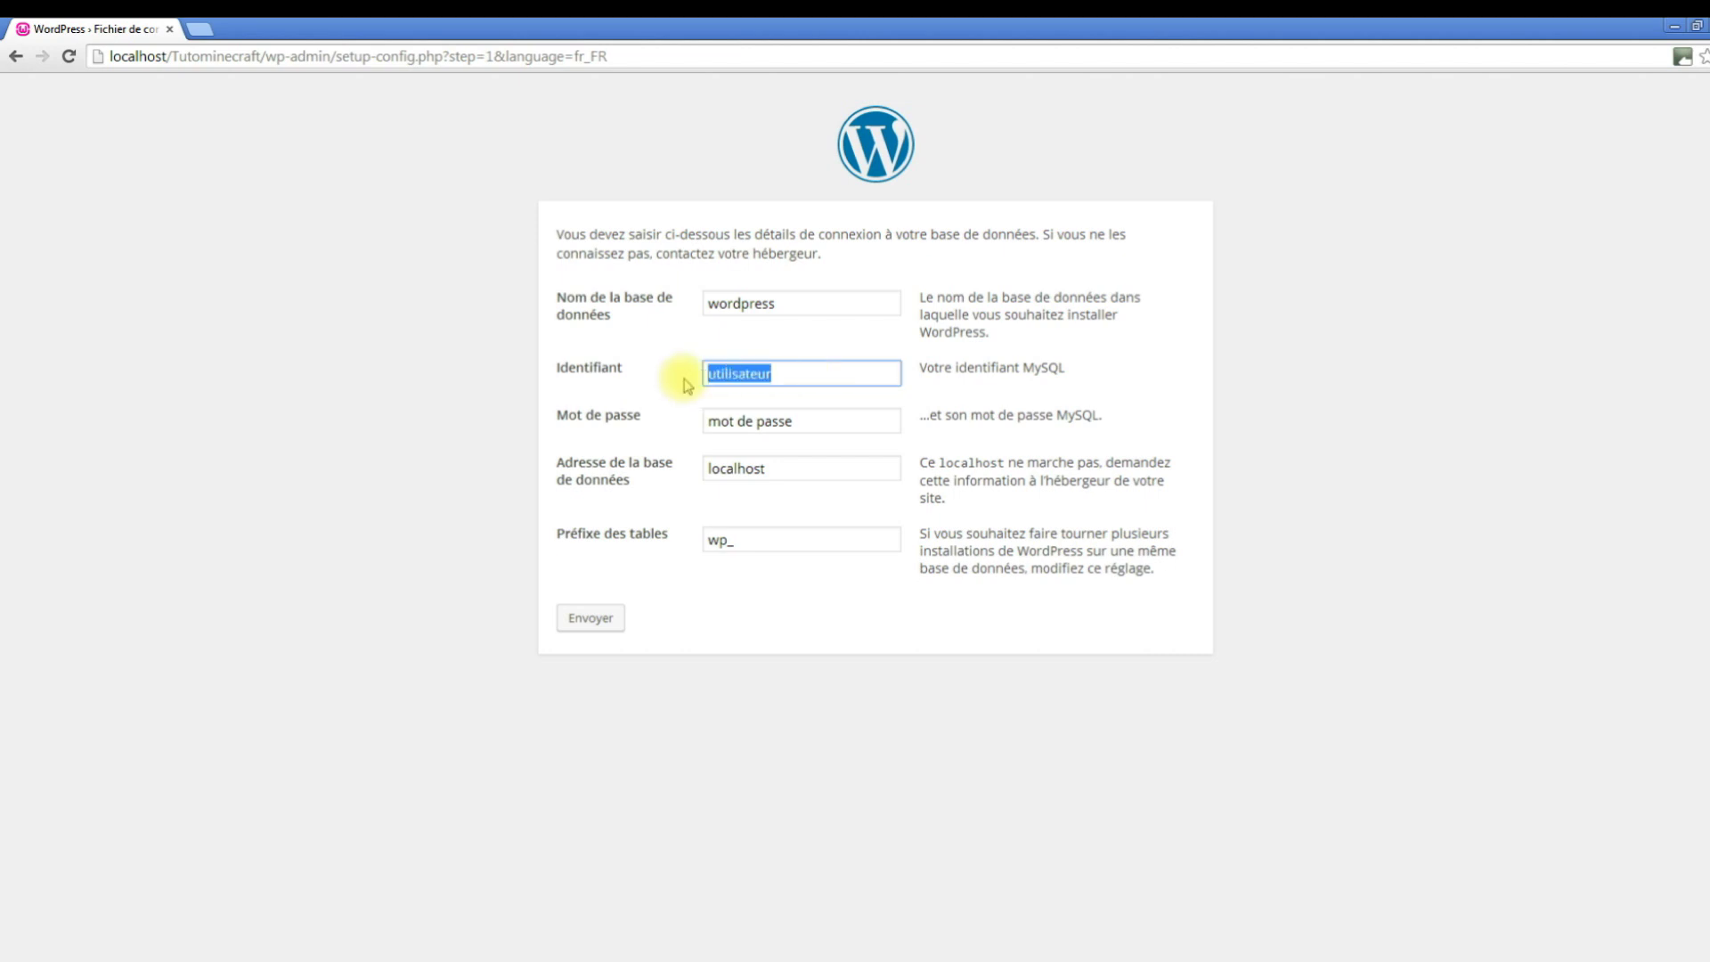
key("BackSpace")
type("root")
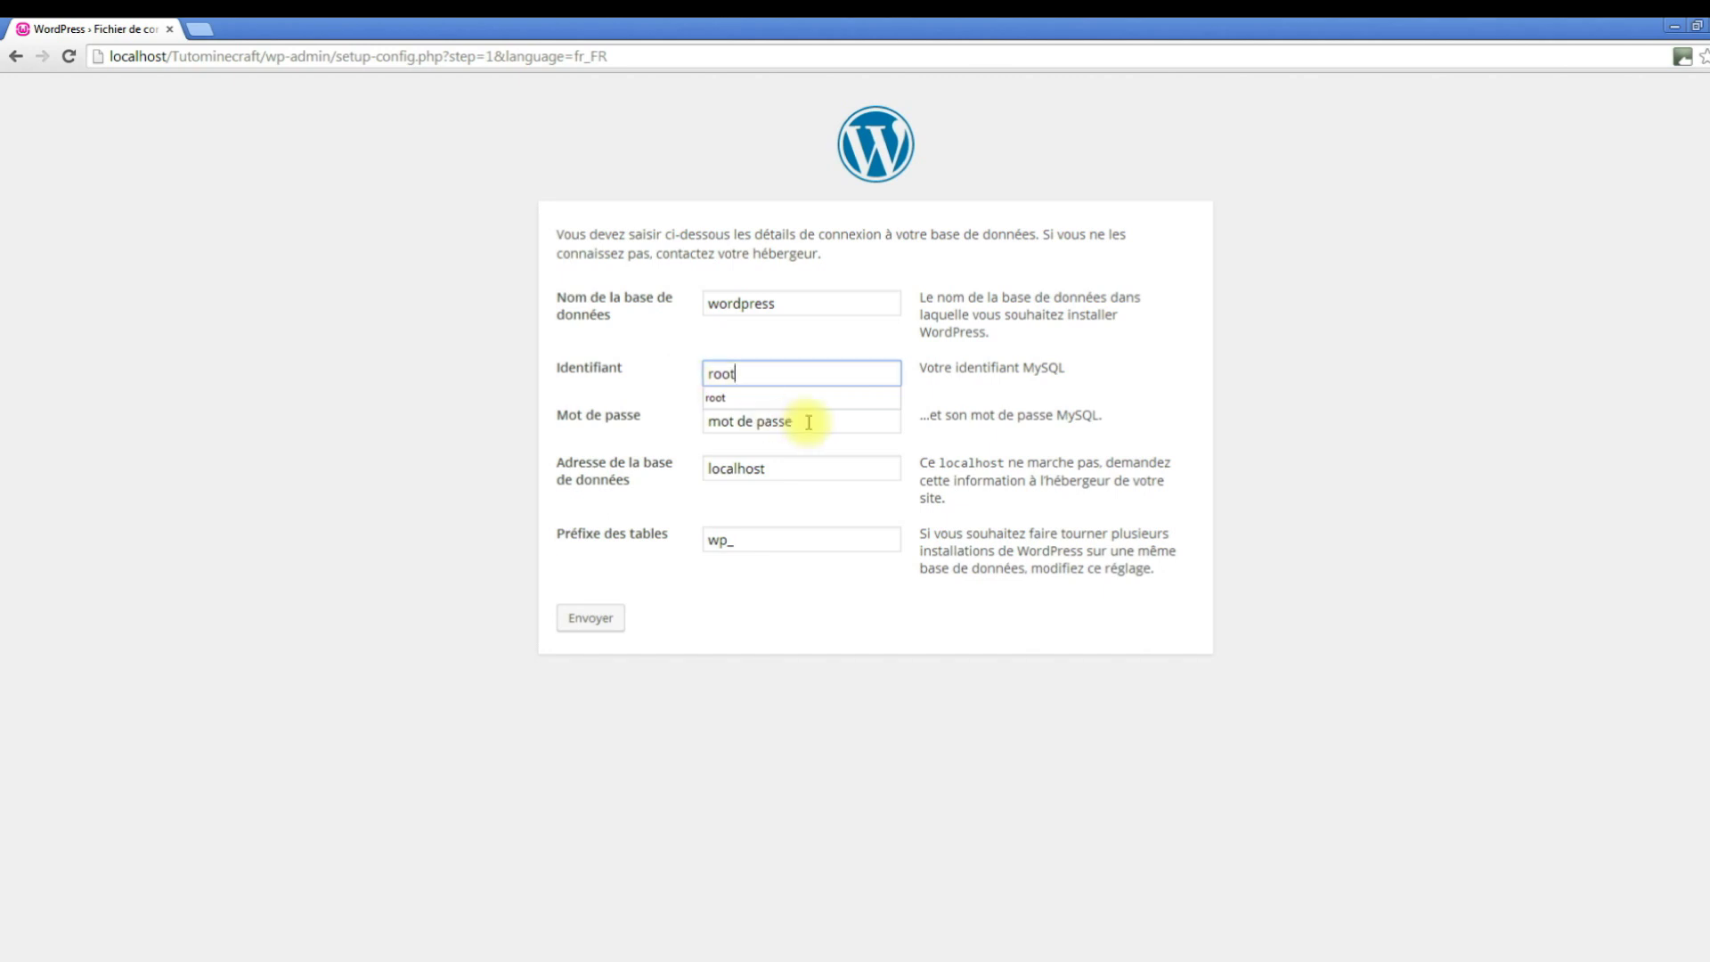
left_click_drag(809, 422, 725, 420)
key("BackSpace")
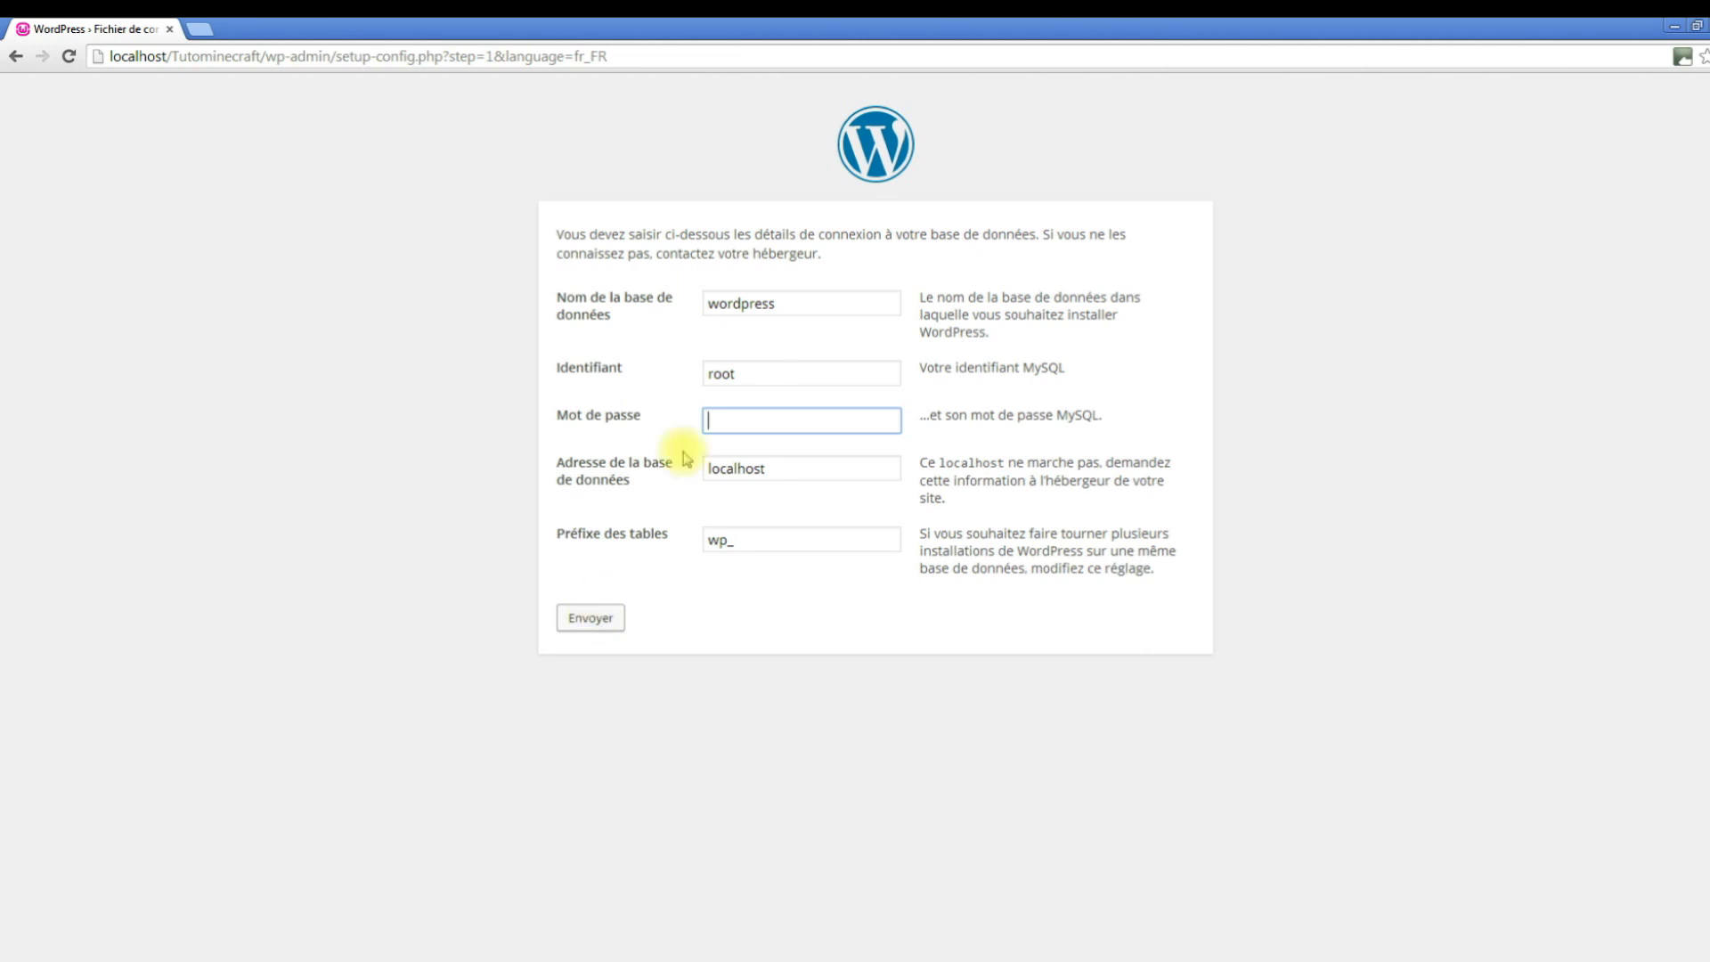
left_click_drag(779, 301, 685, 296)
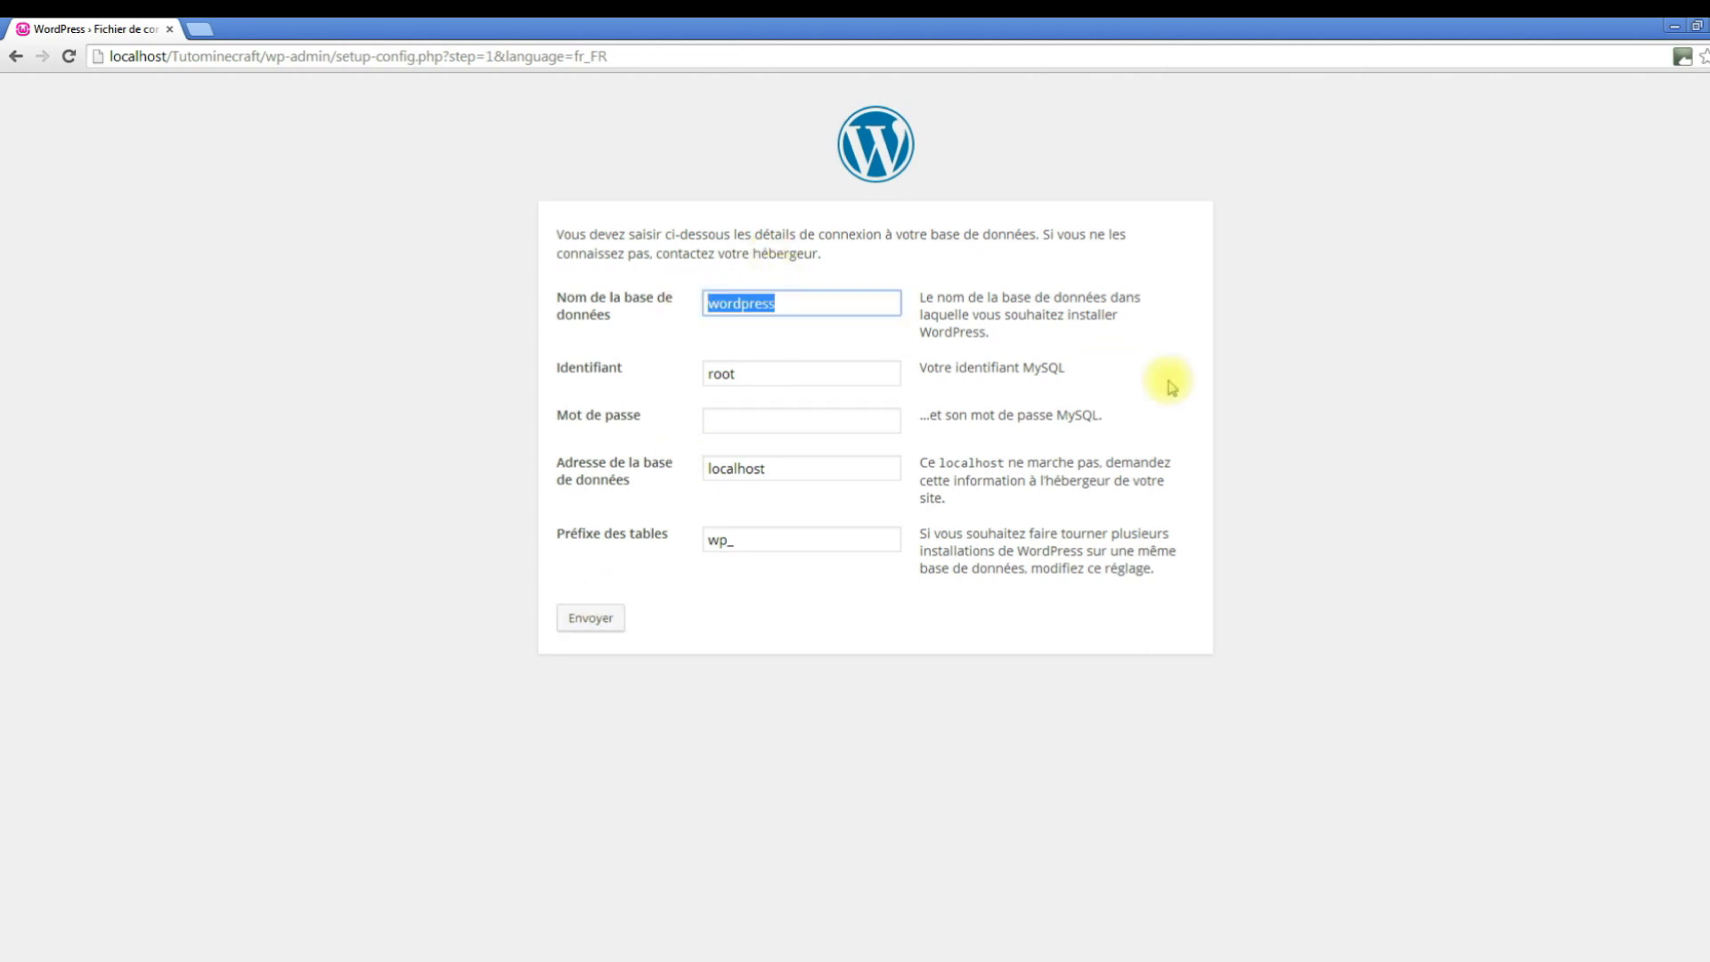
key("BackSpace")
type("tutominecraft")
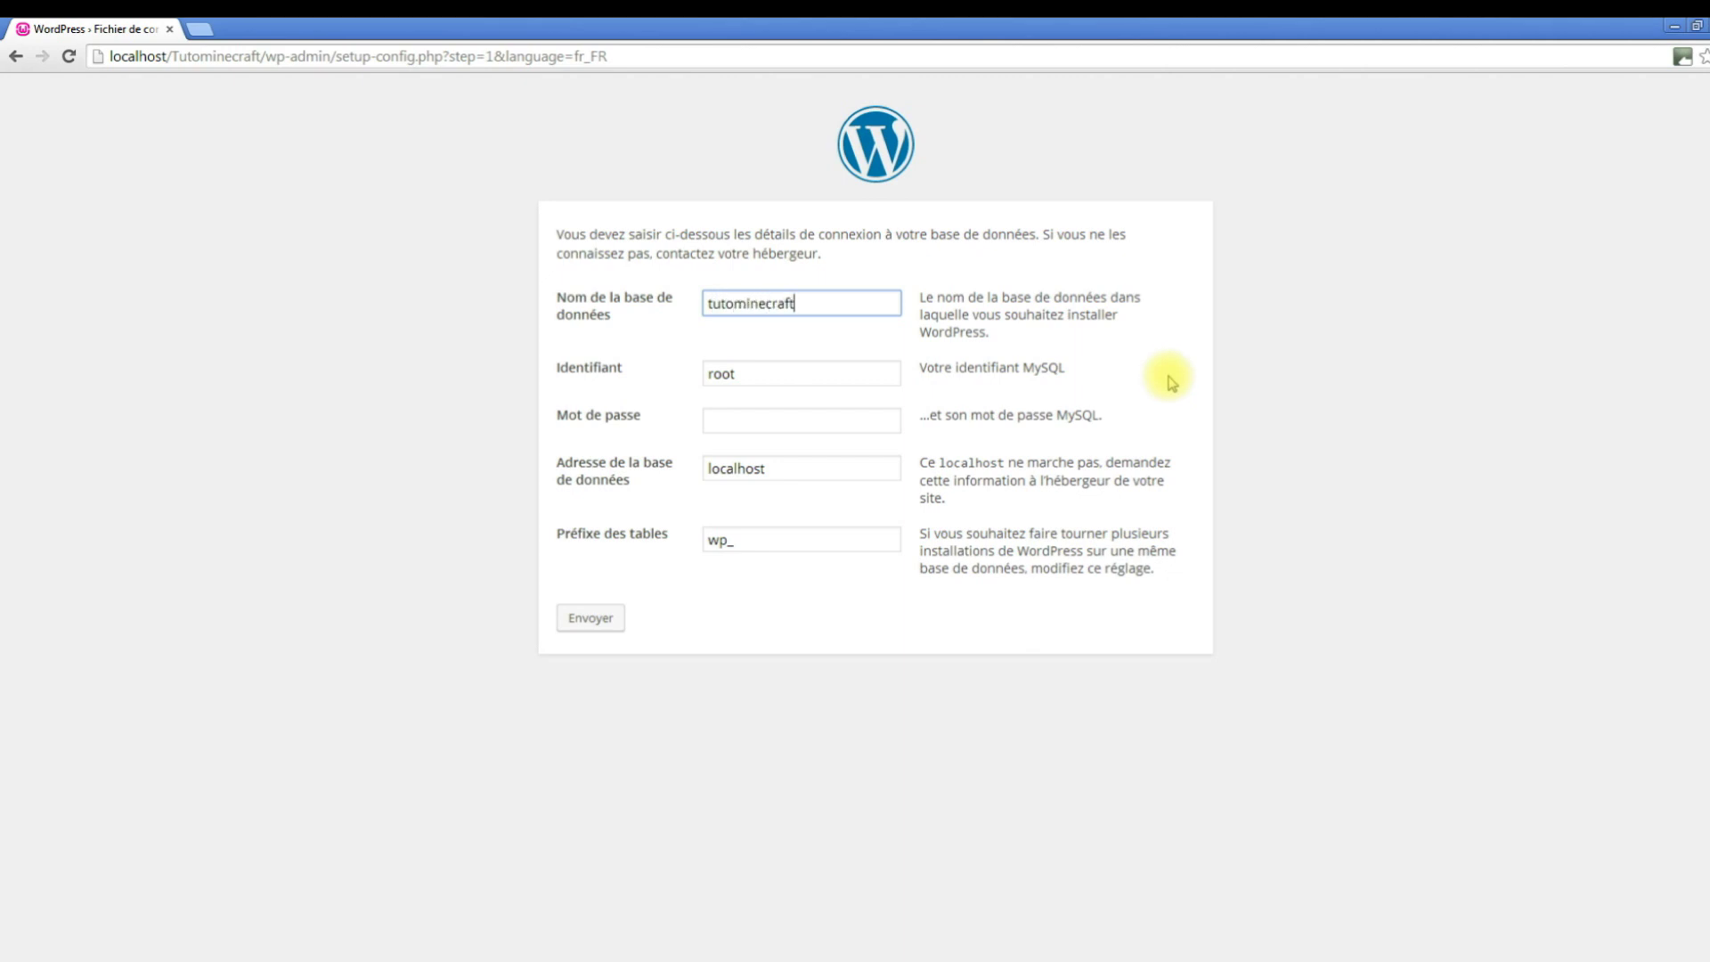
left_click(586, 620)
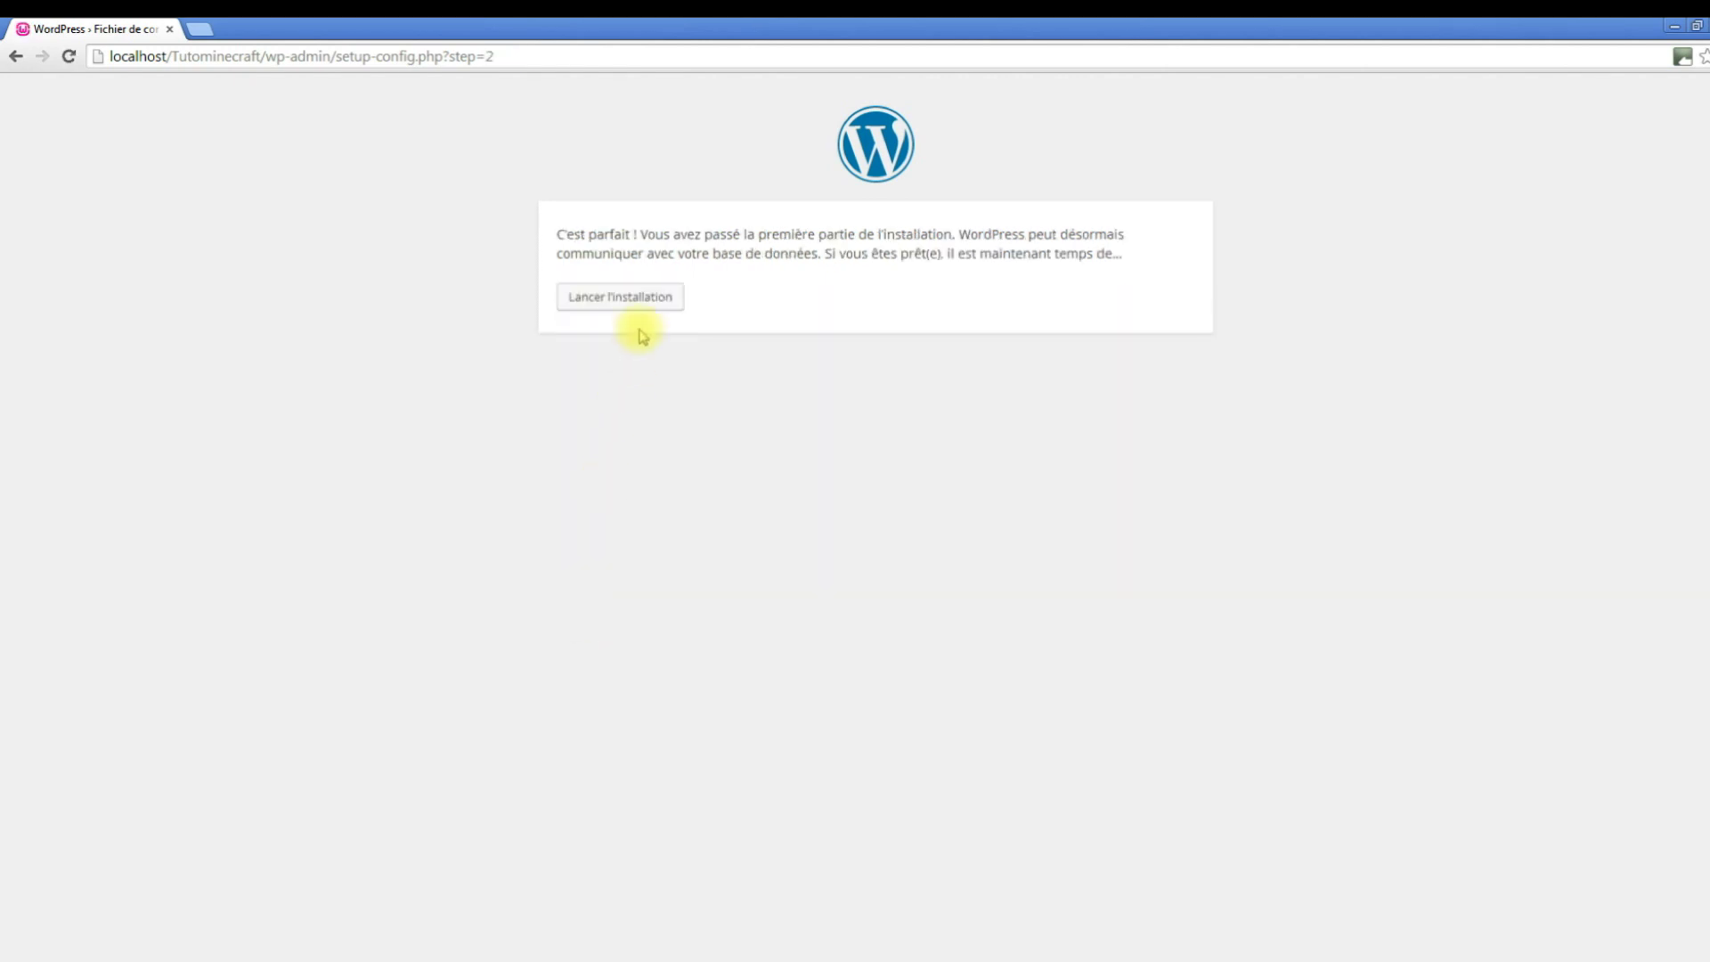
Install WordPress with site title 'Tuto Mine Craft', a confirmed weak password and a suggested e-mail address.
left_click(639, 306)
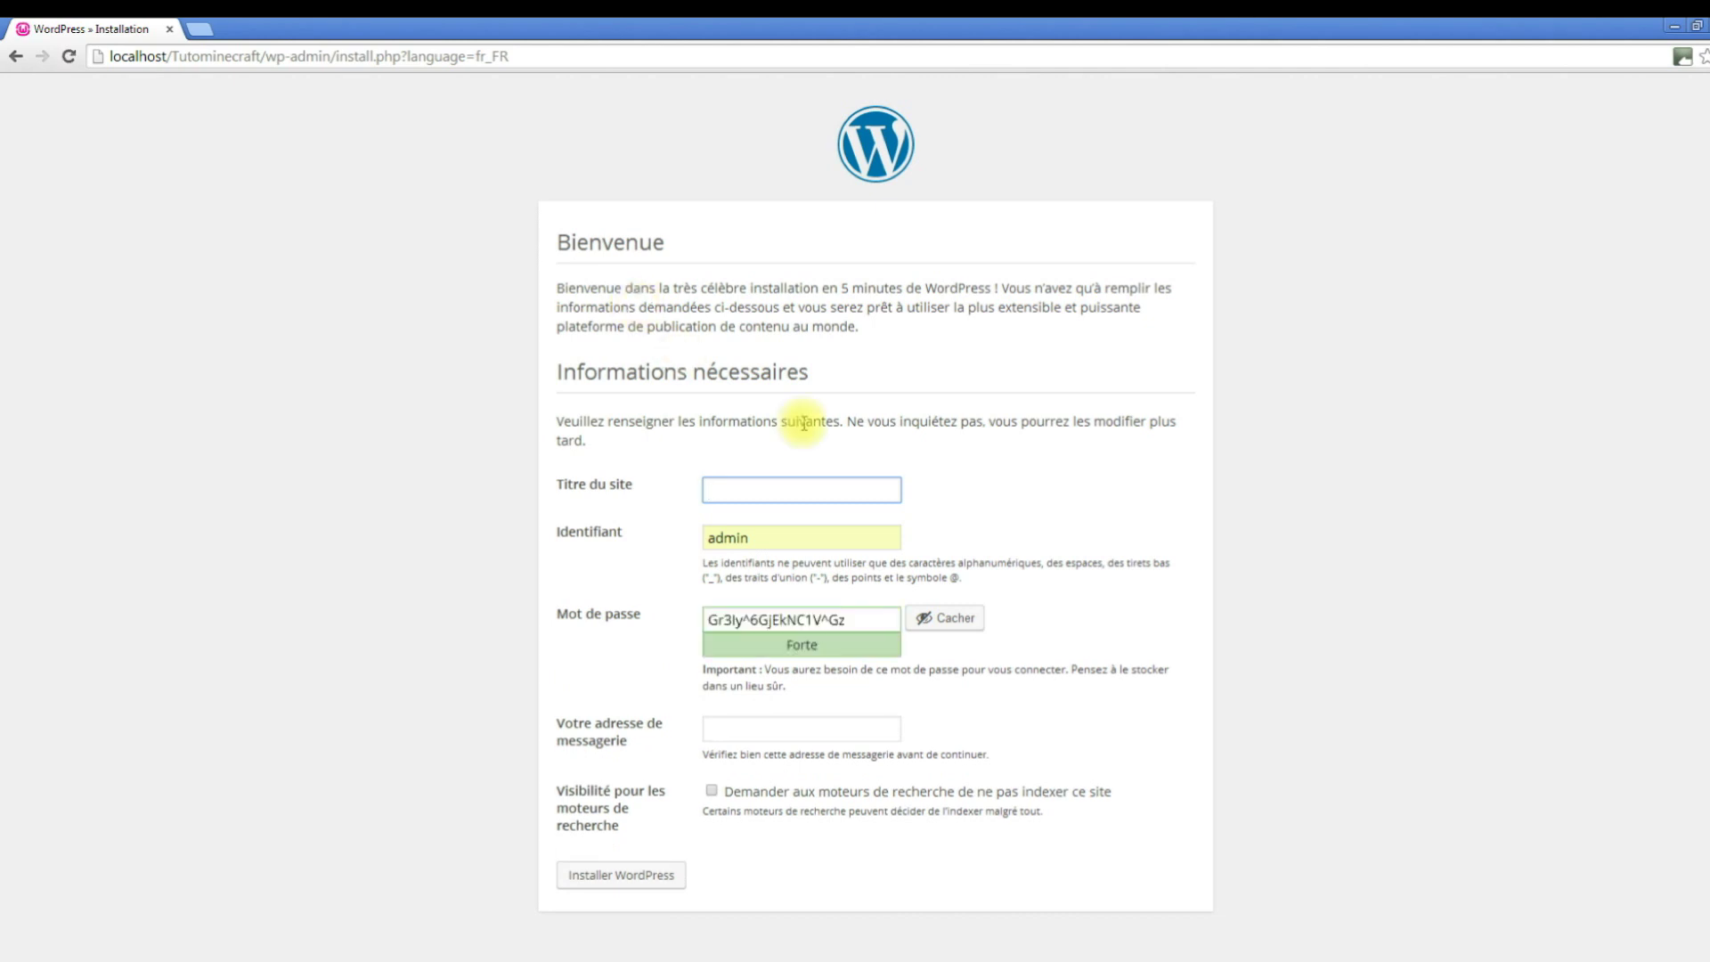
type("Tuto Mine Craft")
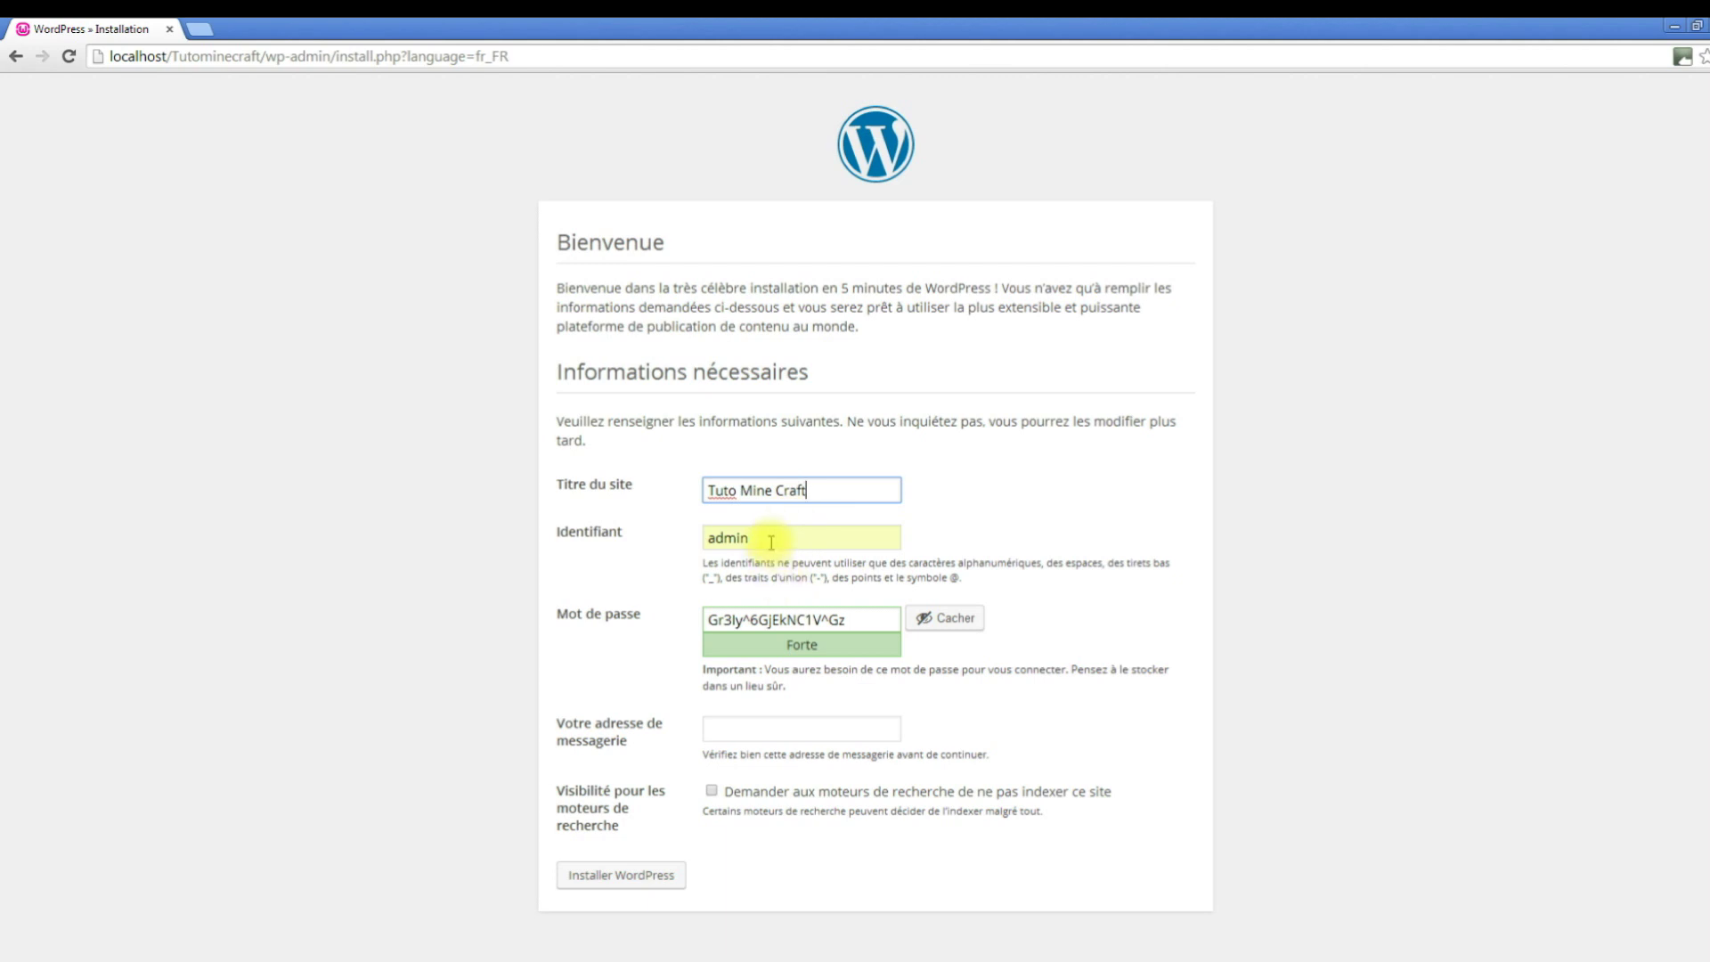
left_click_drag(853, 618, 645, 632)
key("BackSpace")
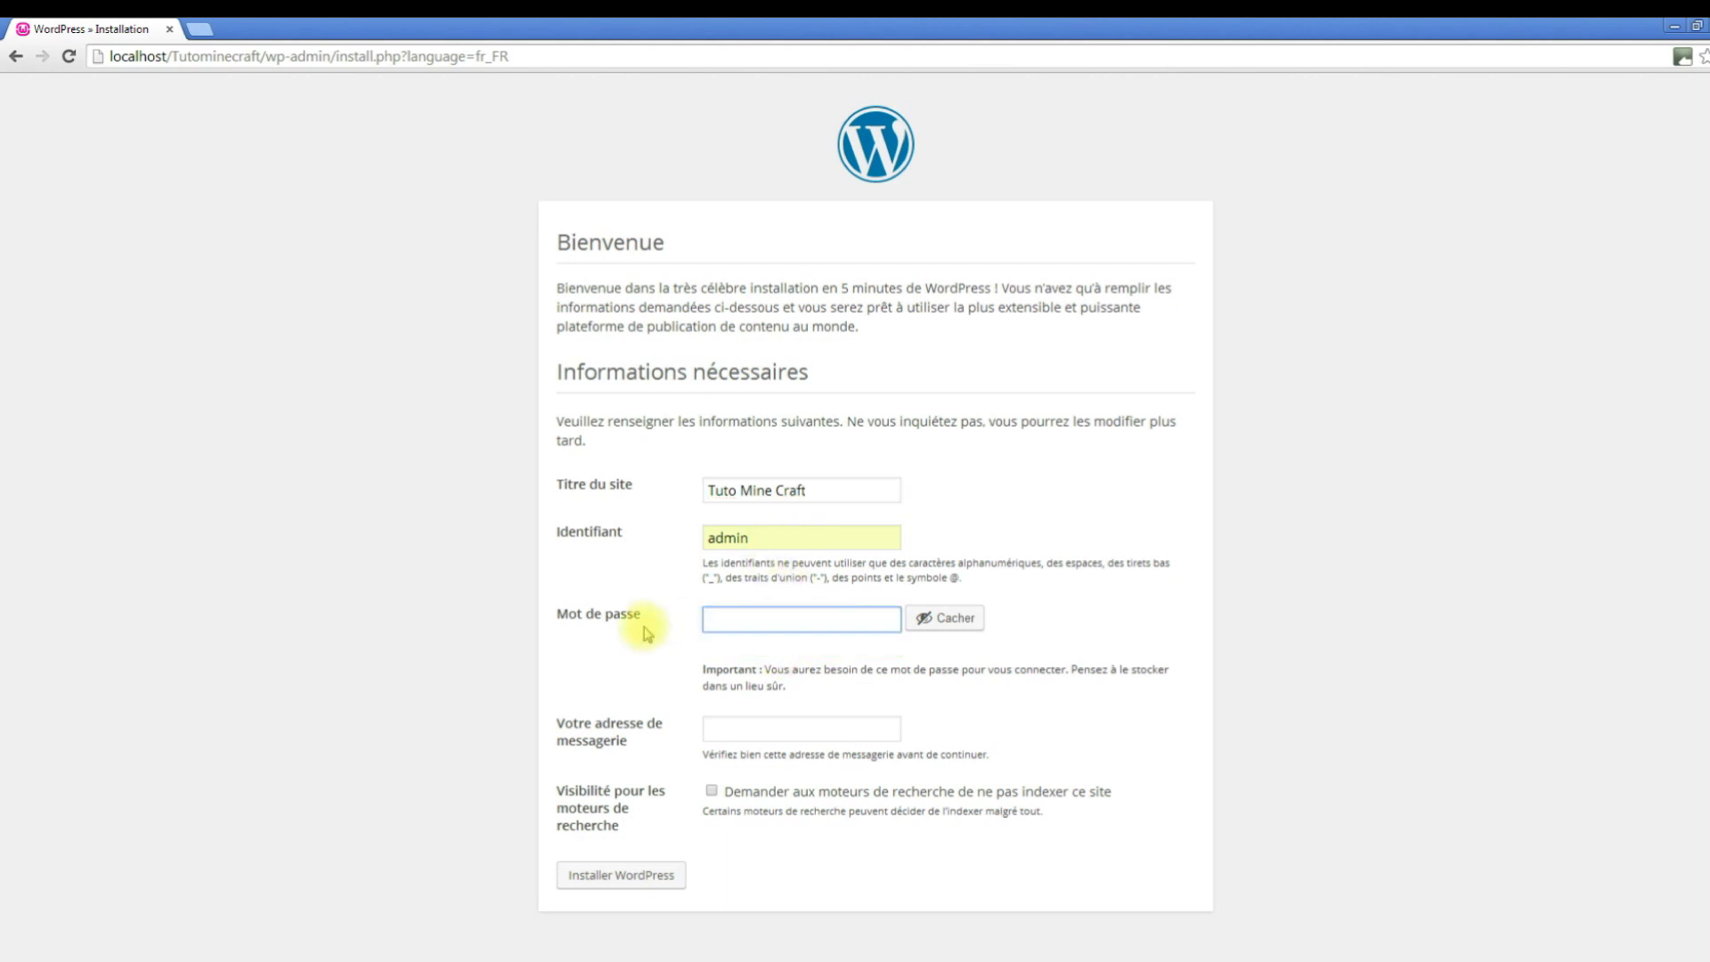
type("admin")
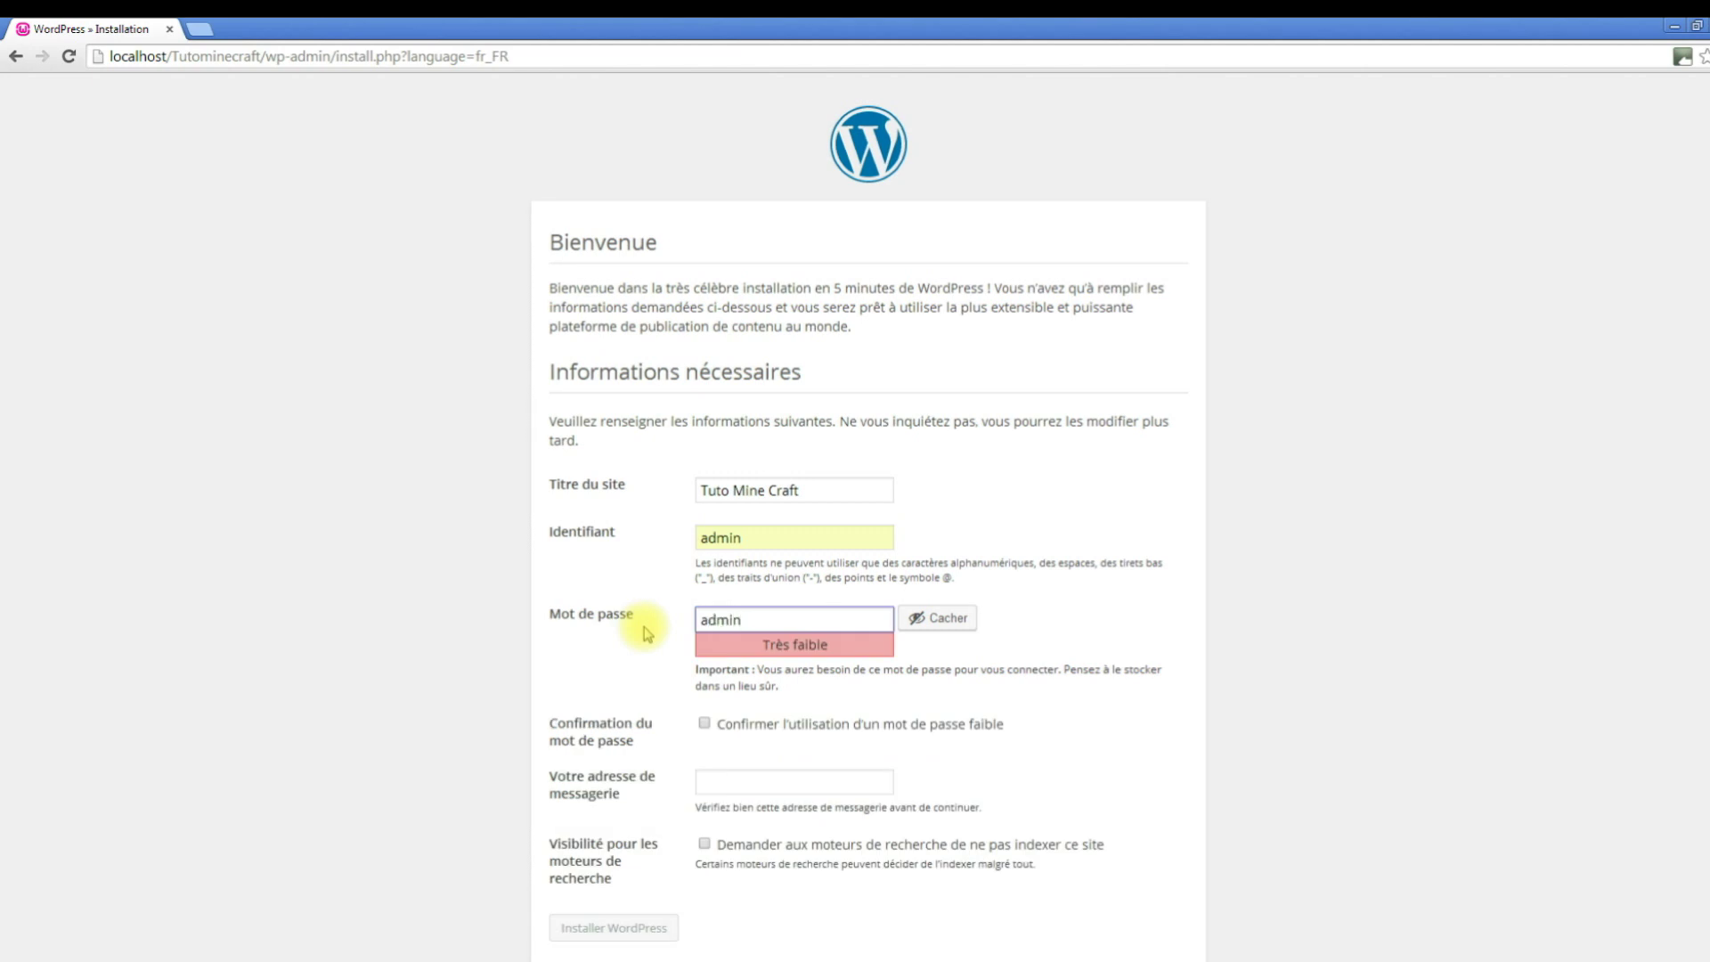
left_click(705, 723)
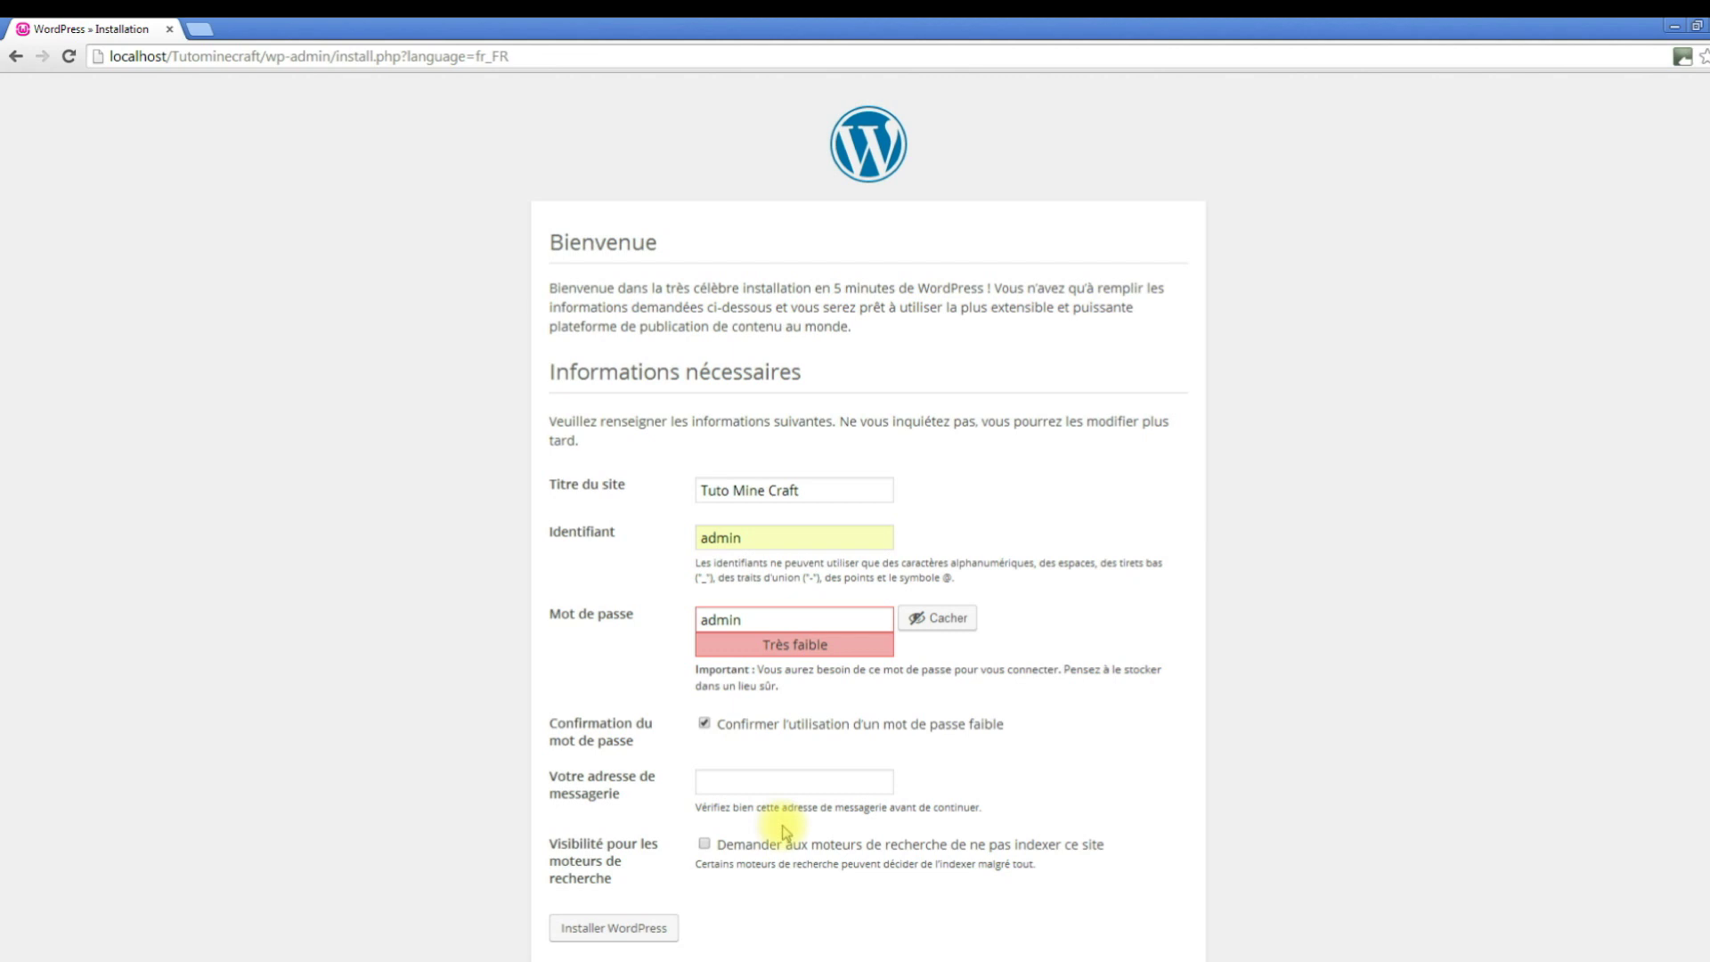
left_click(758, 781)
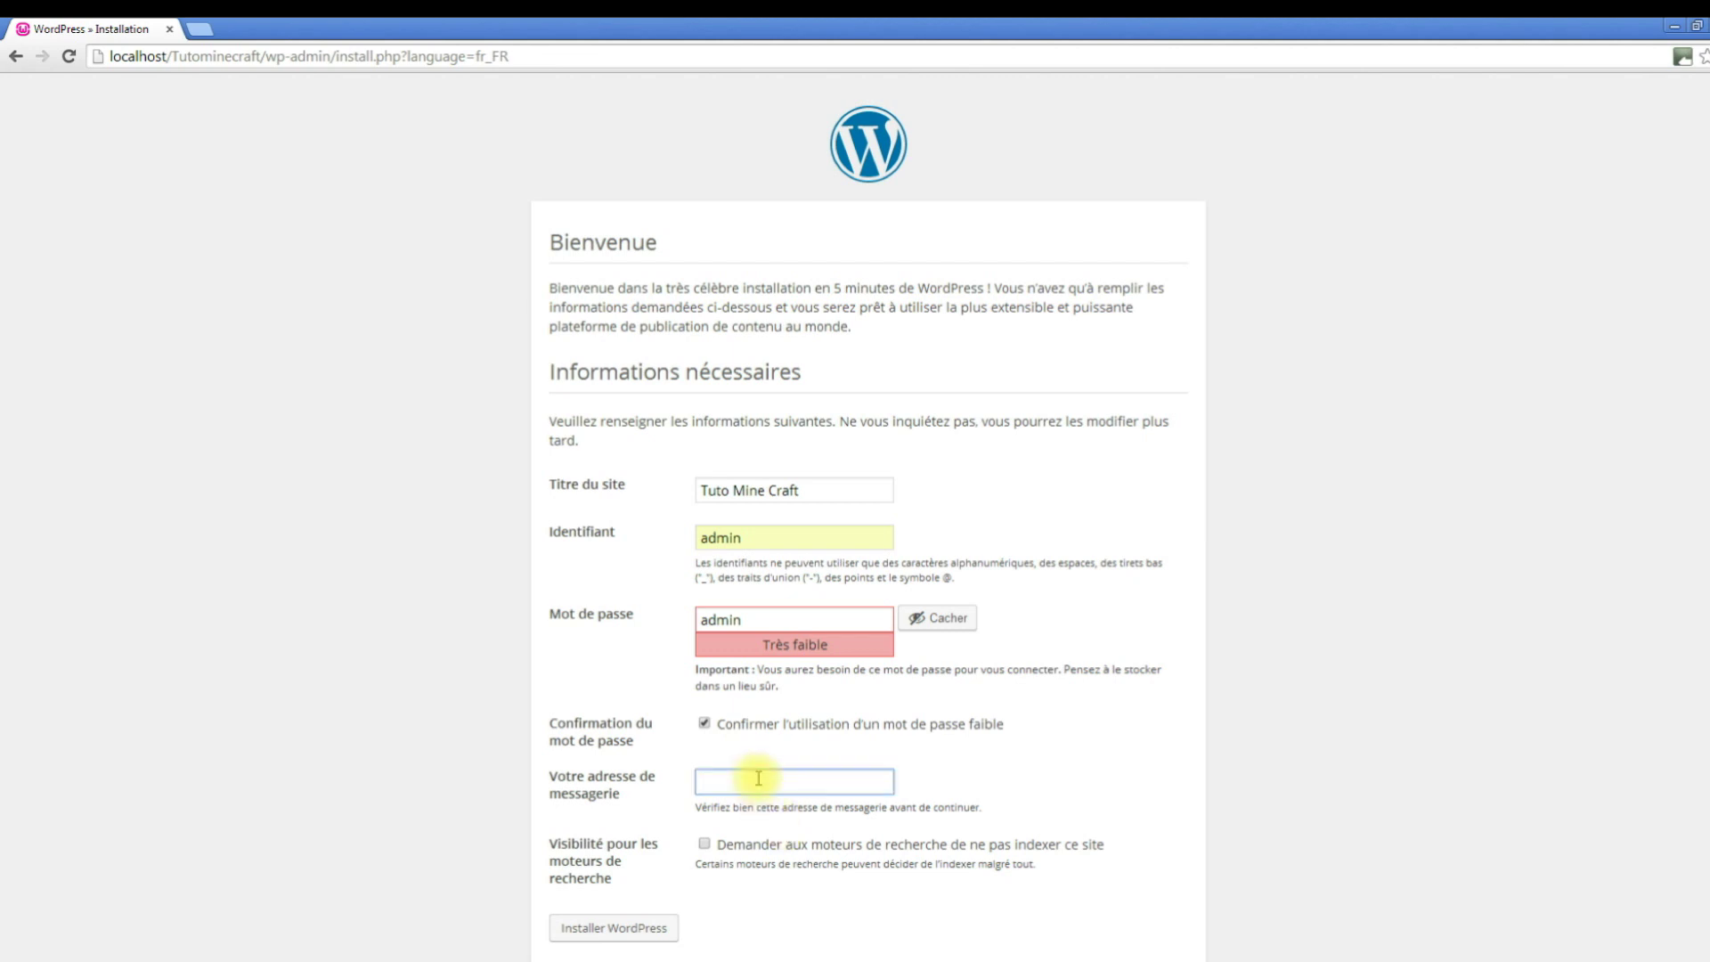
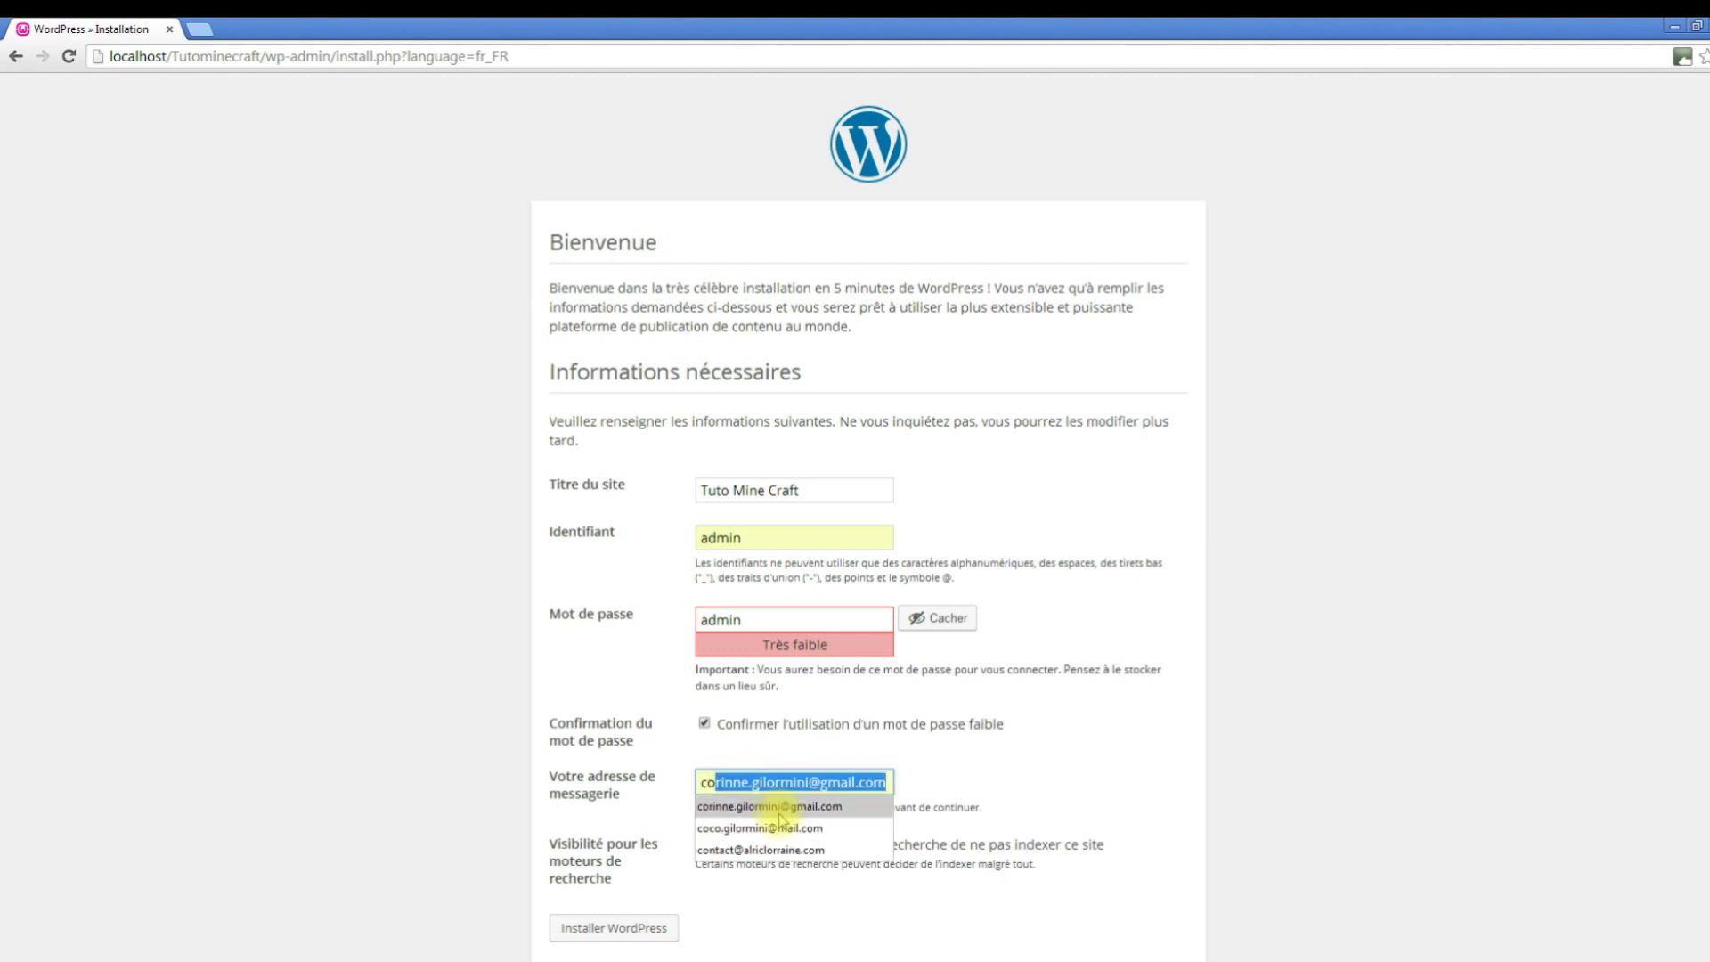
left_click(781, 831)
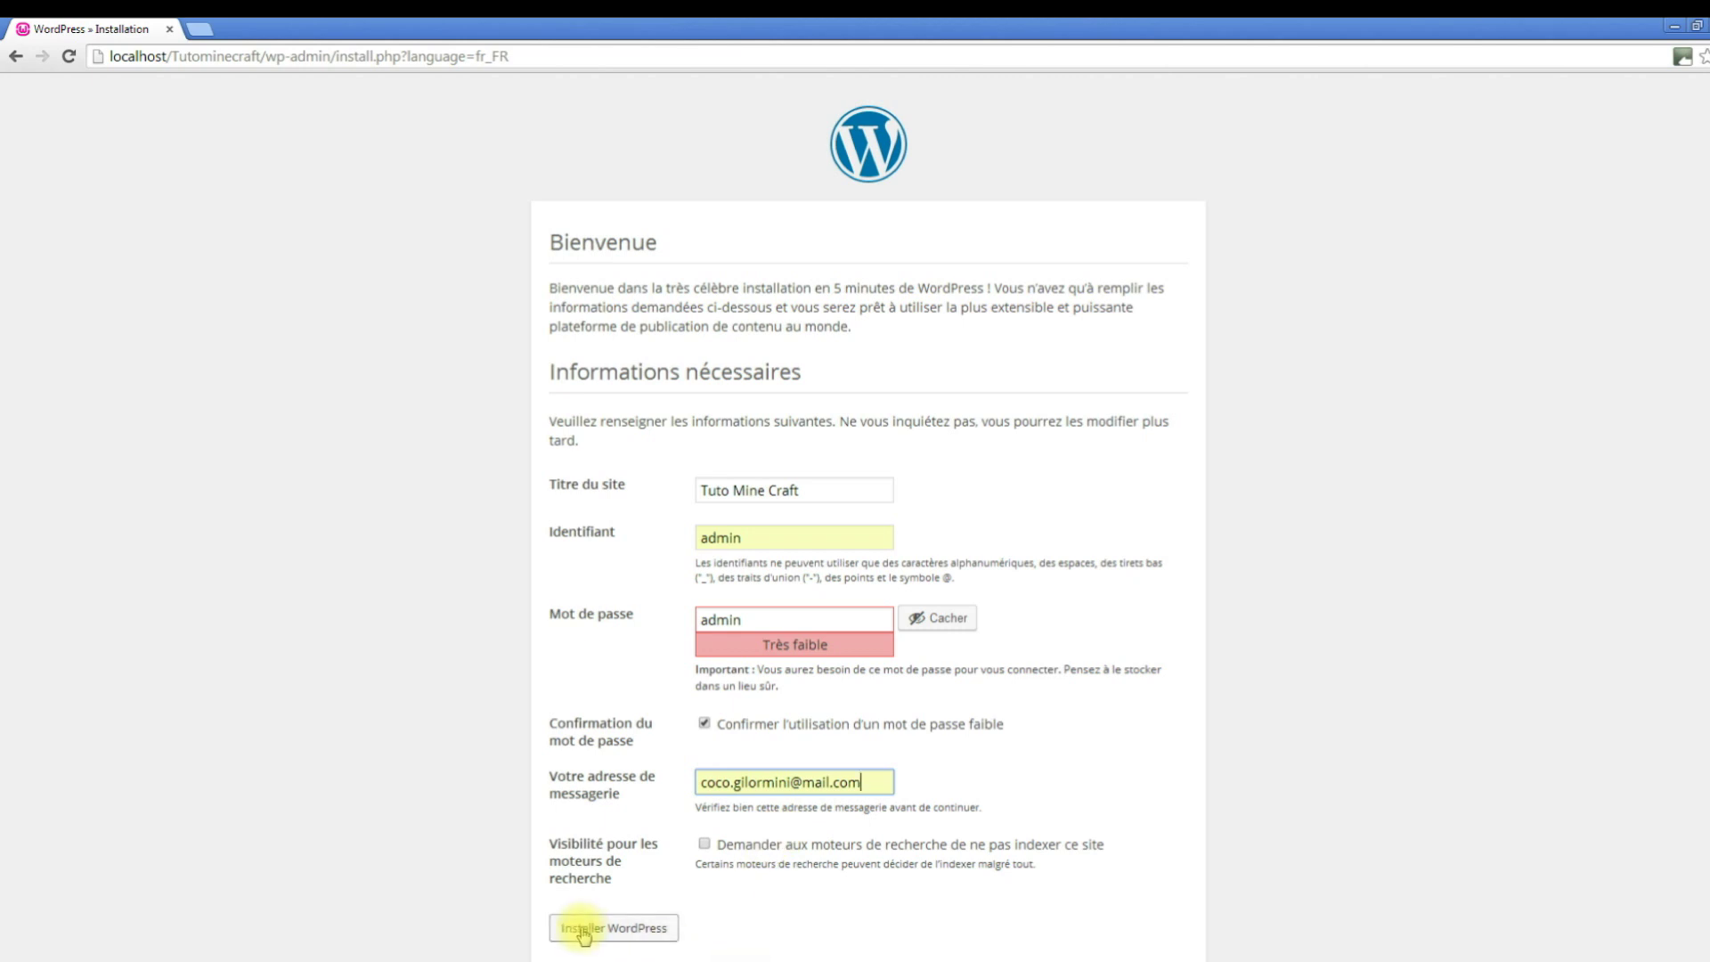
left_click(633, 935)
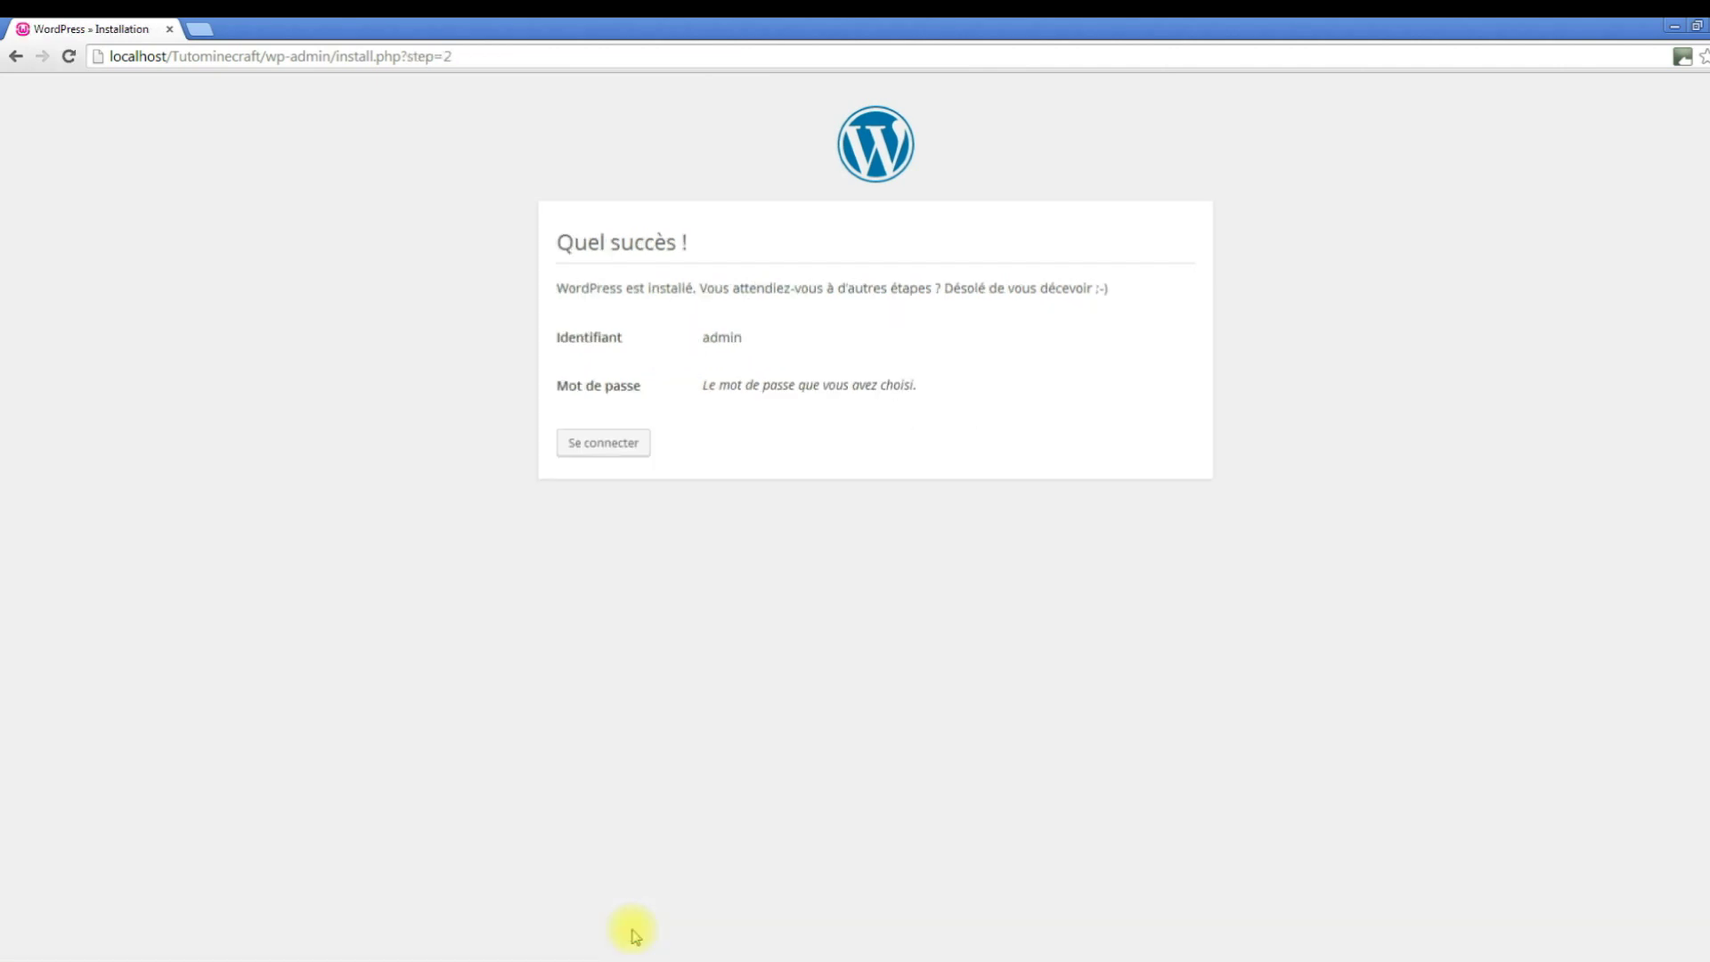
Go to the login page and sign in to Tuto Mine Craft as admin.
left_click(628, 442)
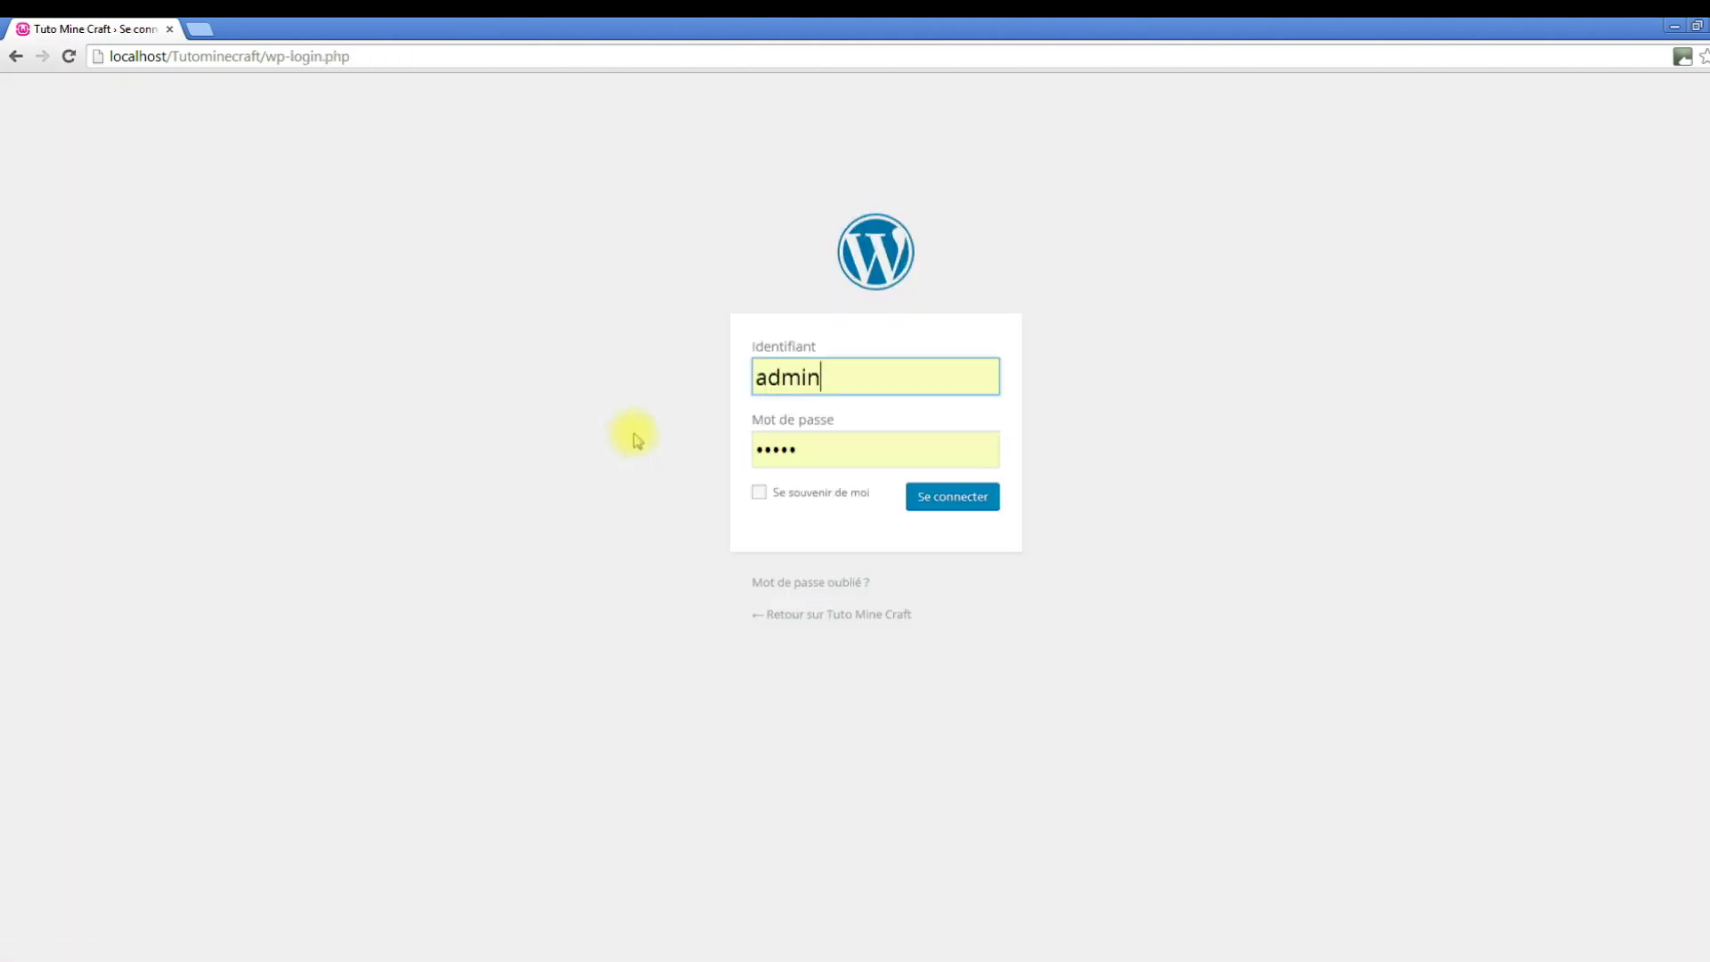
left_click(971, 501)
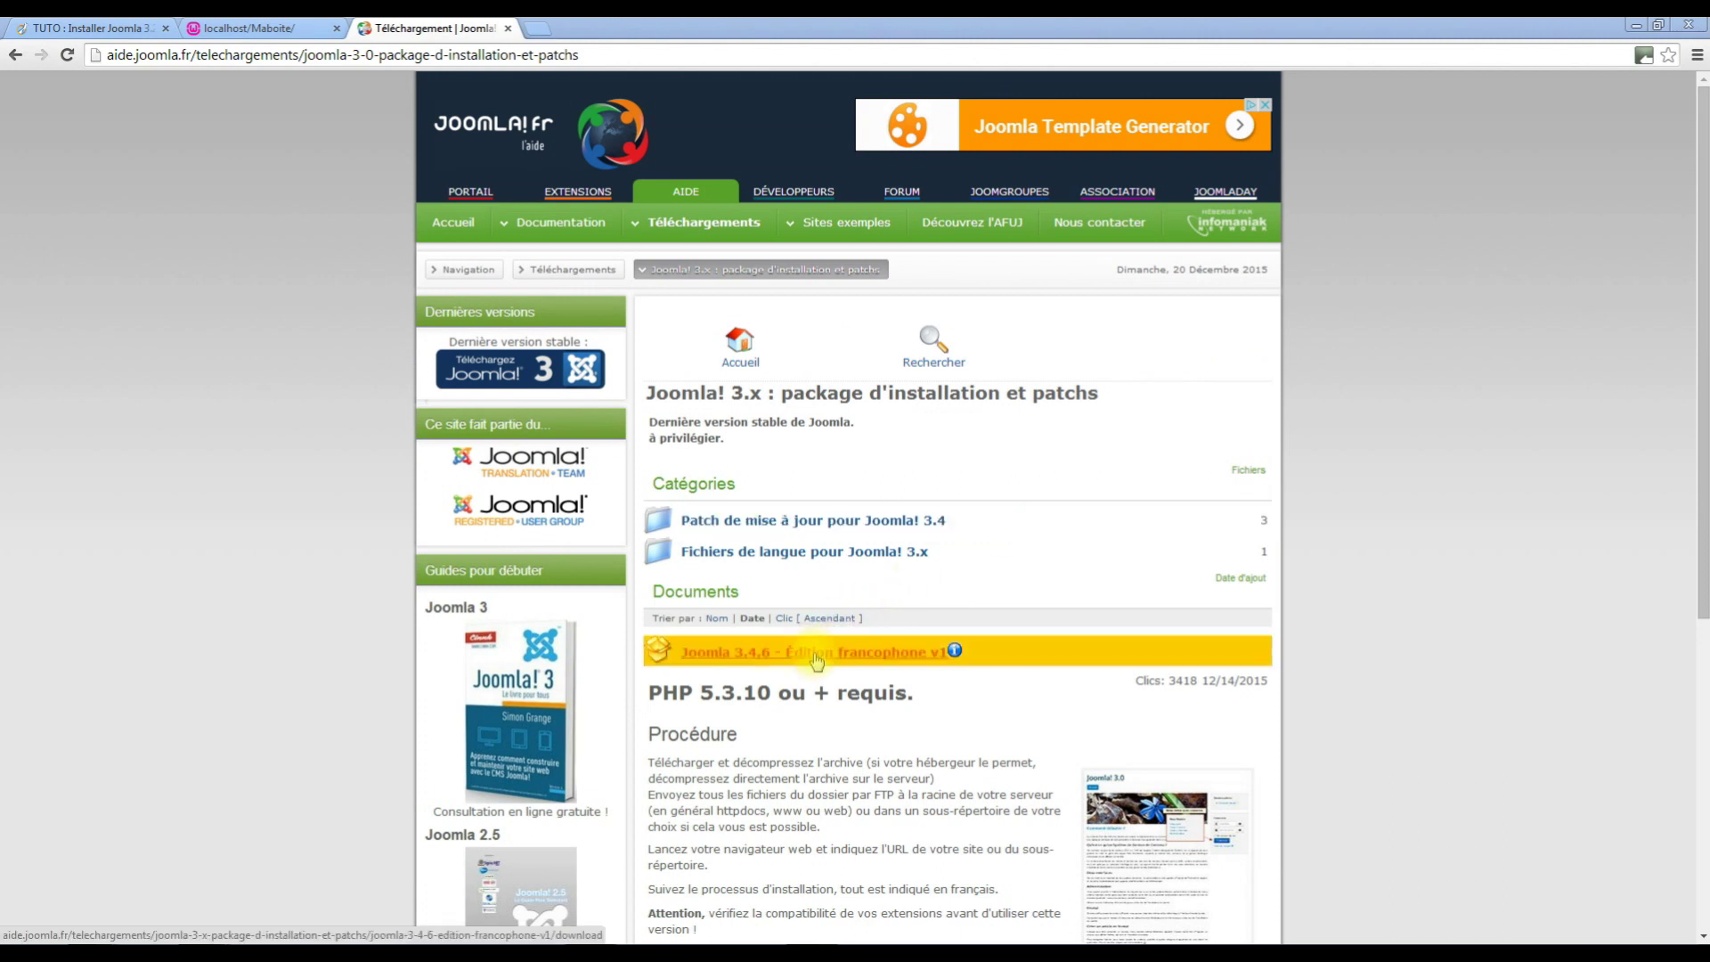
Download the Joomla 3.4.6 French full package and open its zip from Téléchargements.
left_click(815, 659)
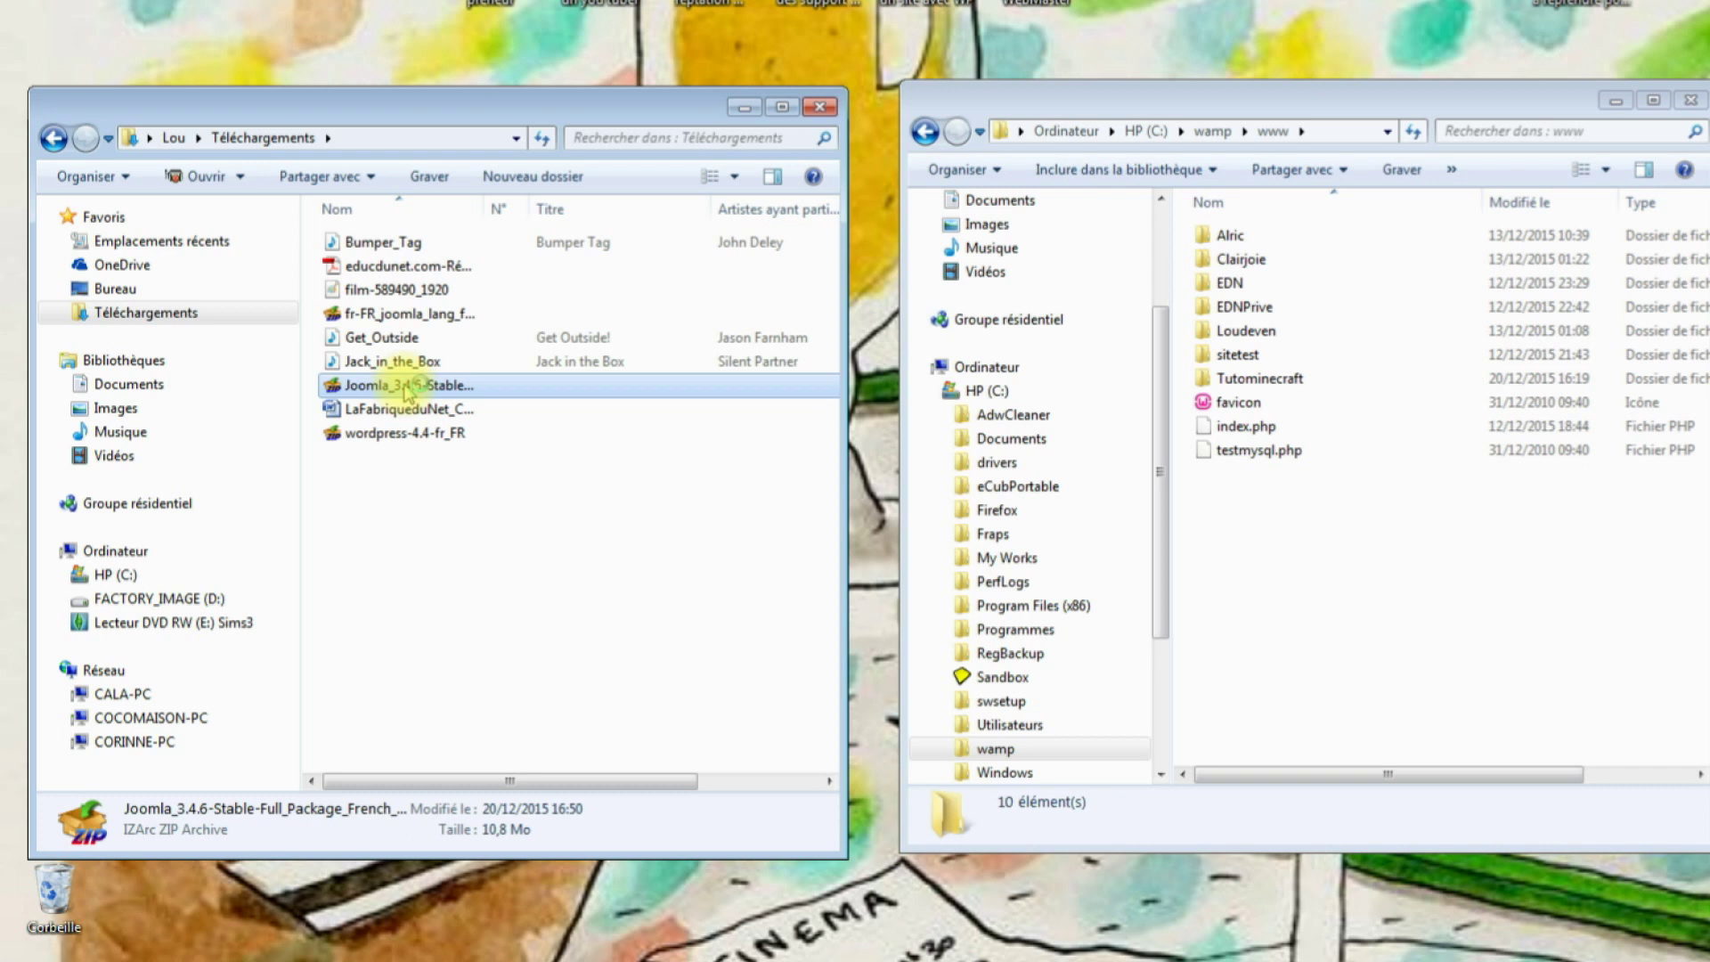
double_click(406, 389)
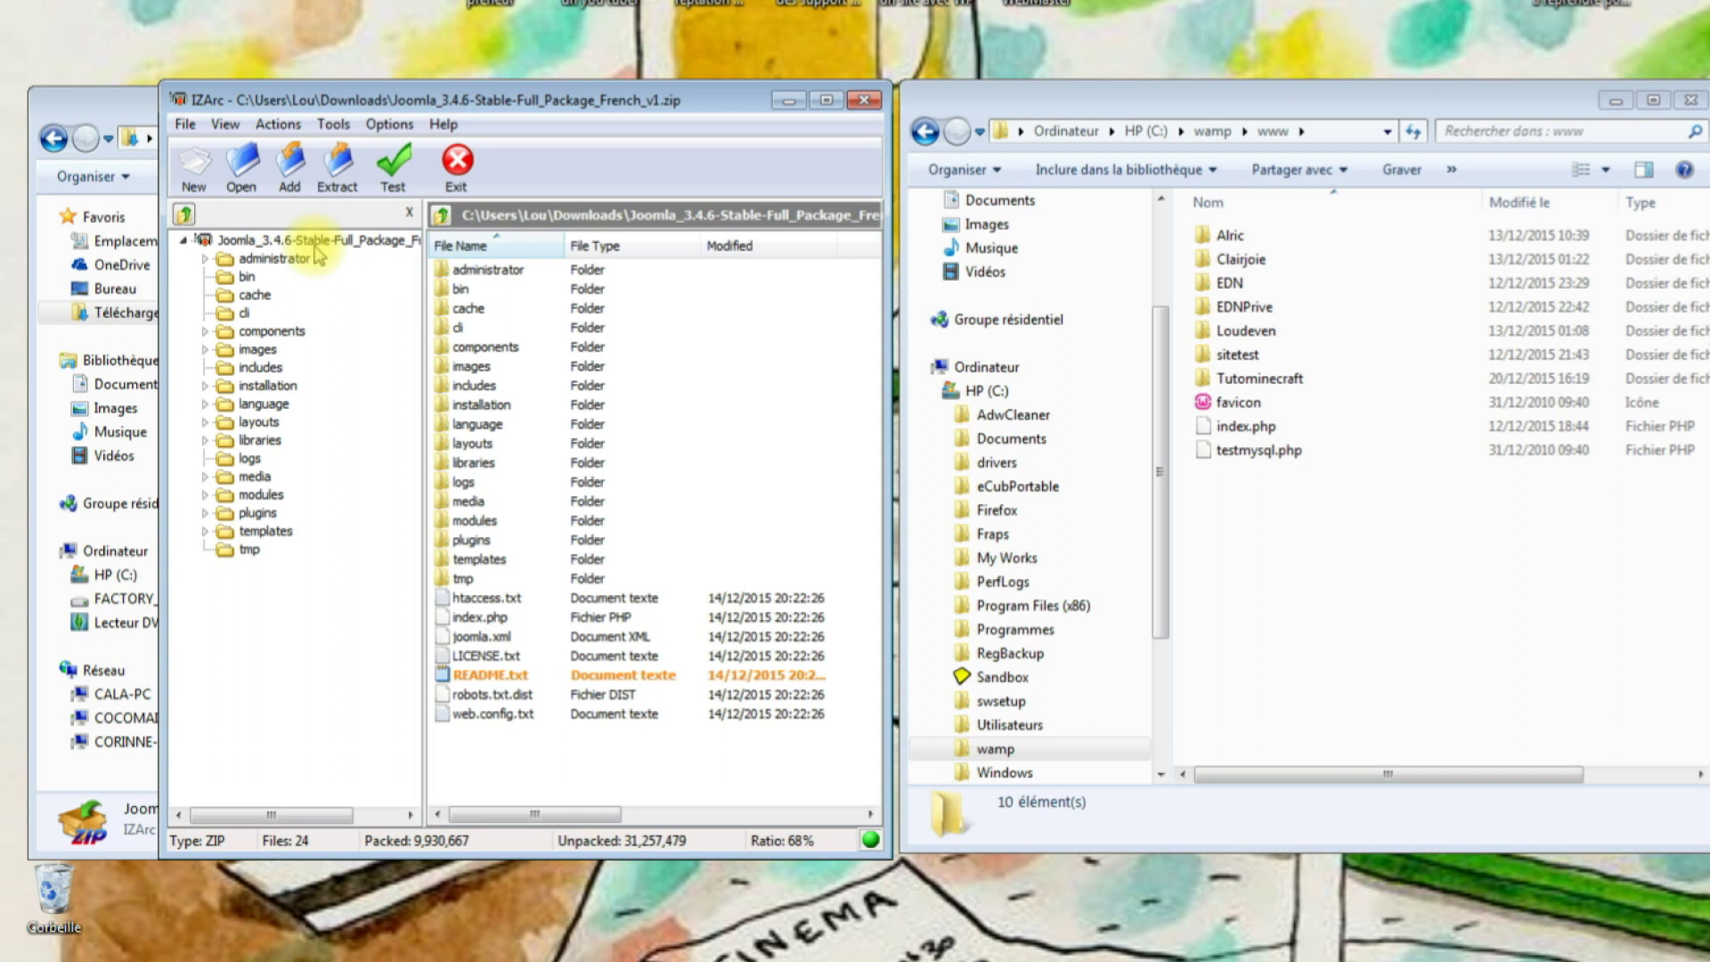
Extract the Joomla archive with Open Folder After Extract ticked, then select all extracted files.
left_click(340, 168)
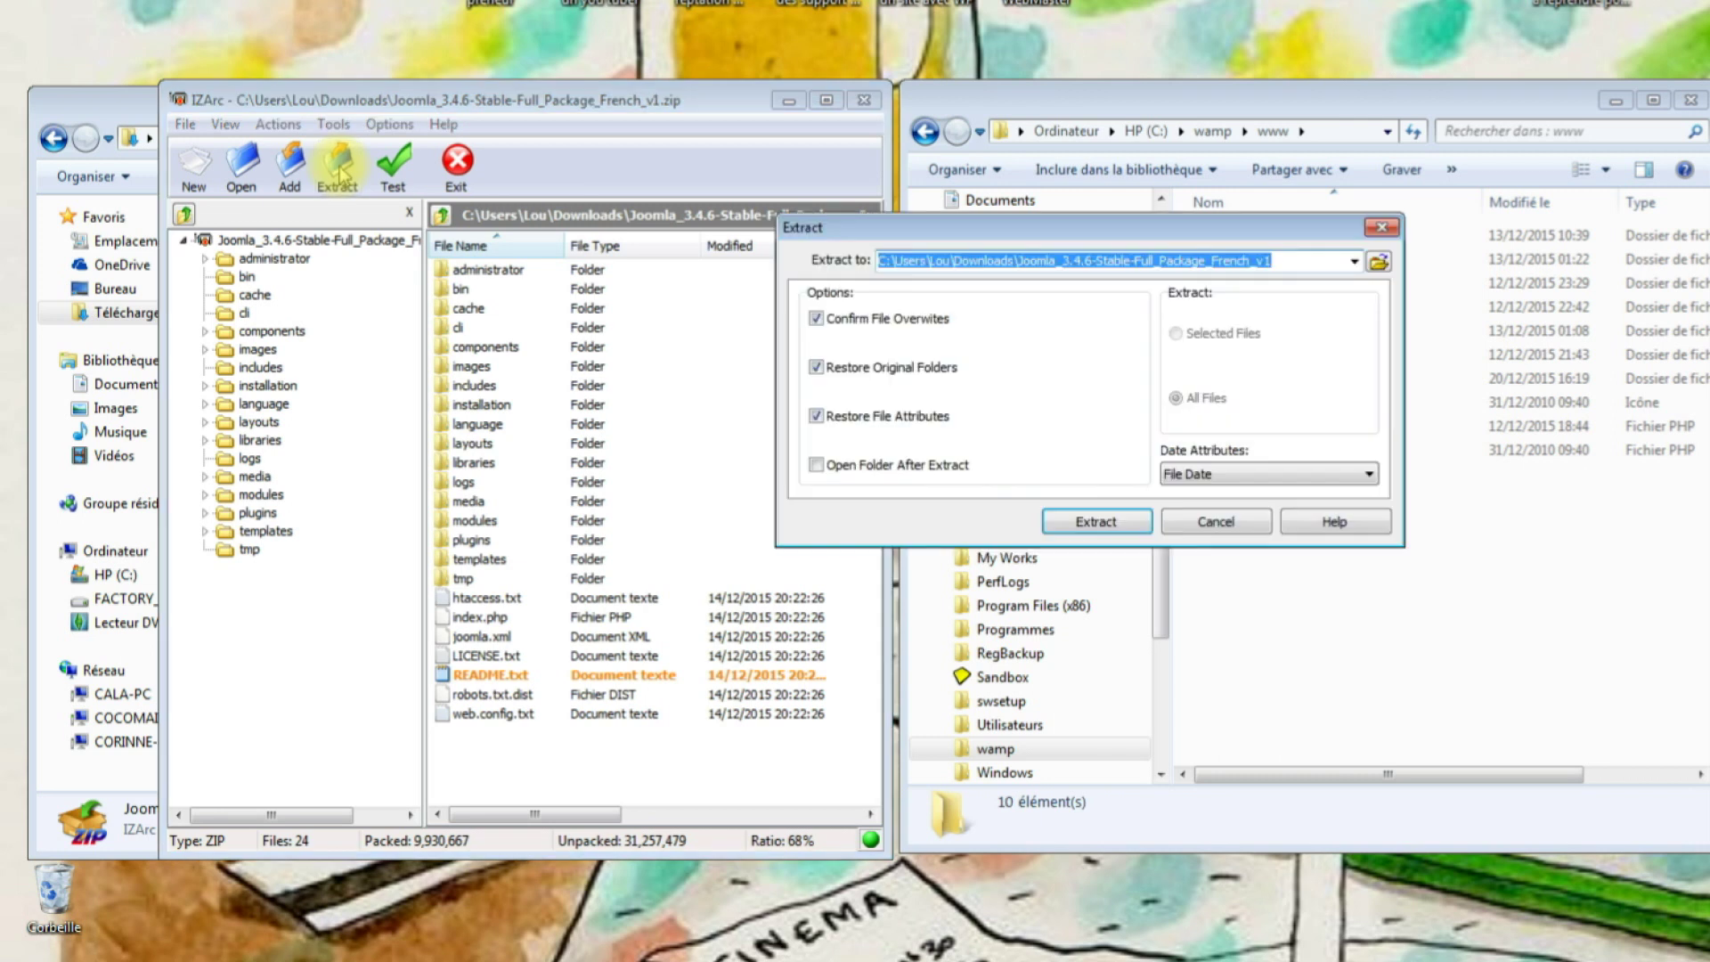
left_click(817, 465)
left_click(1094, 521)
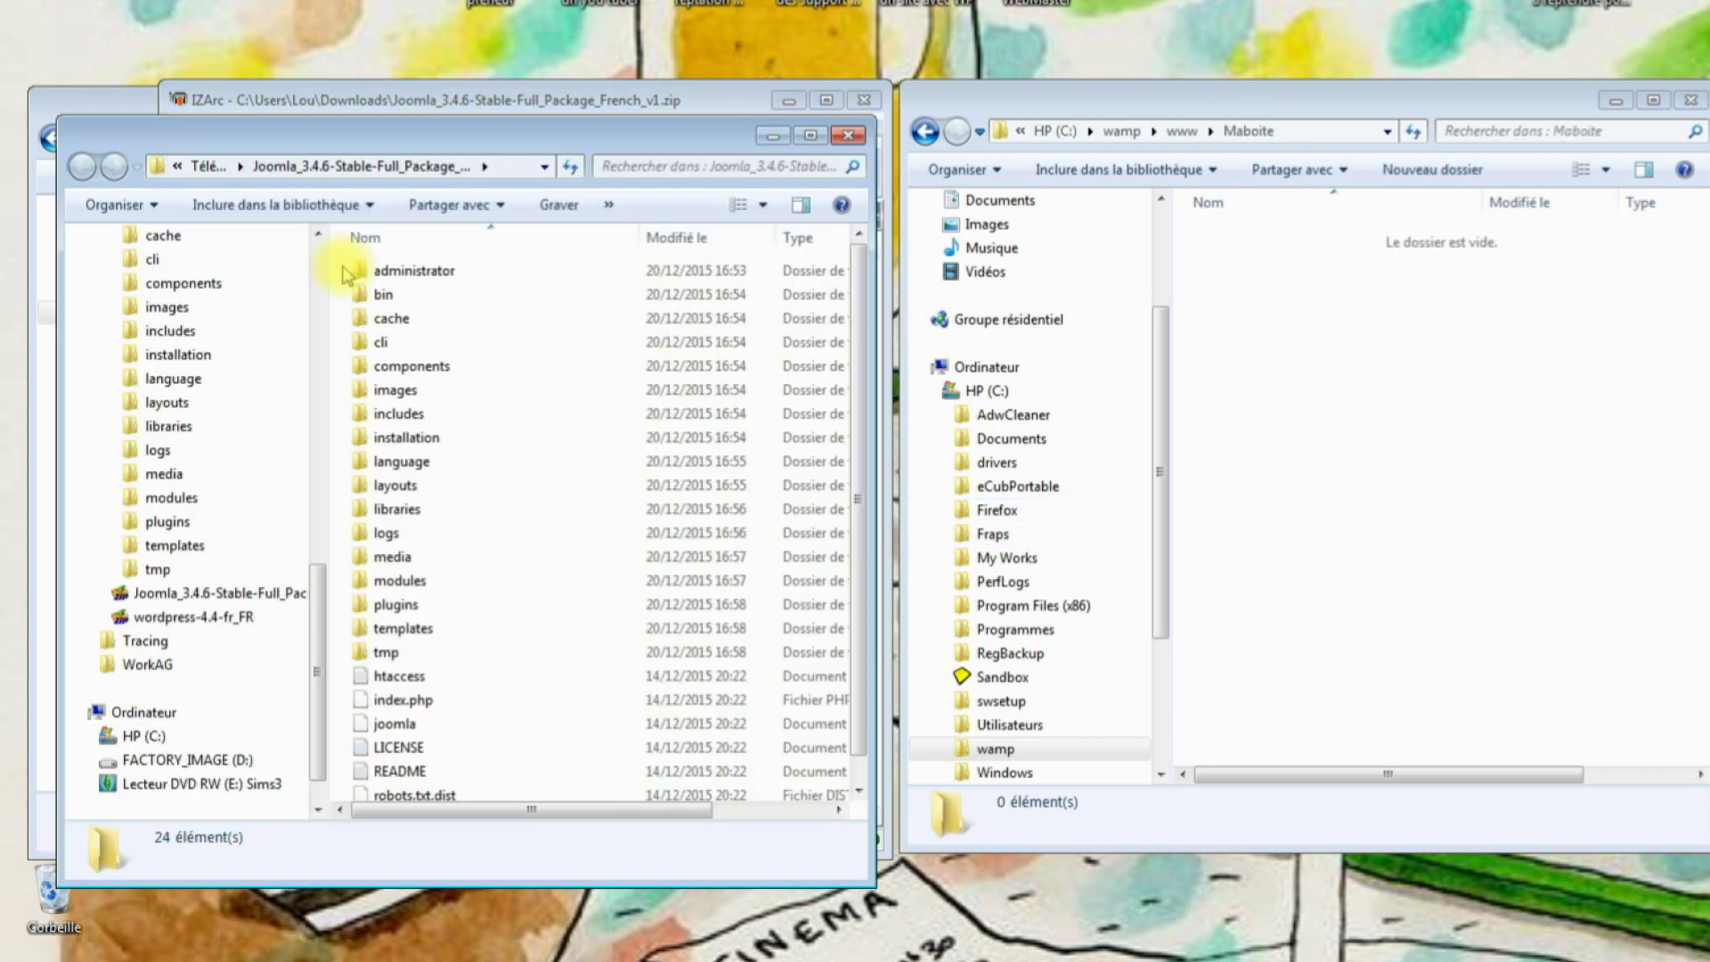
left_click_drag(347, 274, 841, 846)
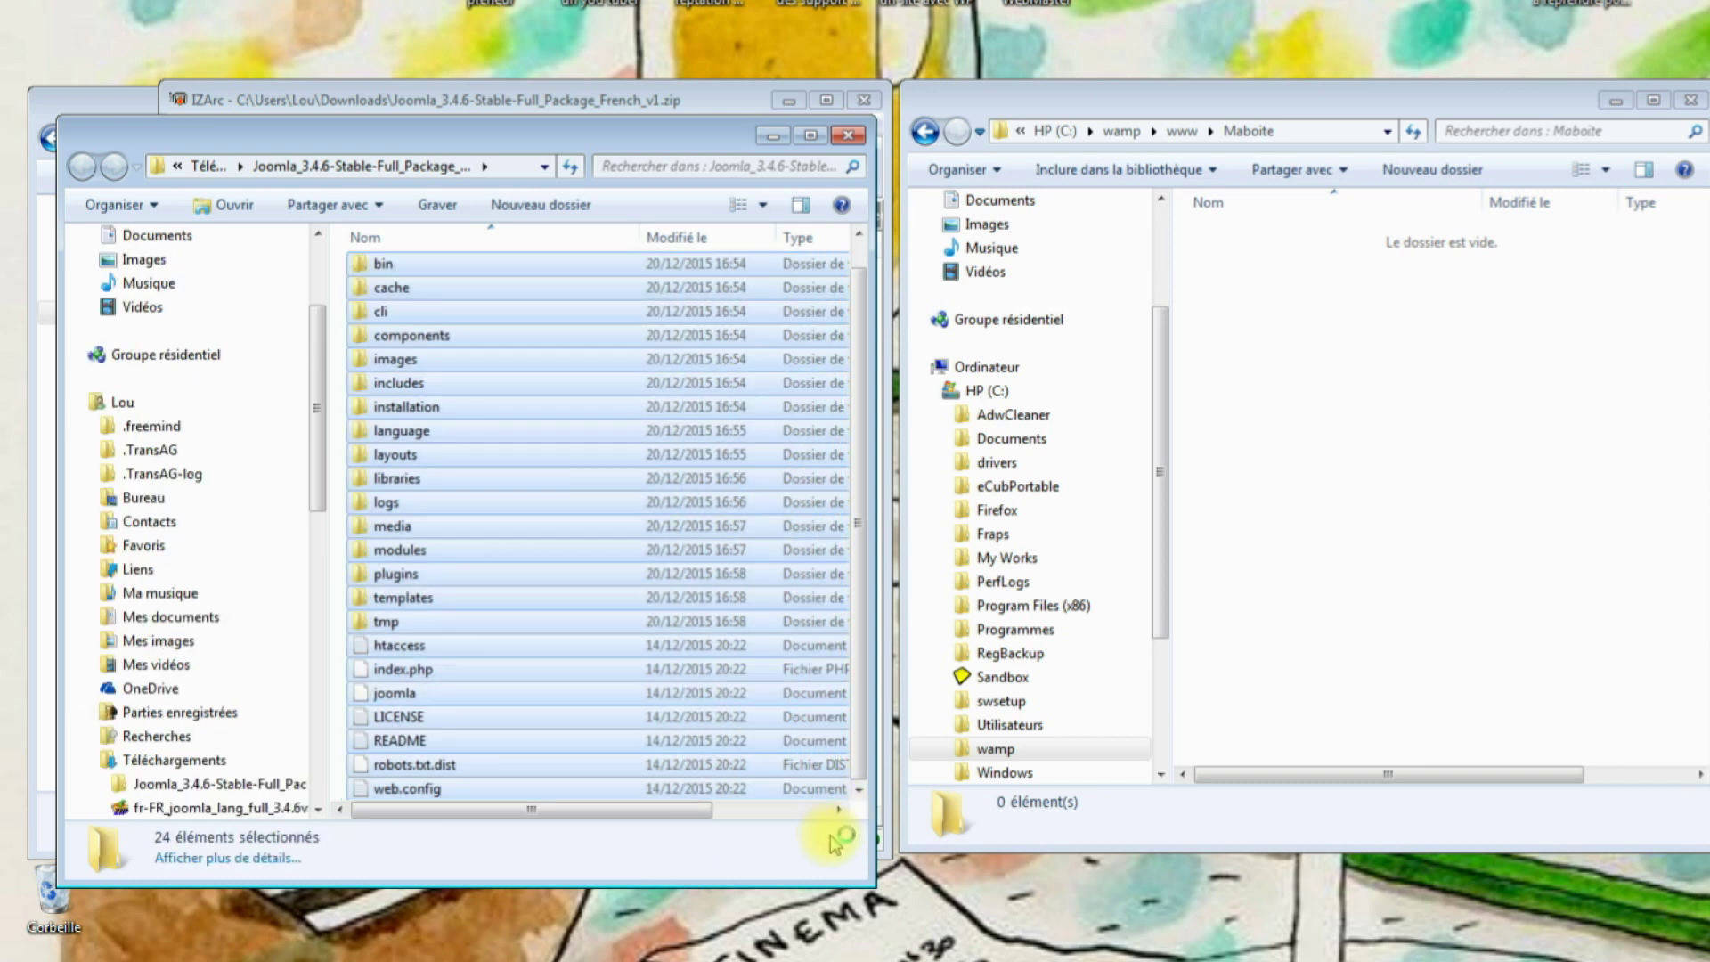
Paste the 24 extracted Joomla files into the empty C:\wamp\www\Maboite folder.
left_click(1395, 430)
key("ctrl+v")
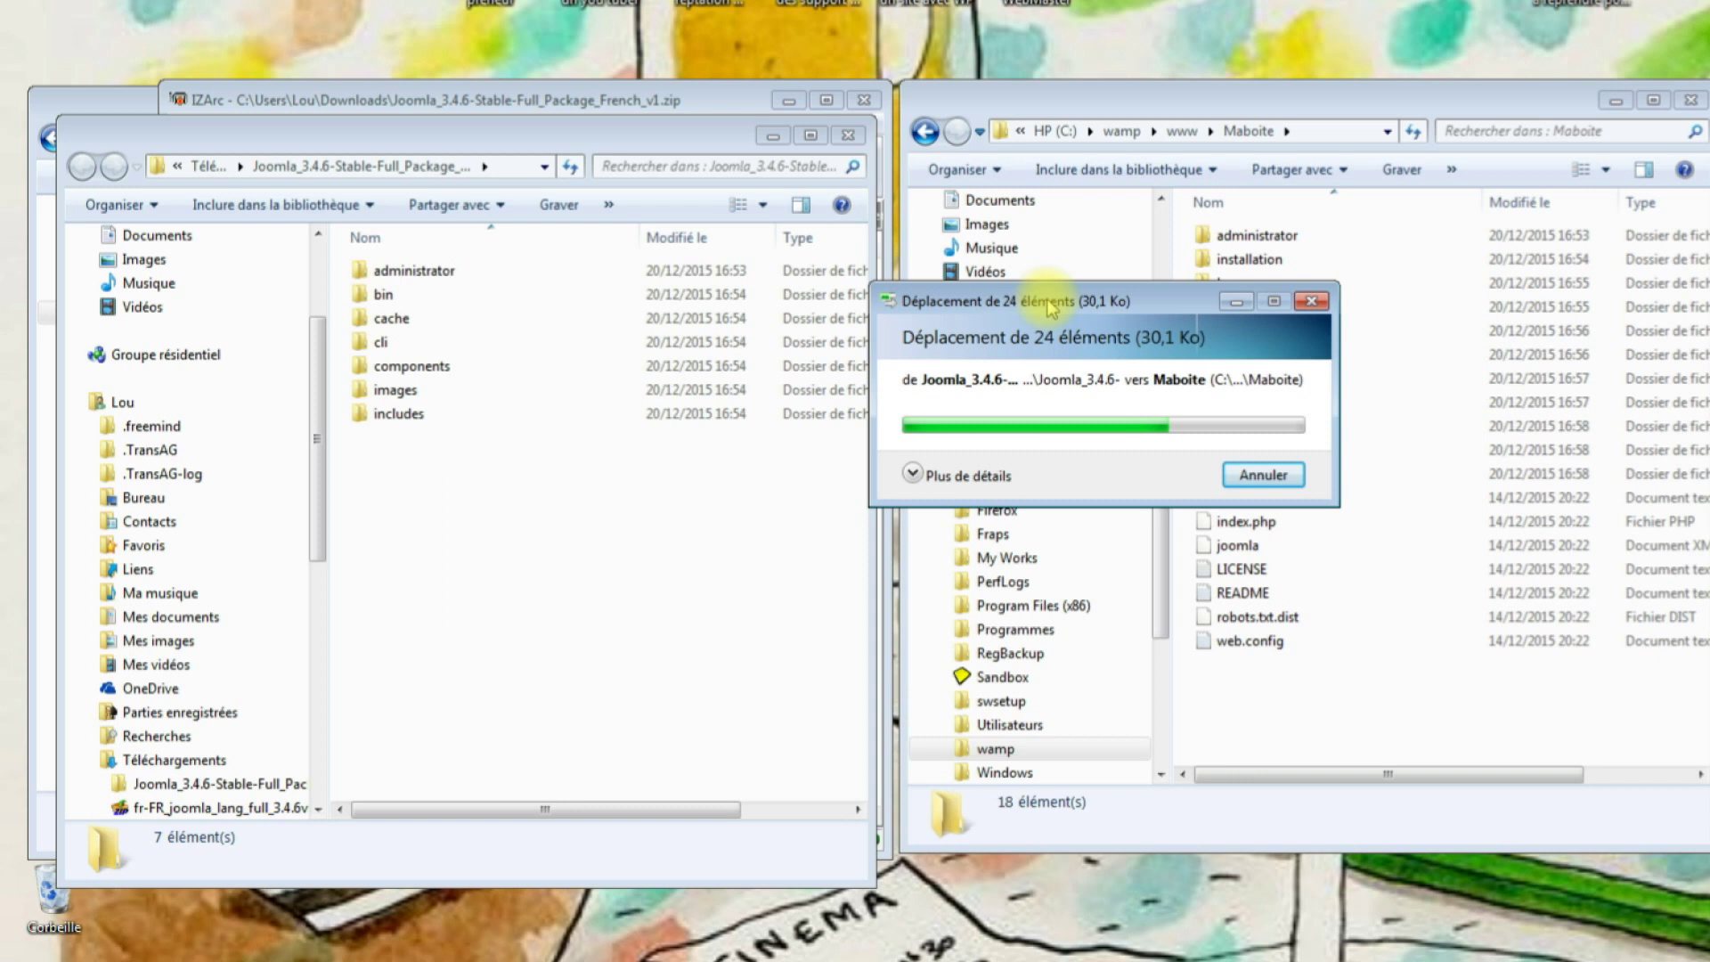
left_click_drag(1051, 307, 579, 0)
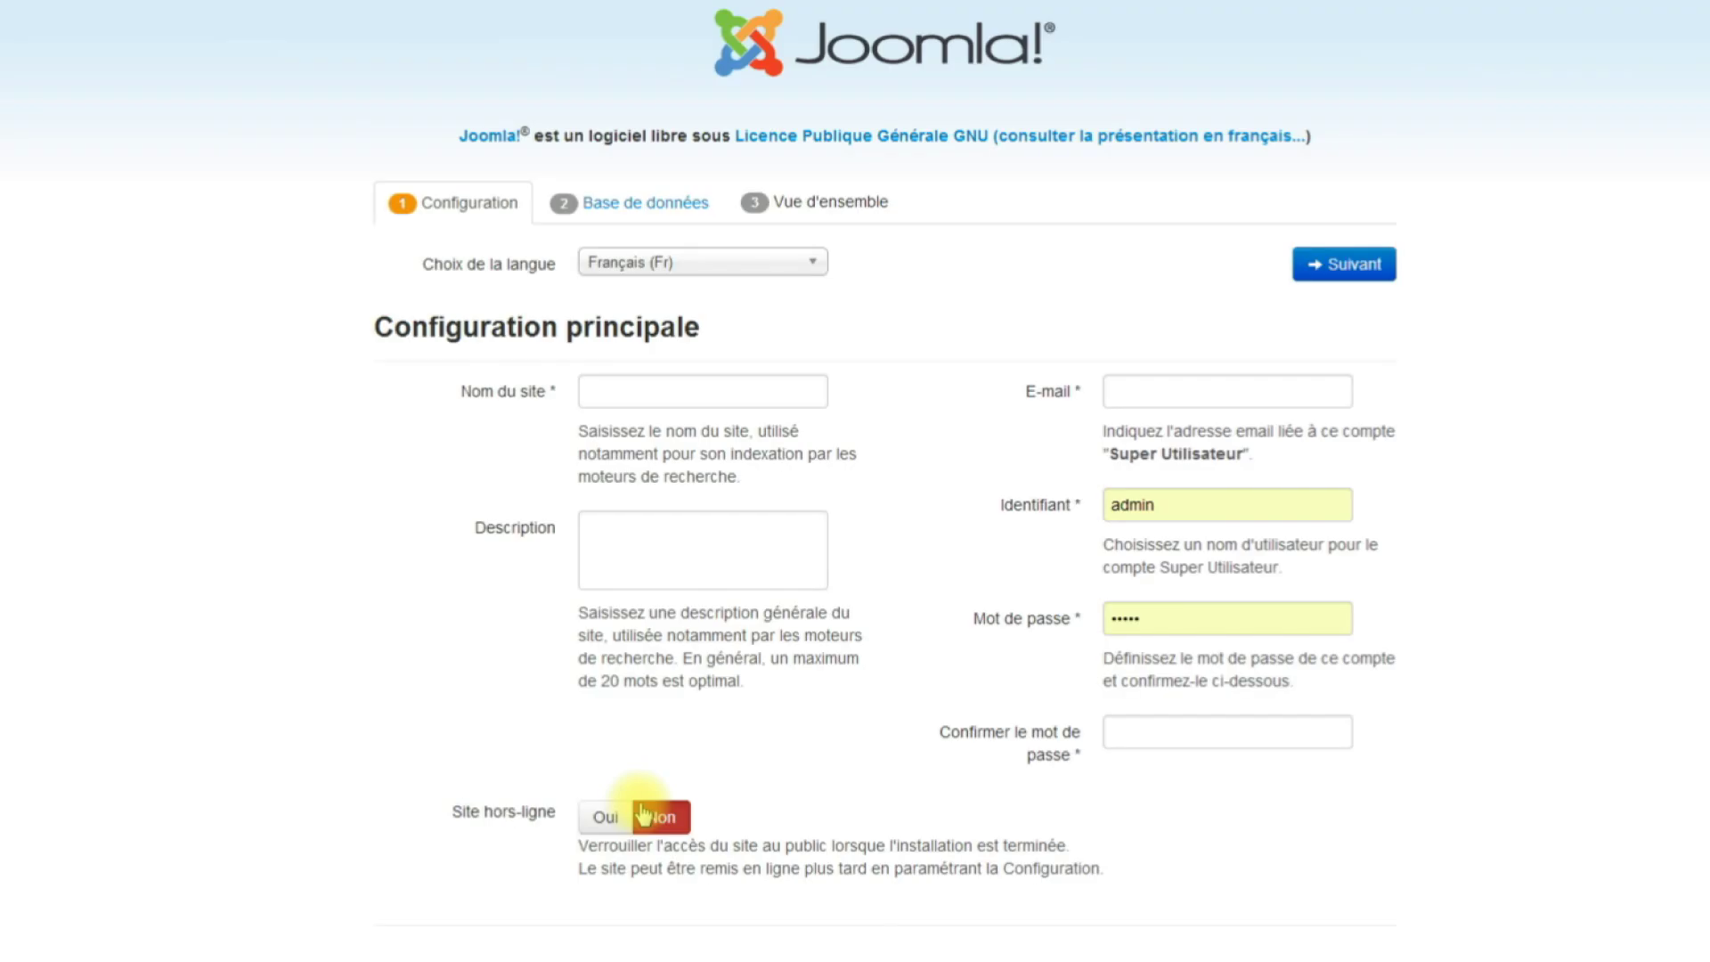
Name the Joomla site 'Ma boite' and enter the administrator e-mail address.
left_click(645, 397)
type("Ma")
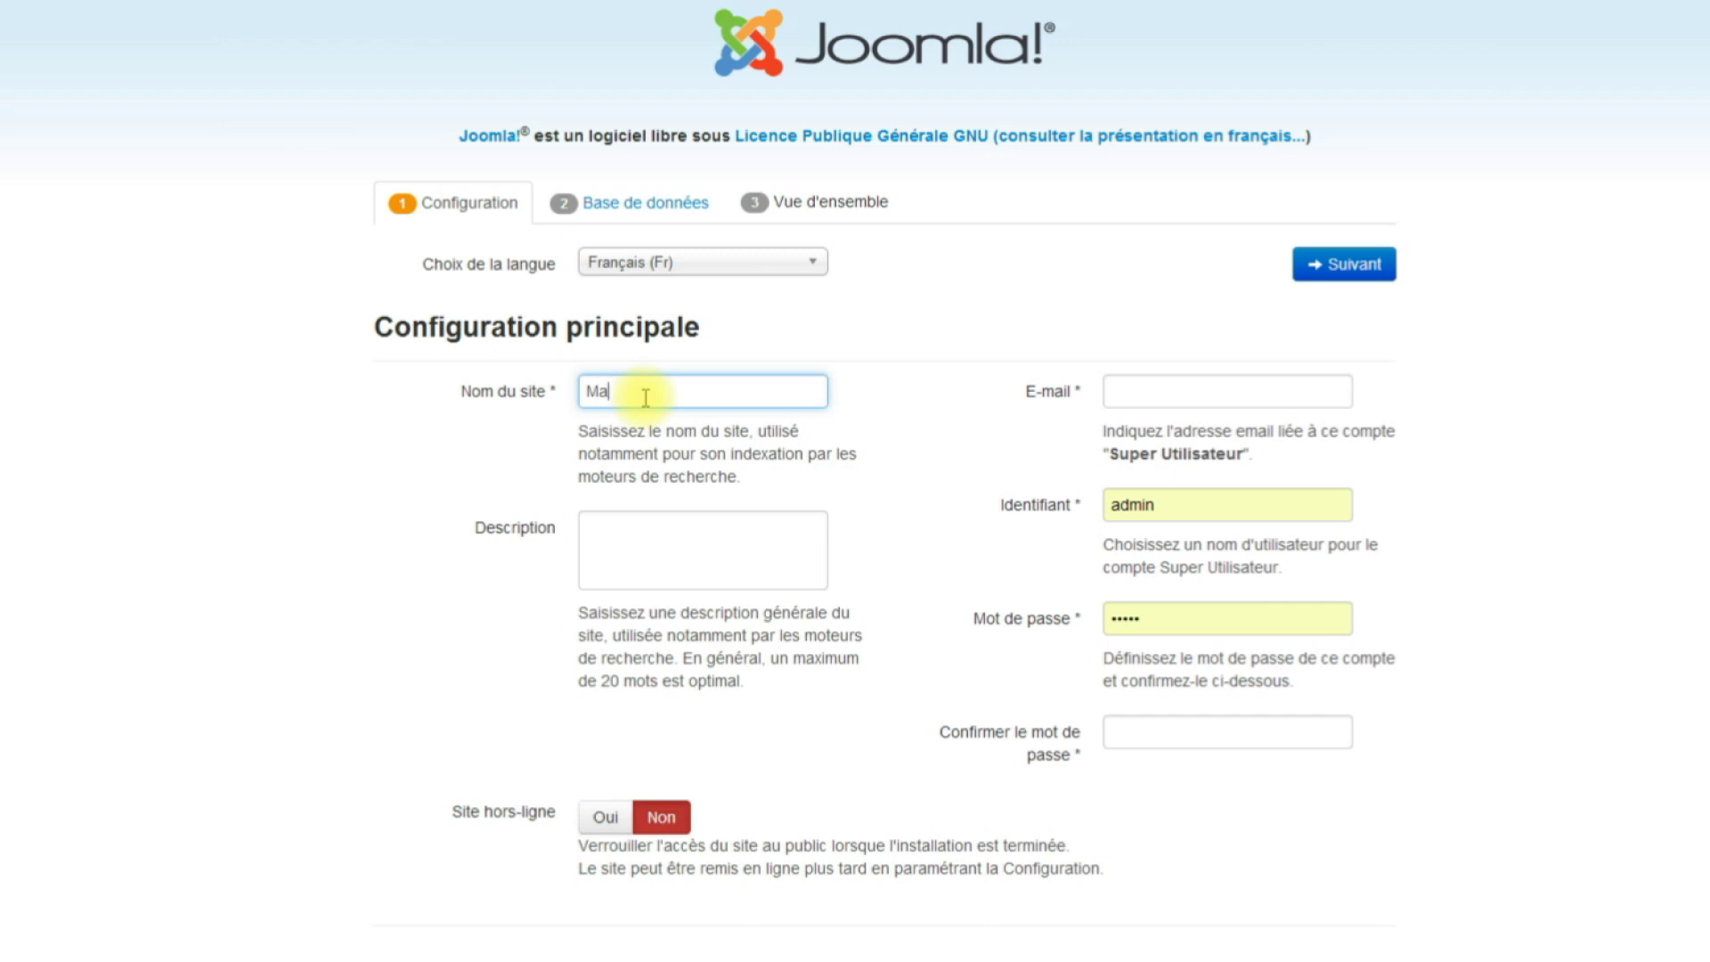
type(" boite")
left_click(1135, 383)
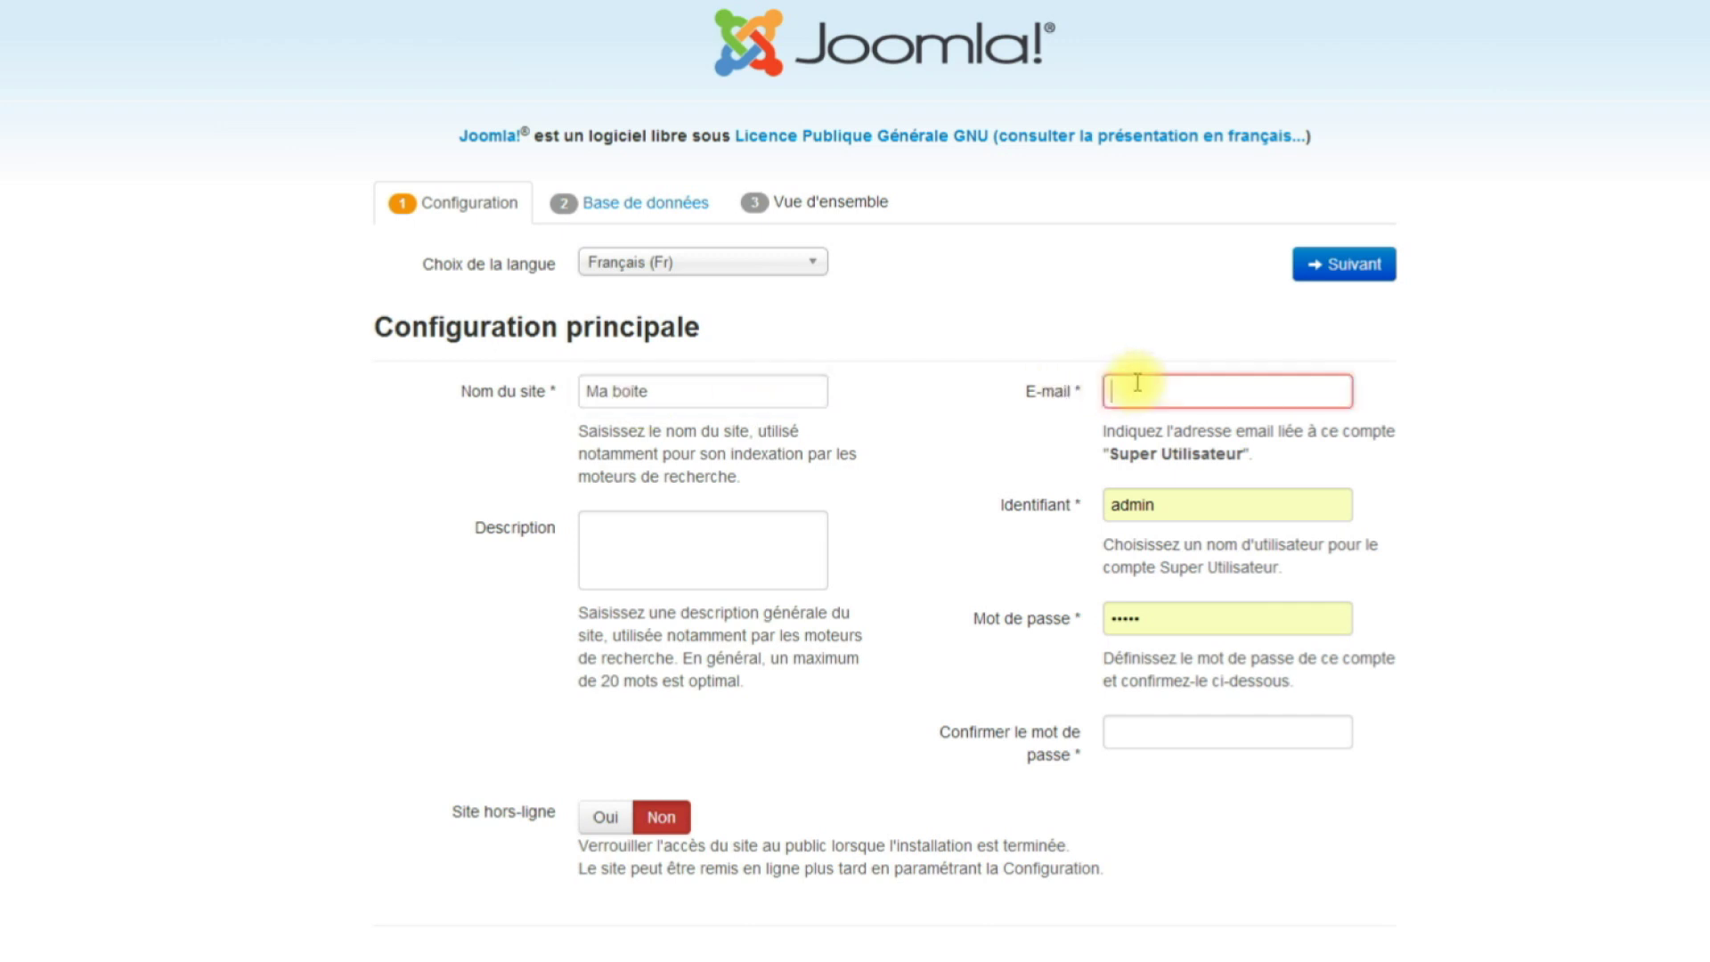
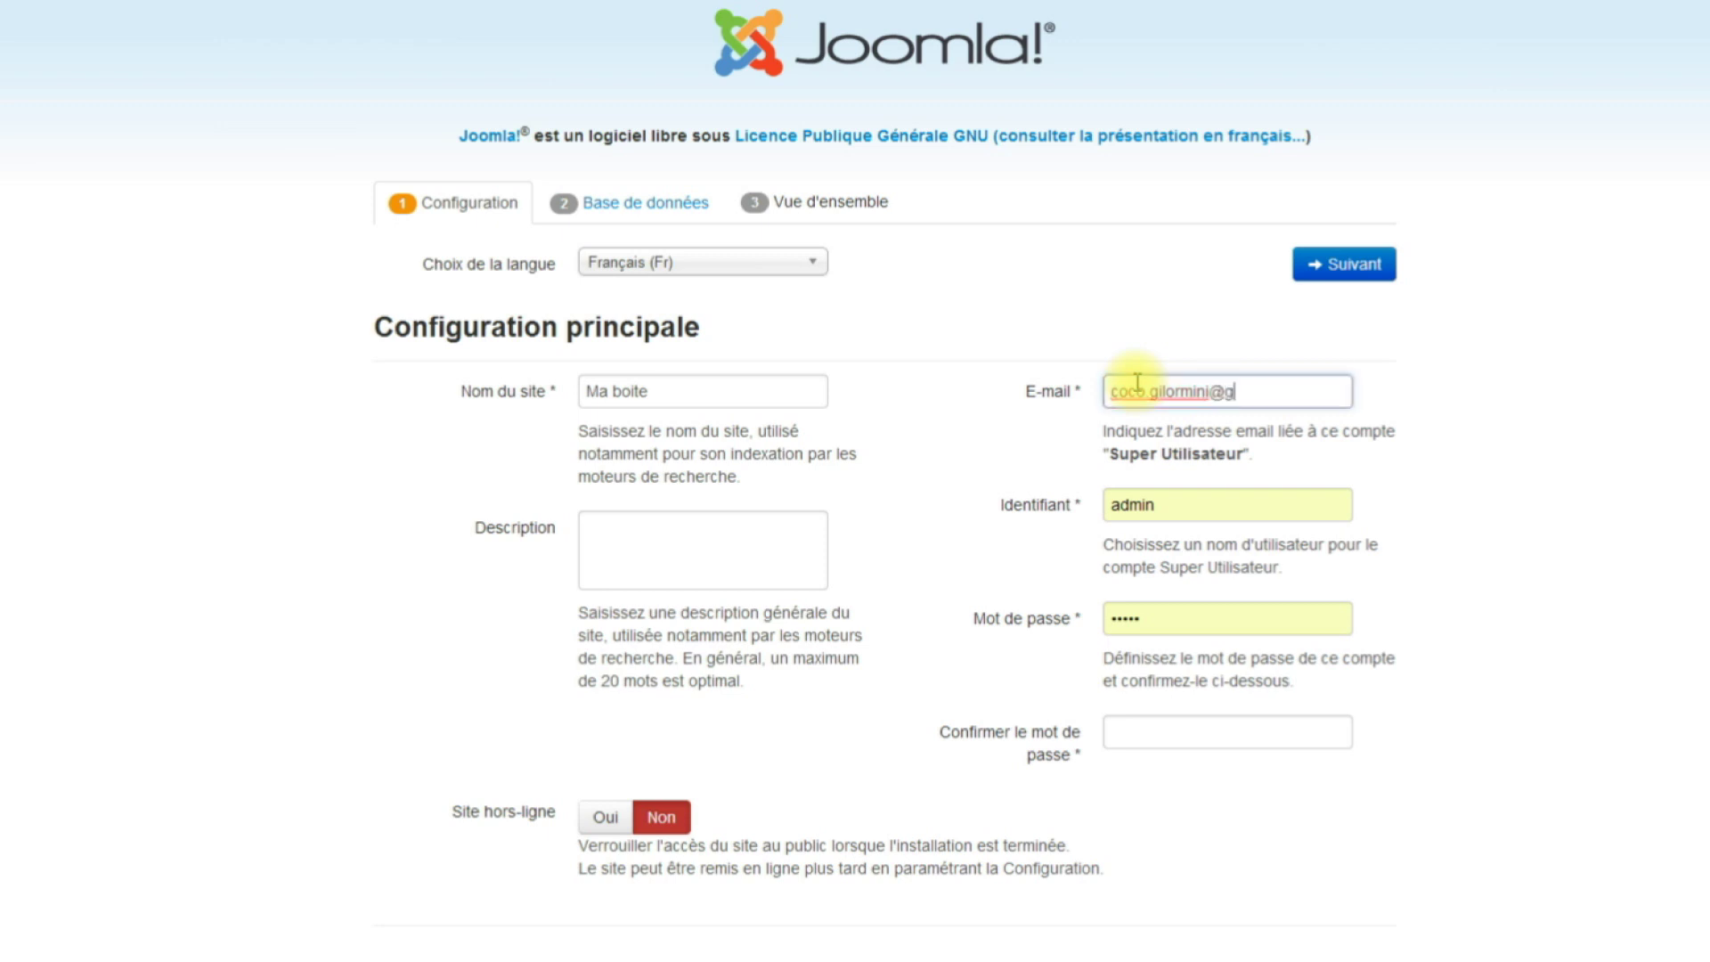
Replace and confirm the administrator password, then enter root as the database username.
left_click(1157, 618)
key("ctrl+a")
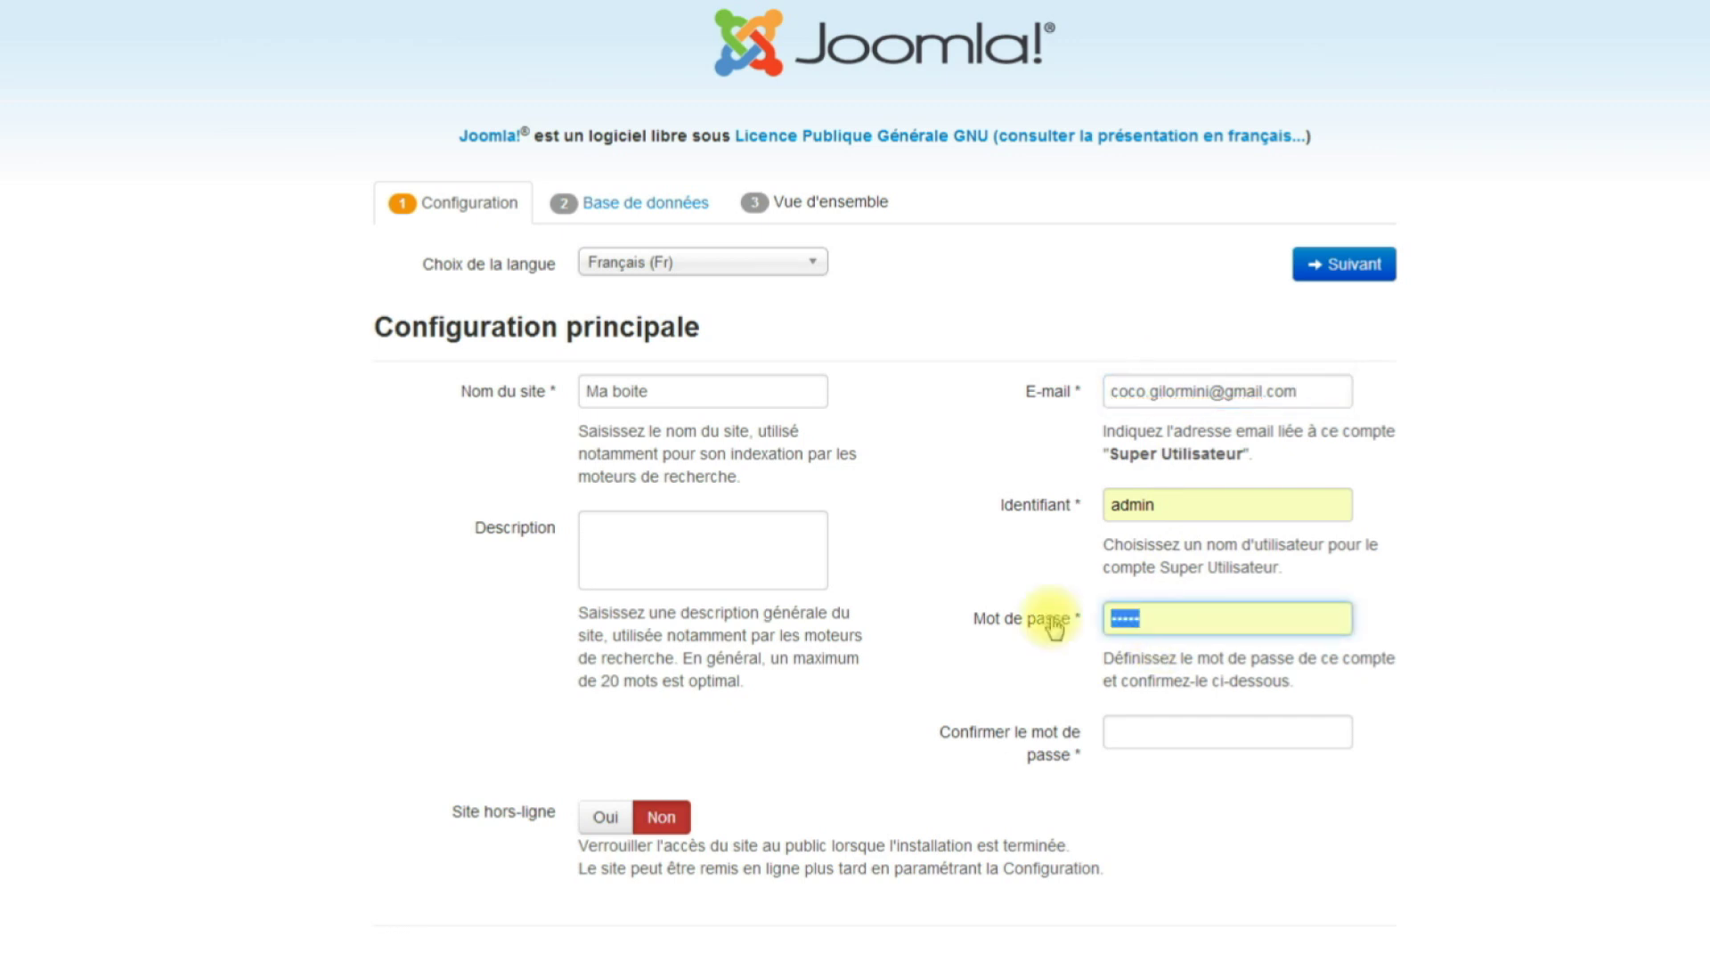
key("BackSpace")
type("admin")
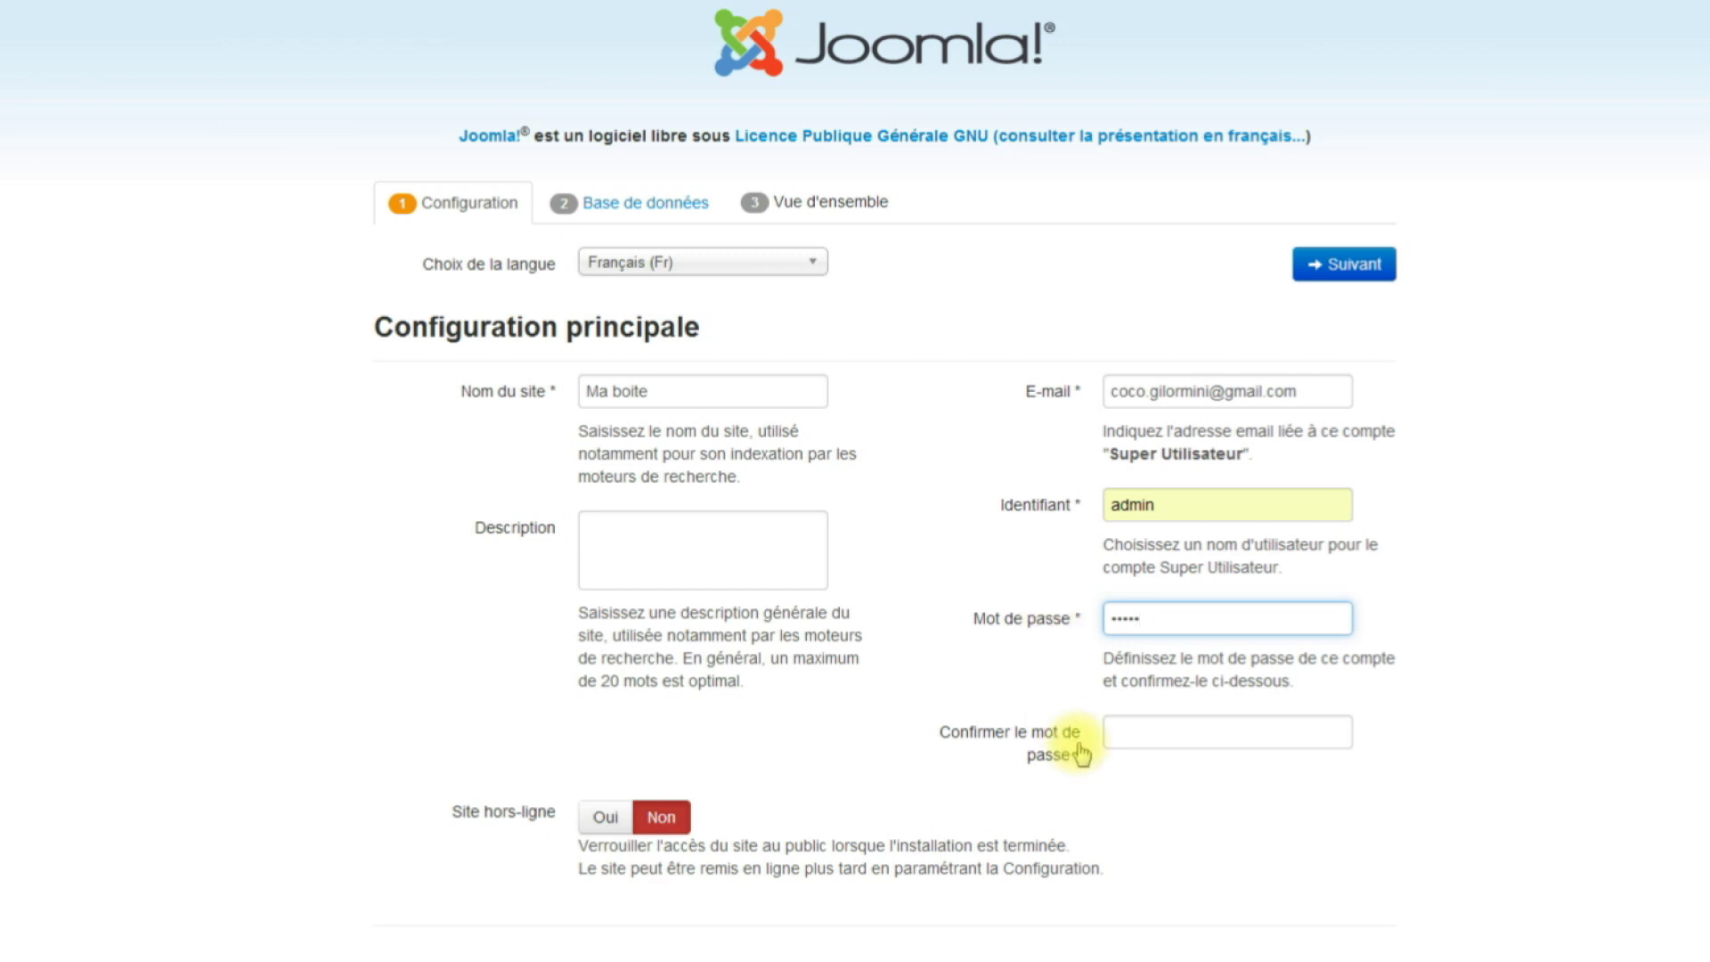
left_click(1146, 724)
type("admin")
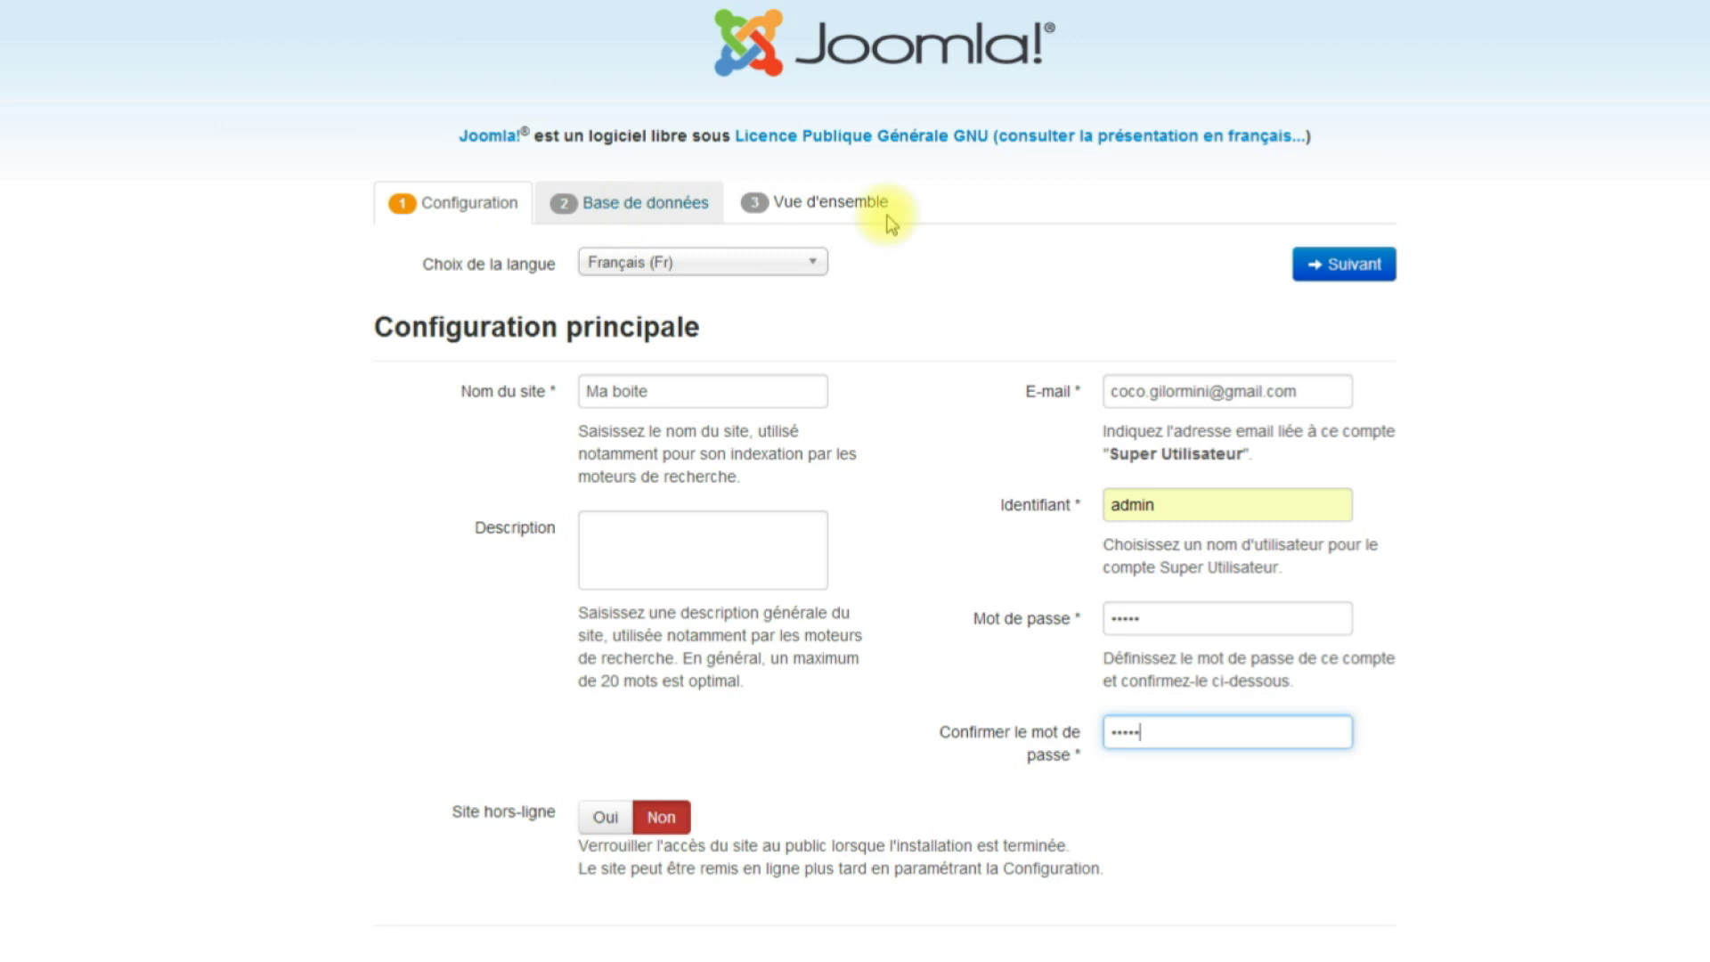
left_click(1336, 267)
type("root")
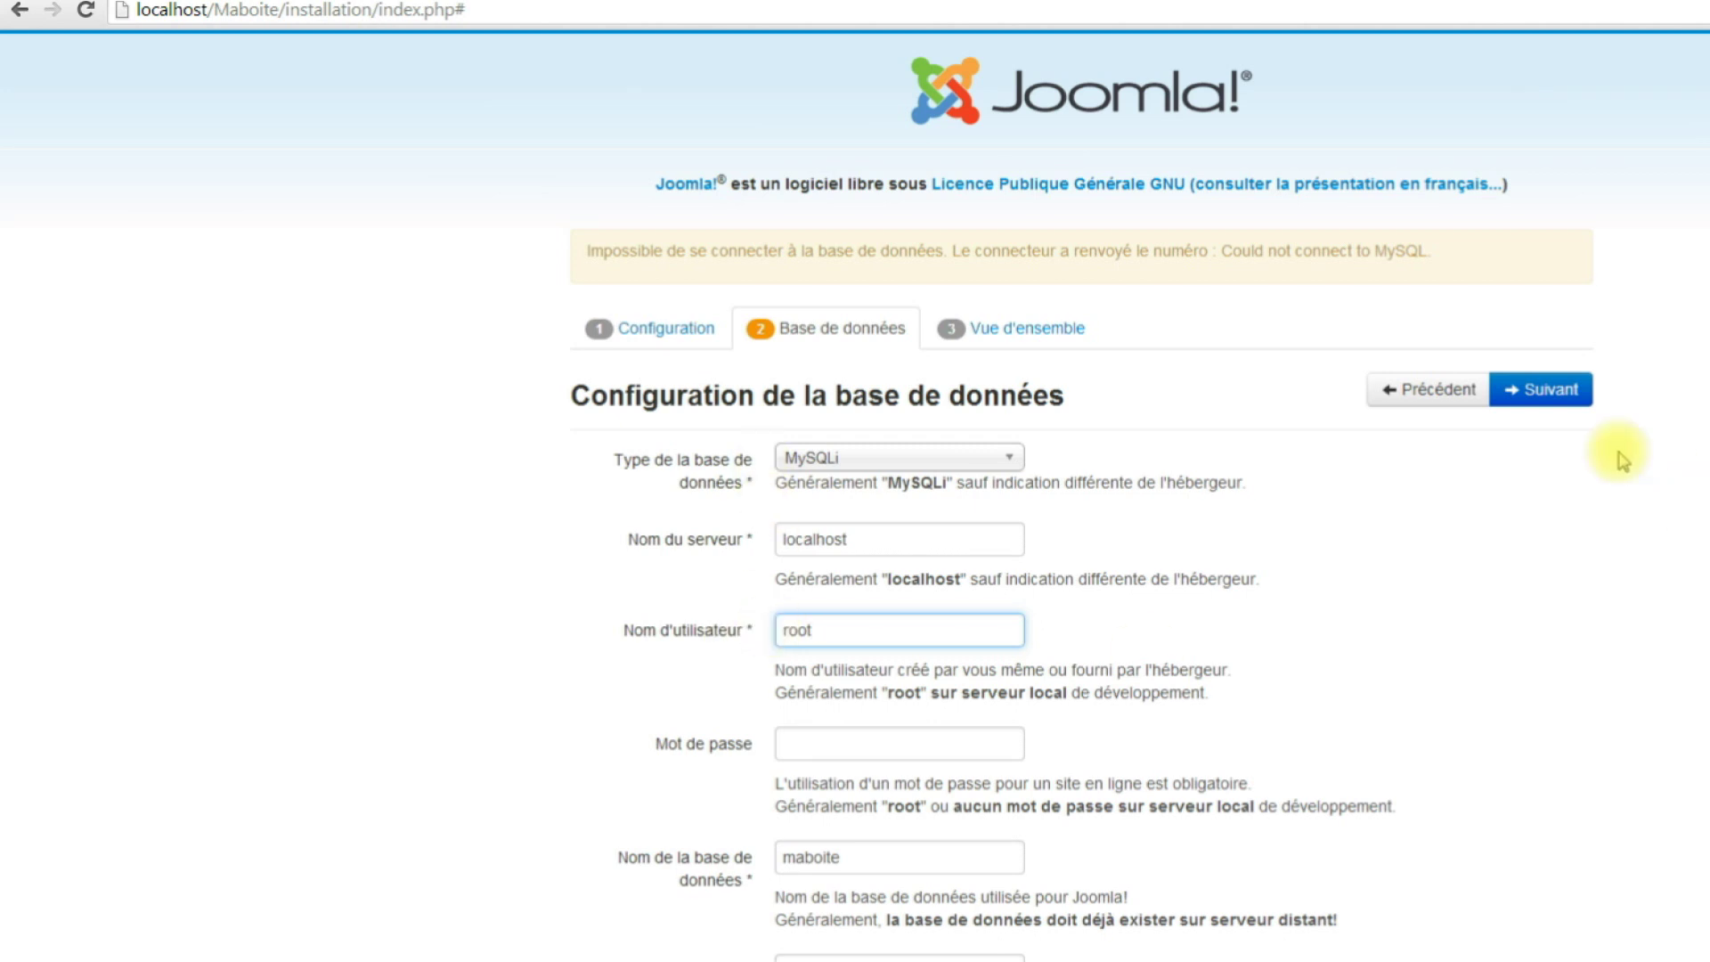
Submit the database settings and run the Joomla installation to completion.
left_click(1538, 396)
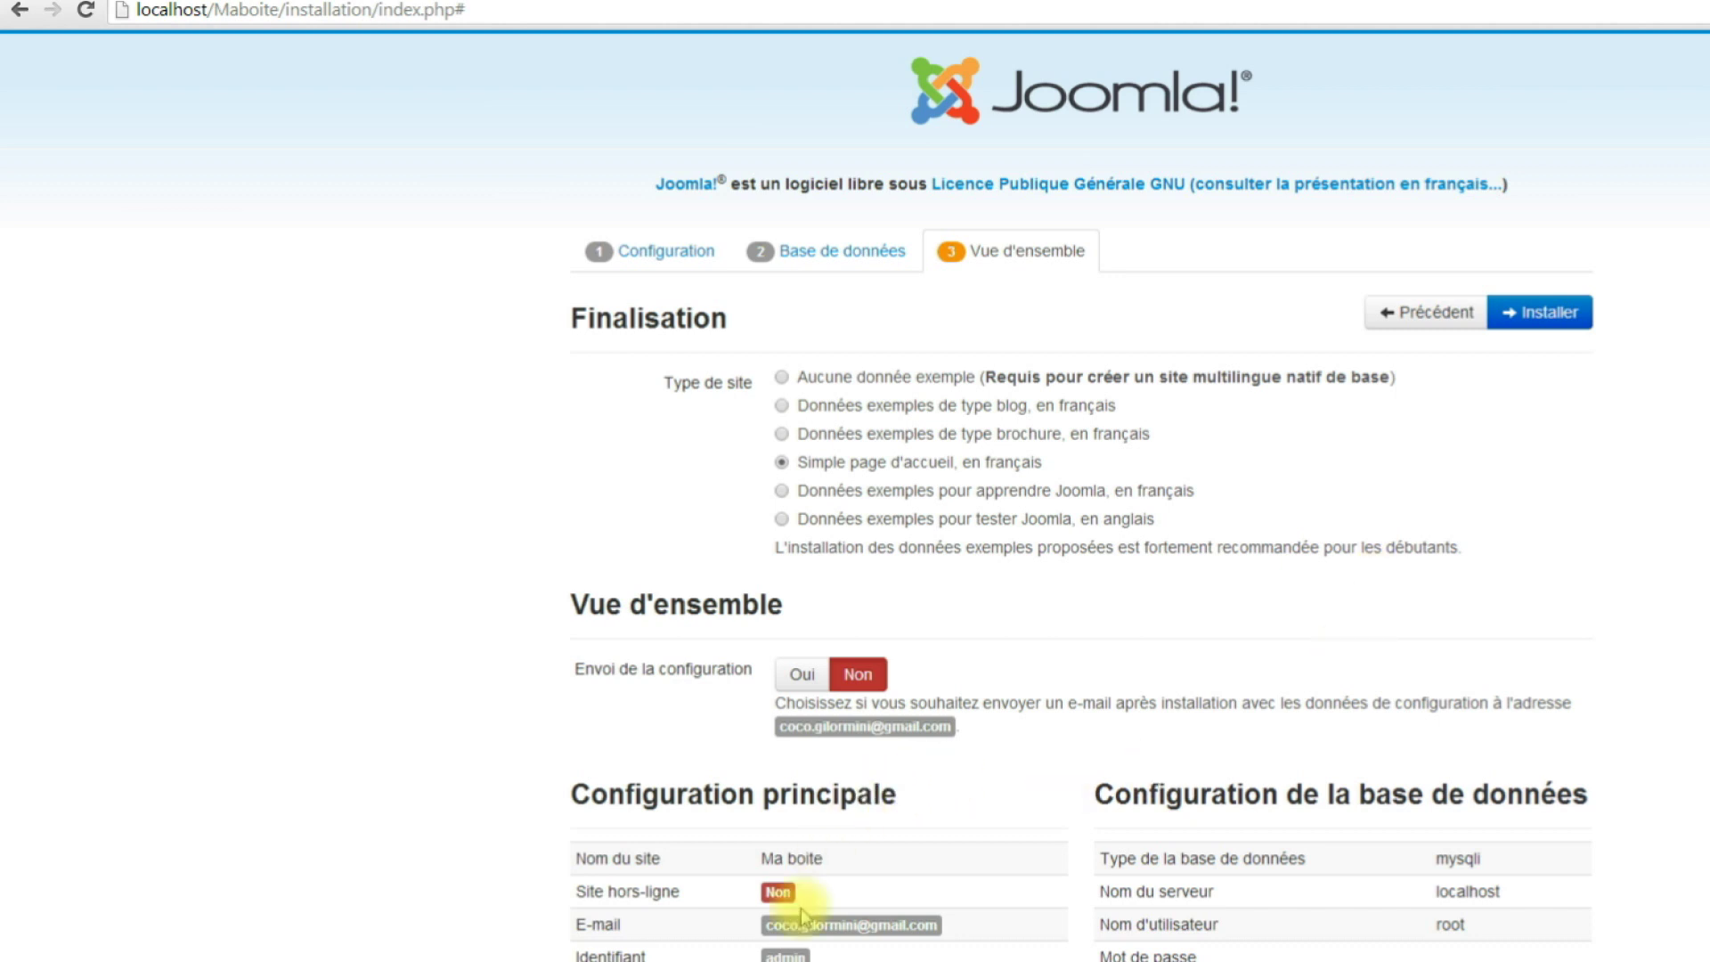
left_click(1540, 320)
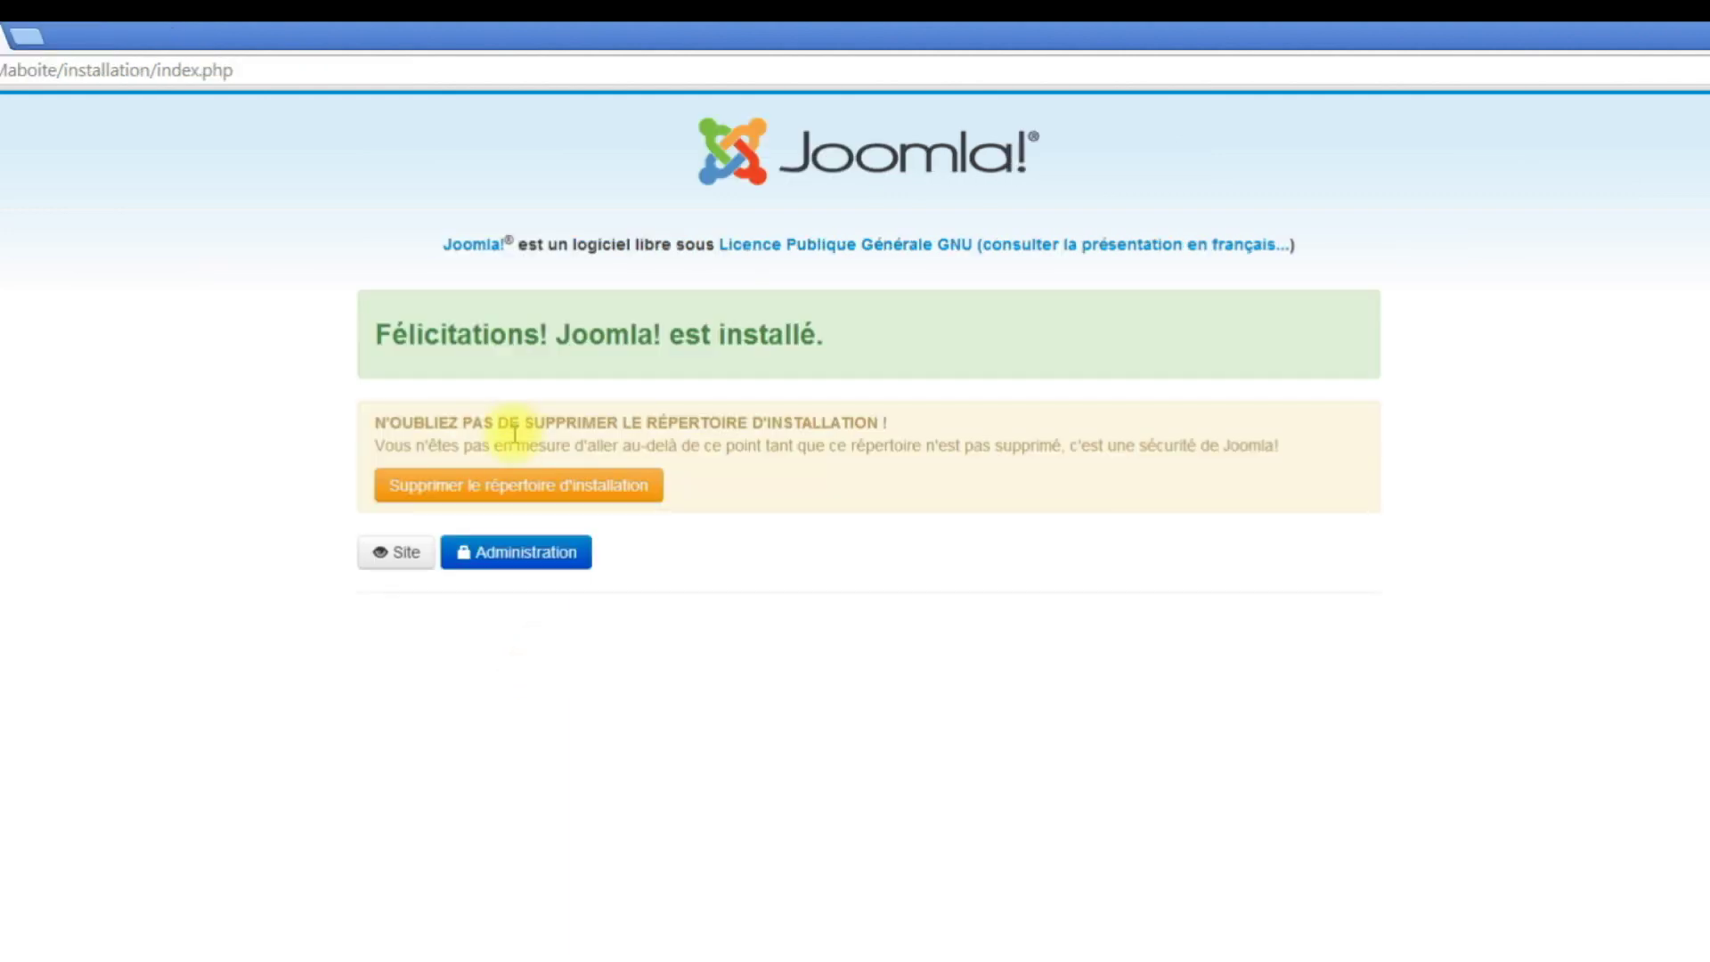
Delete the installation directory, log in to Ma boite admin in French, then open Tutominecraft.
left_click(525, 490)
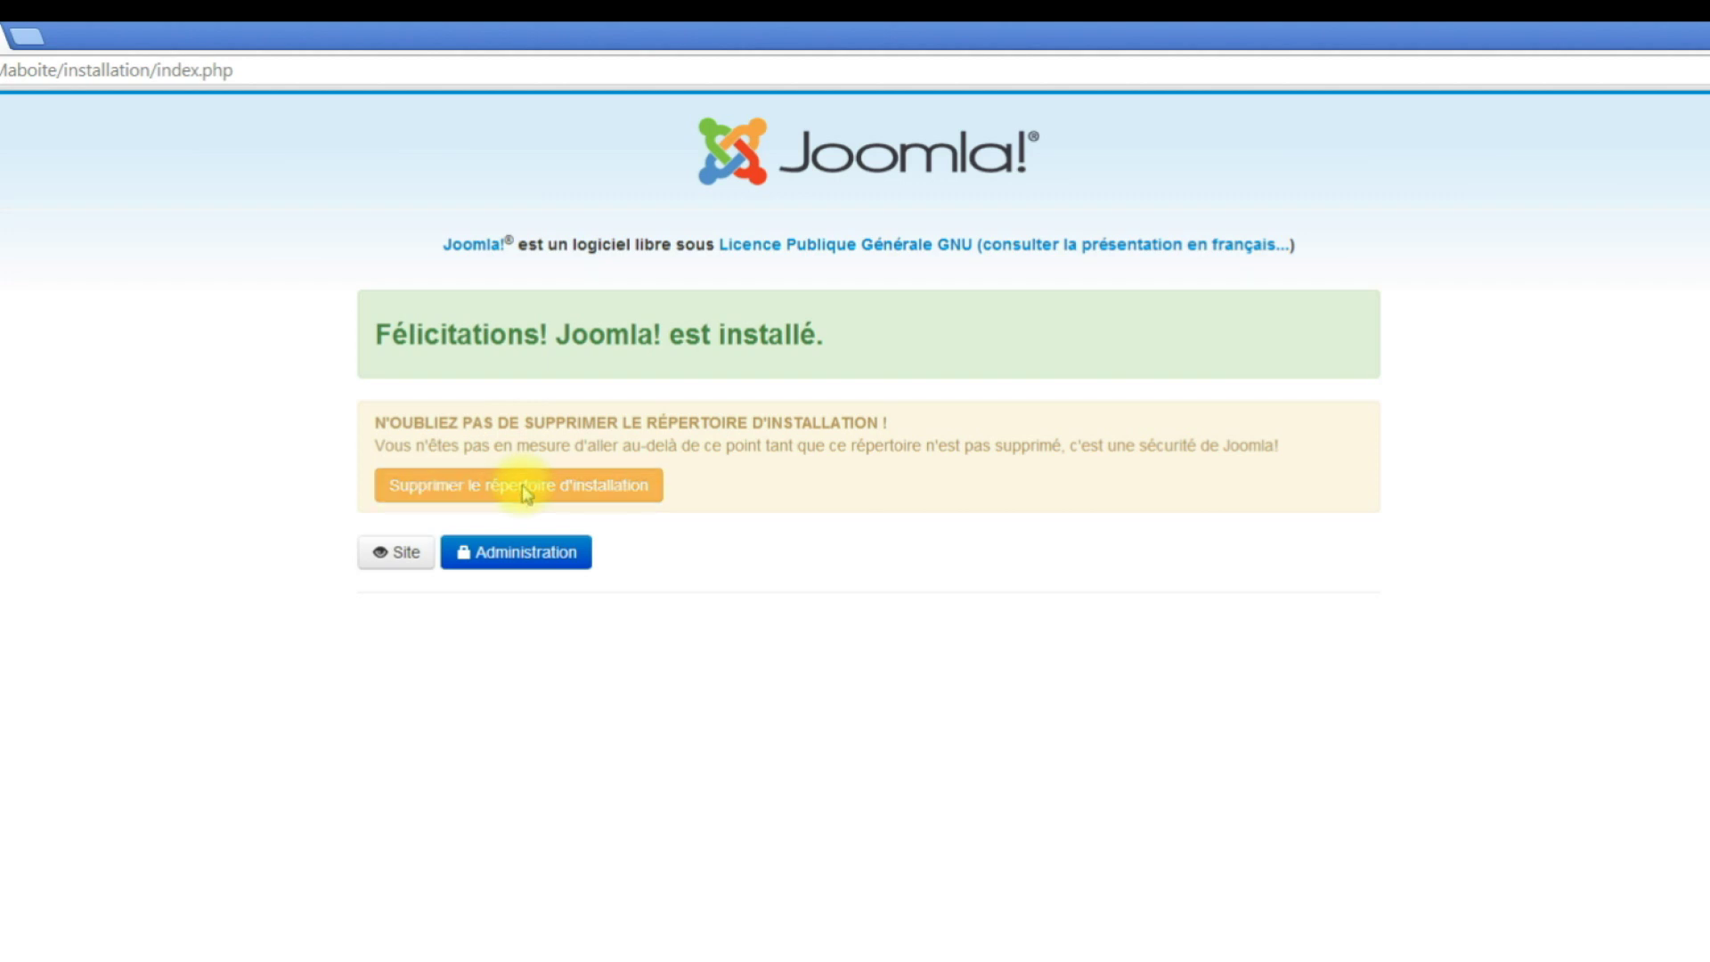
left_click(519, 560)
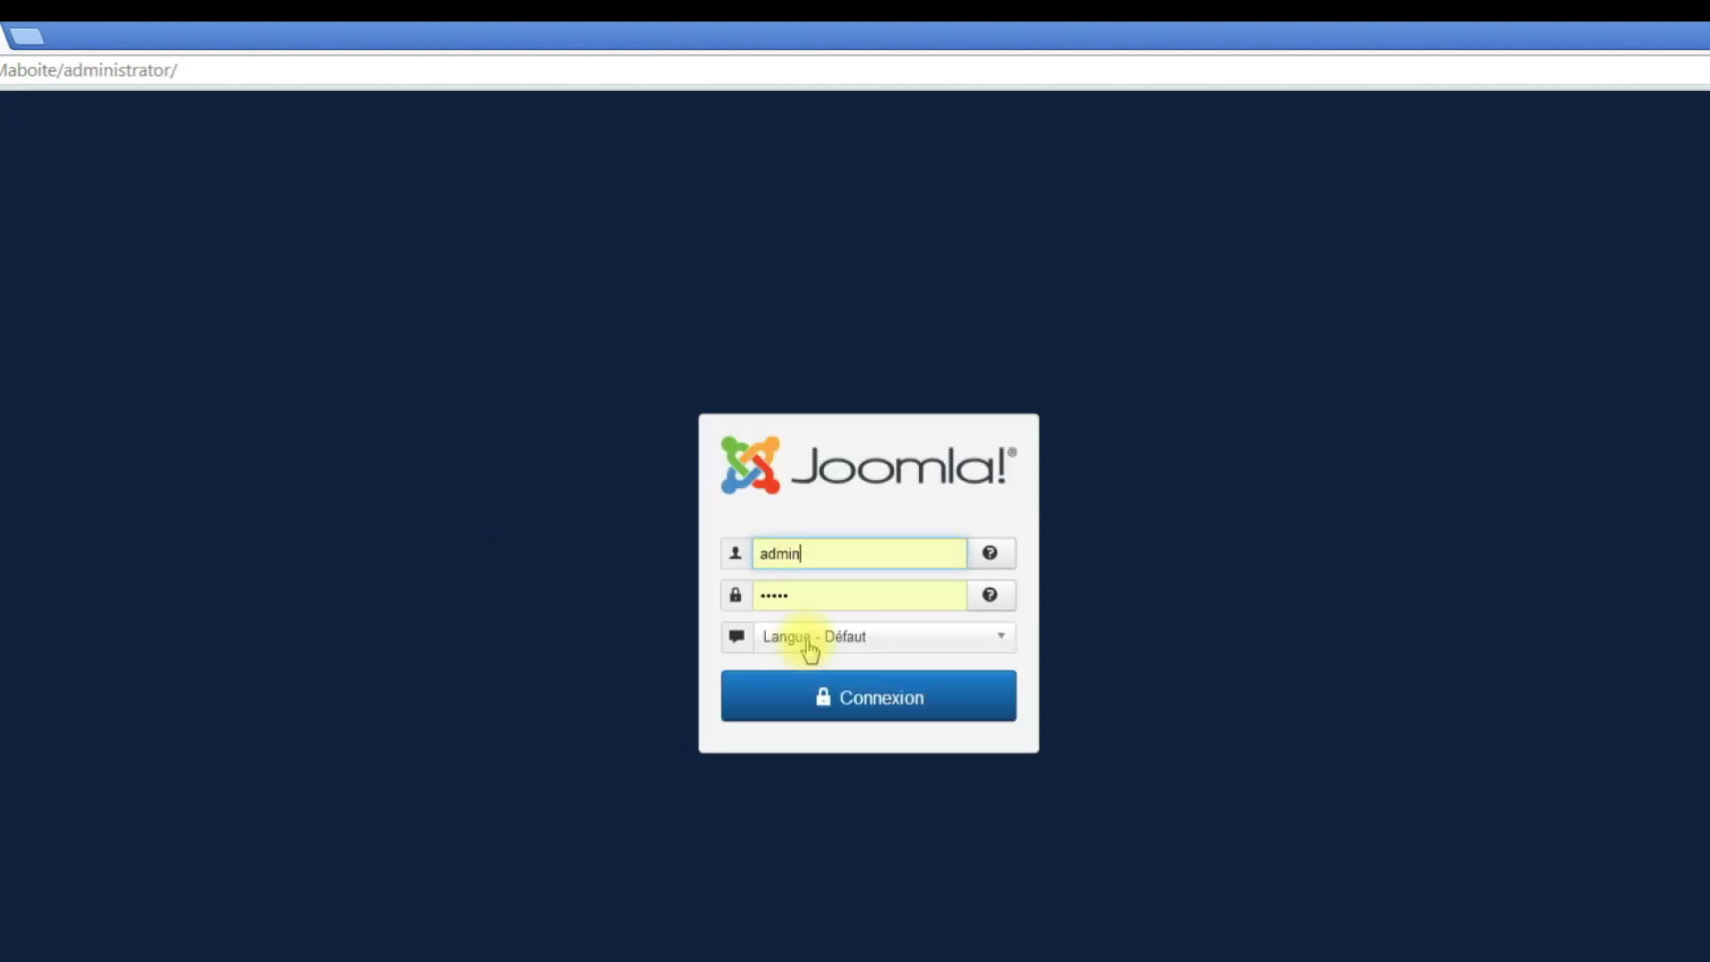
left_click(1003, 638)
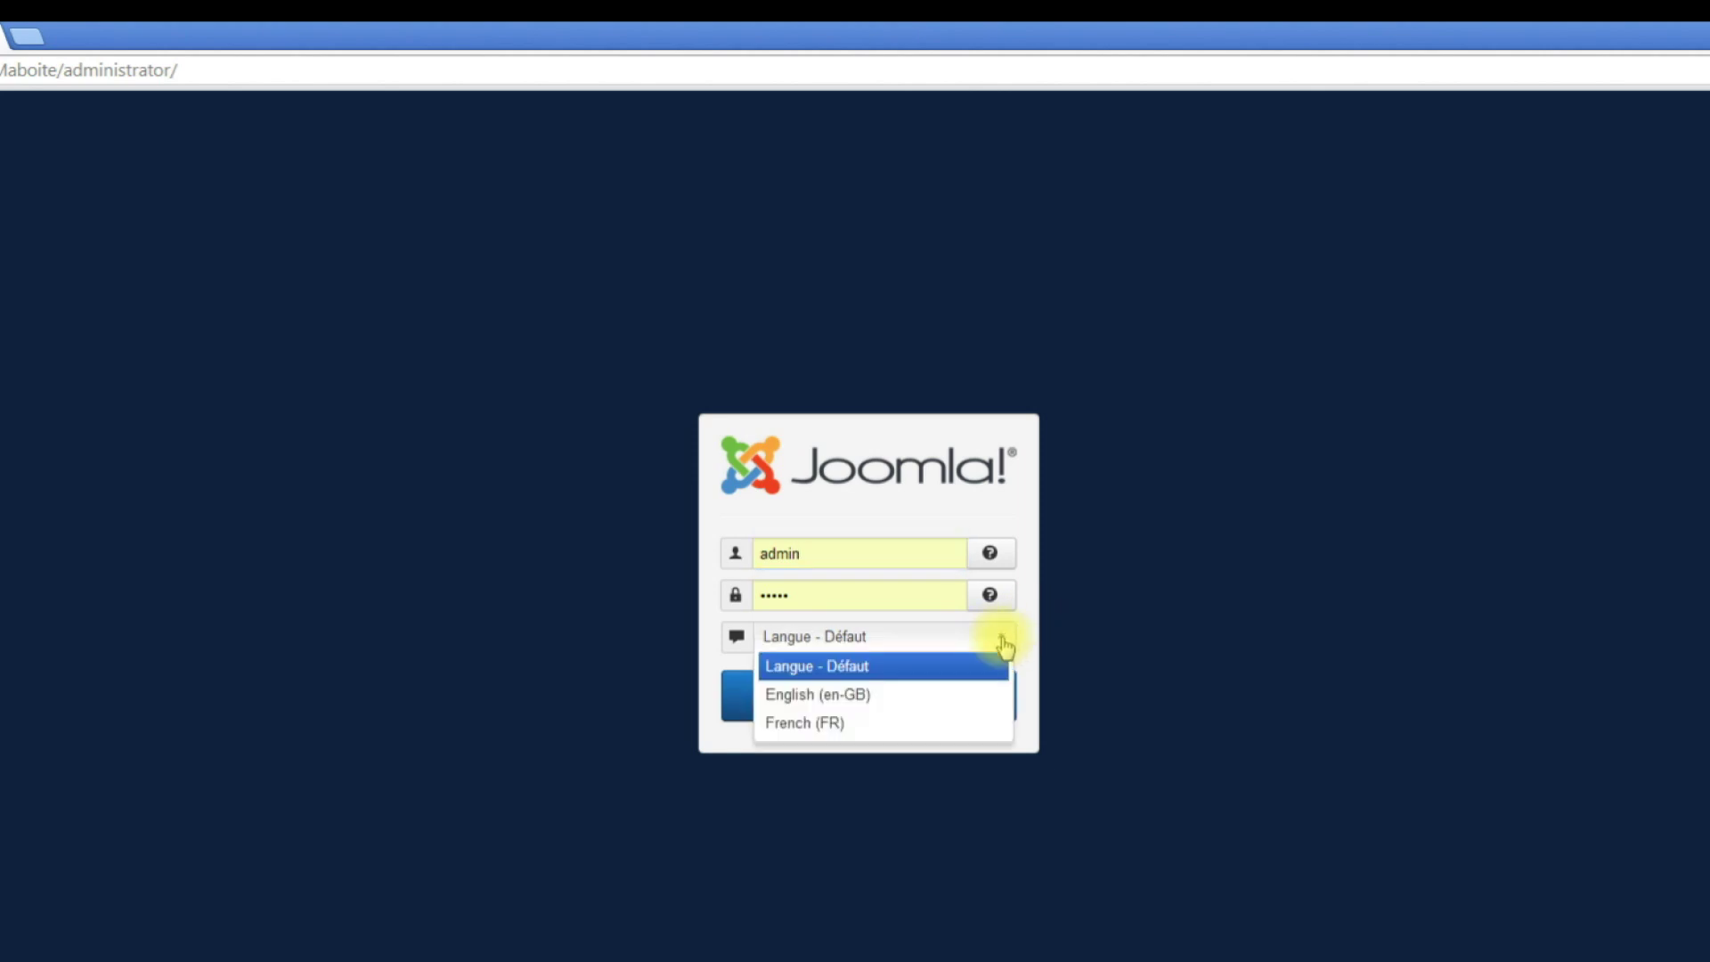
left_click(824, 723)
left_click(877, 706)
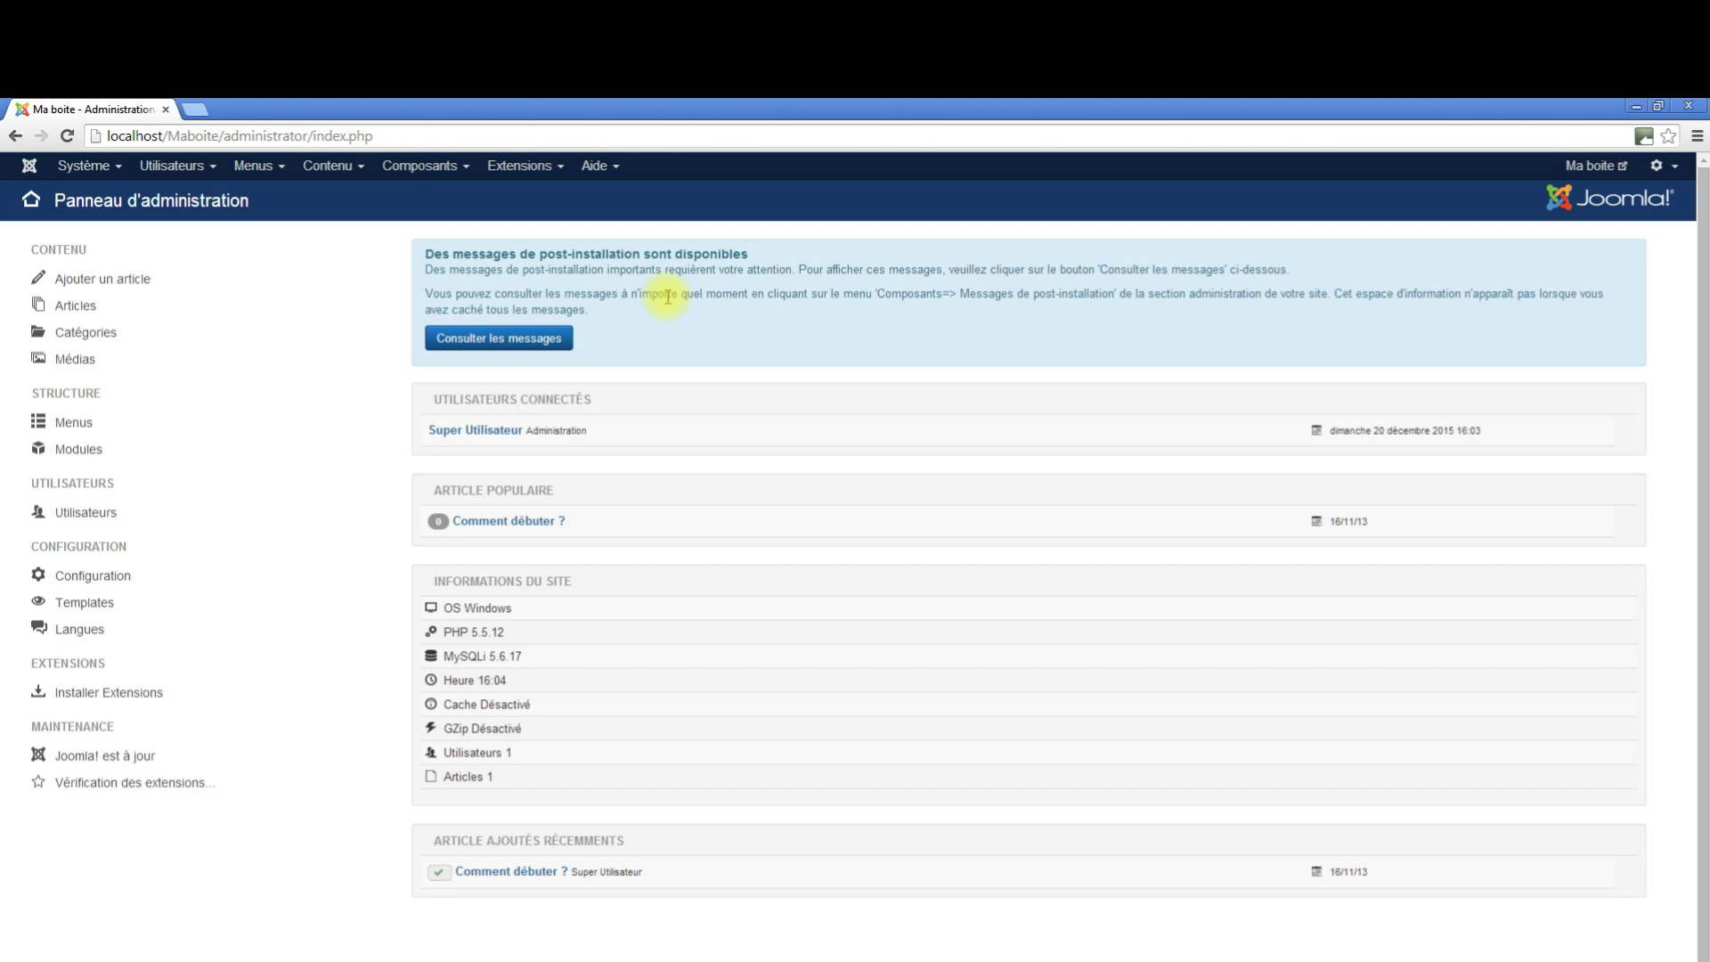
left_click(674, 762)
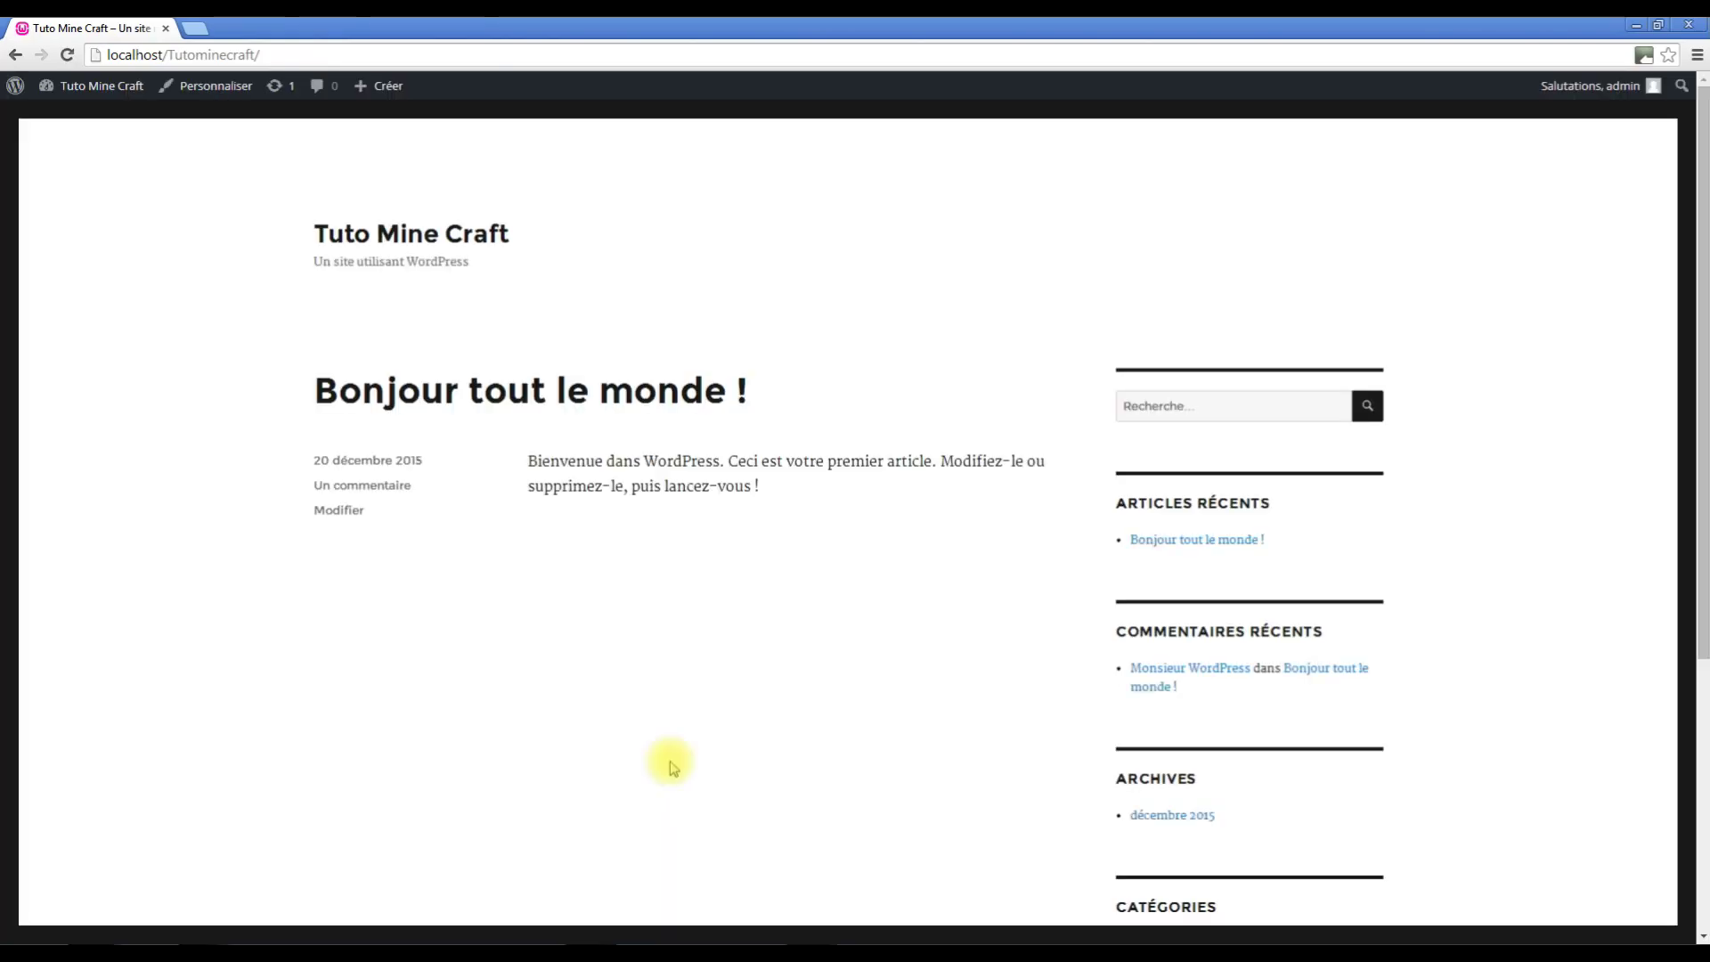
Load localhost/Tutominecraft/wp-admin for the Tuto Mine Craft dashboard, then return to localhost.
left_click(278, 56)
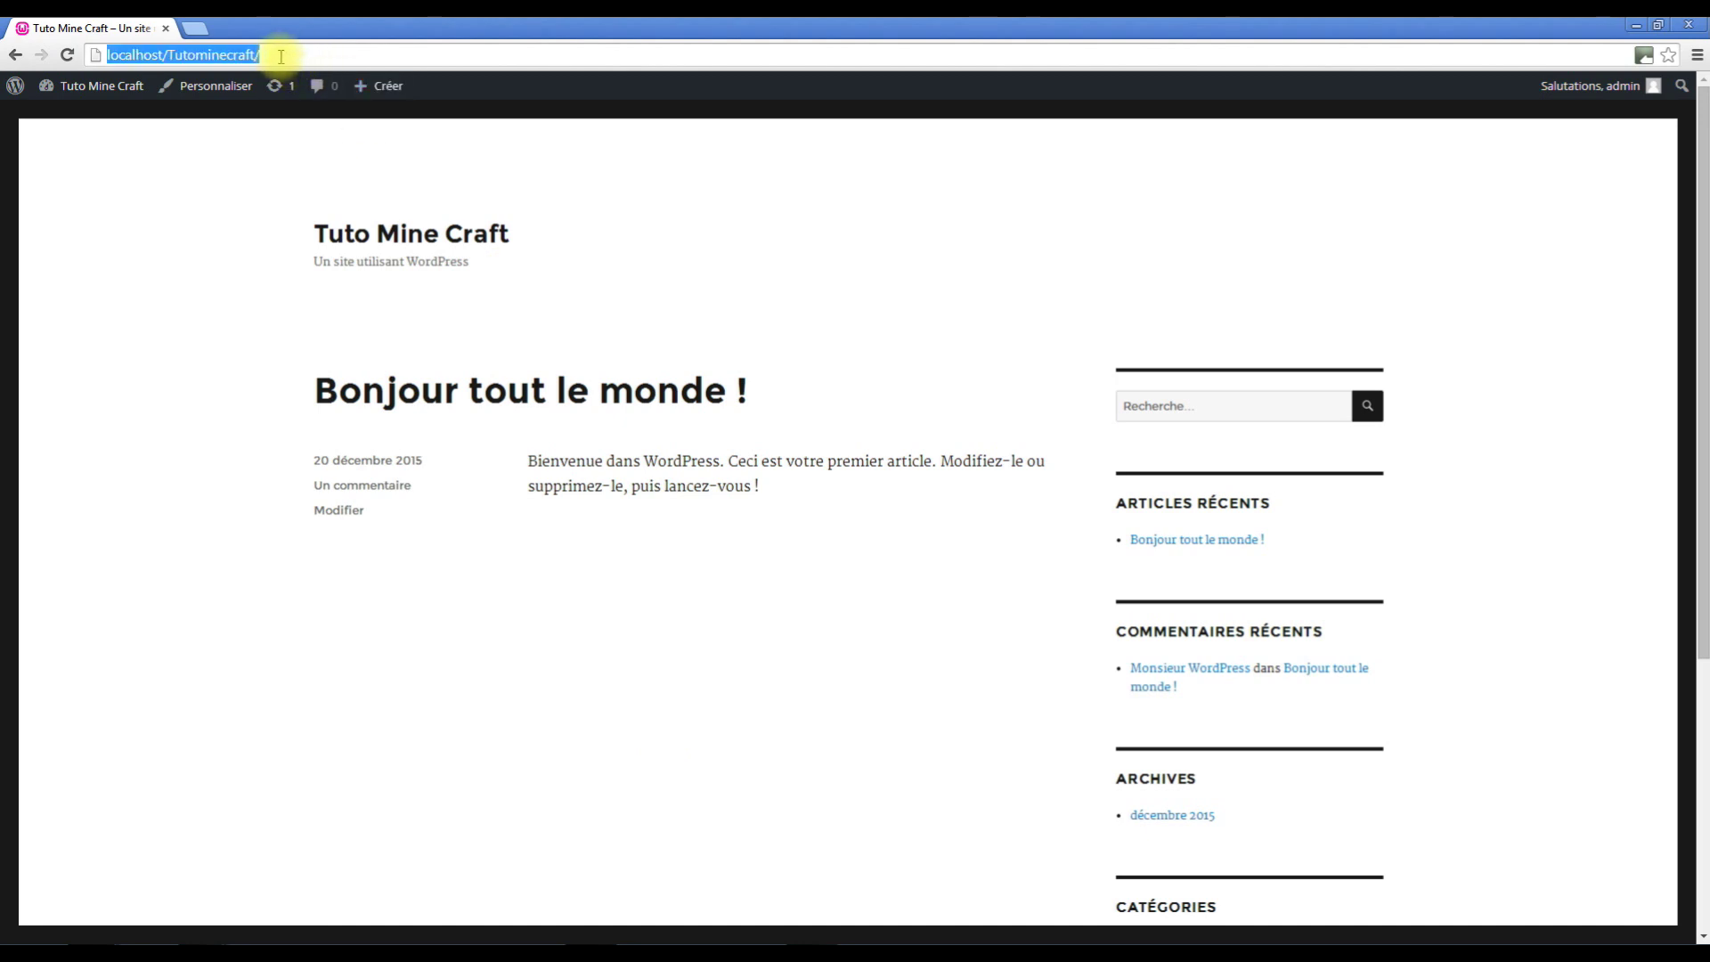
left_click(274, 55)
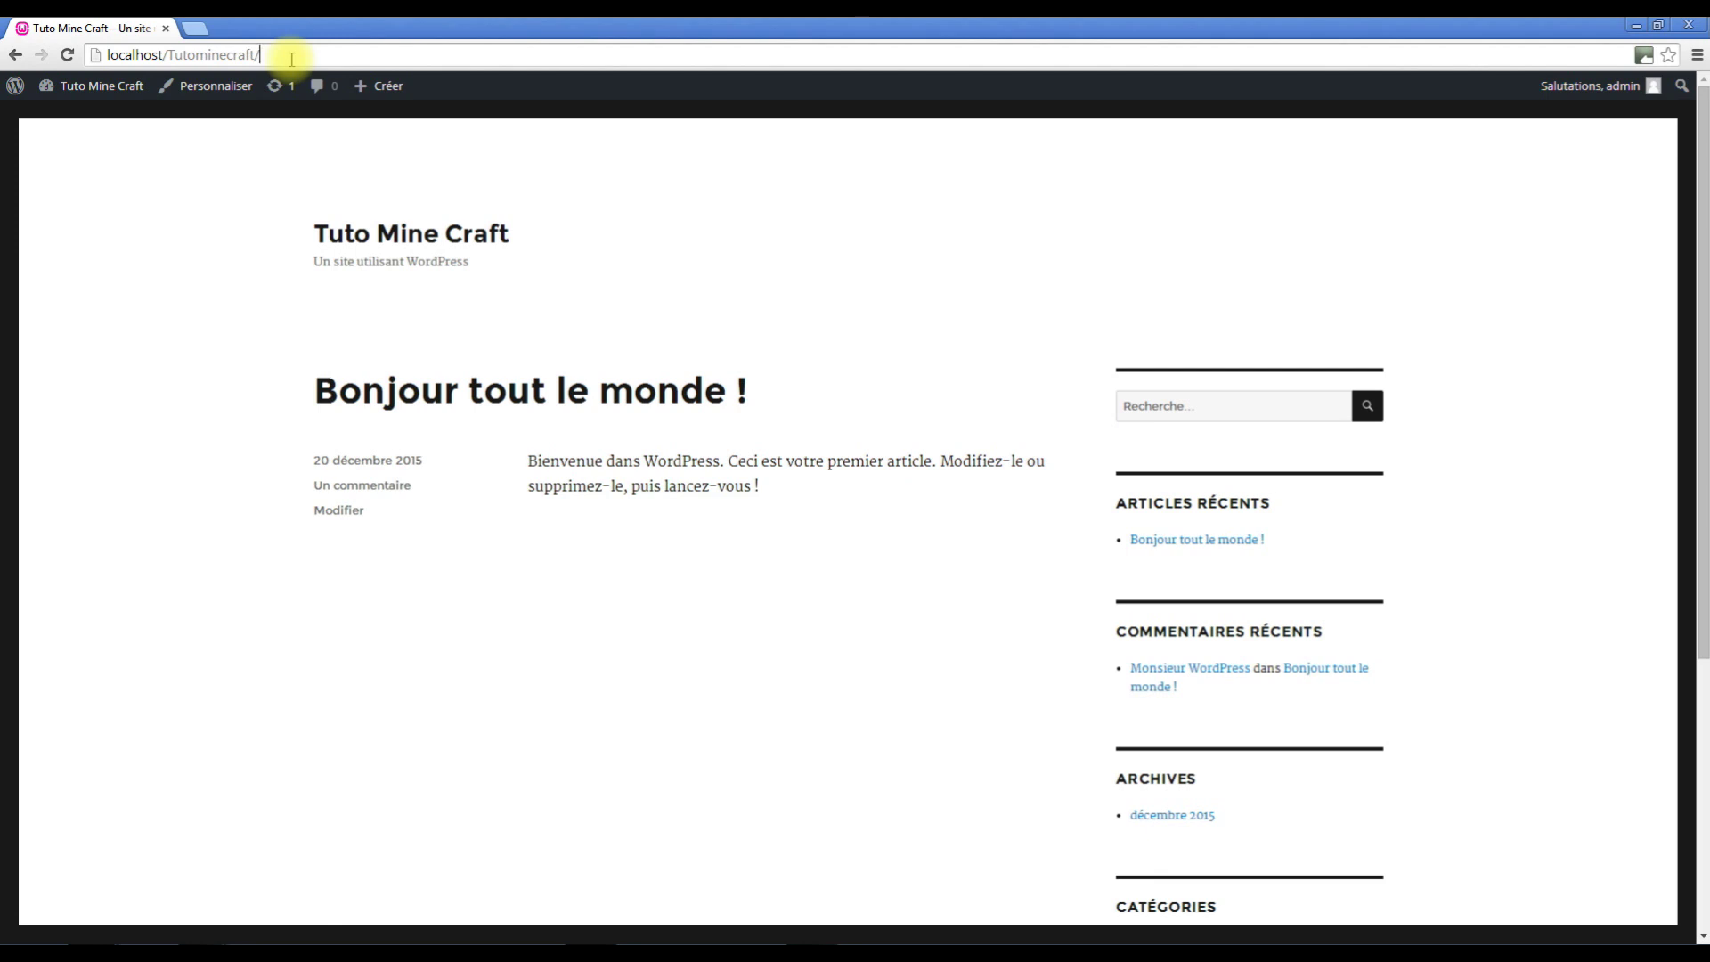
type("wp")
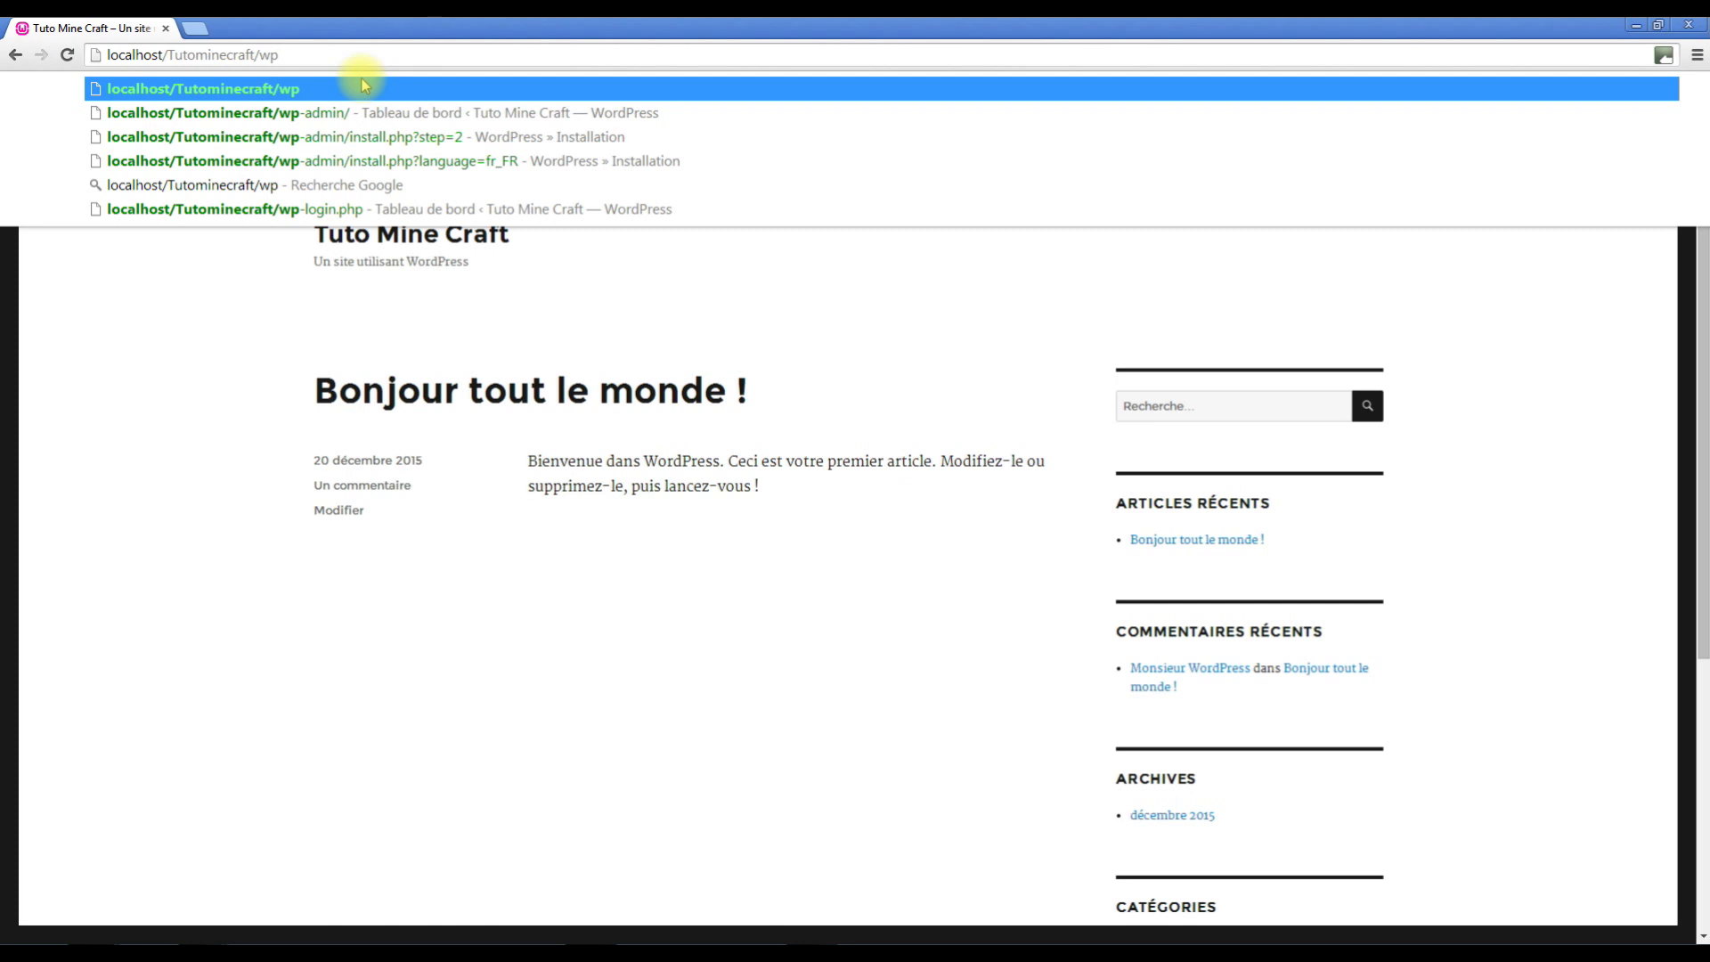
type("-admin")
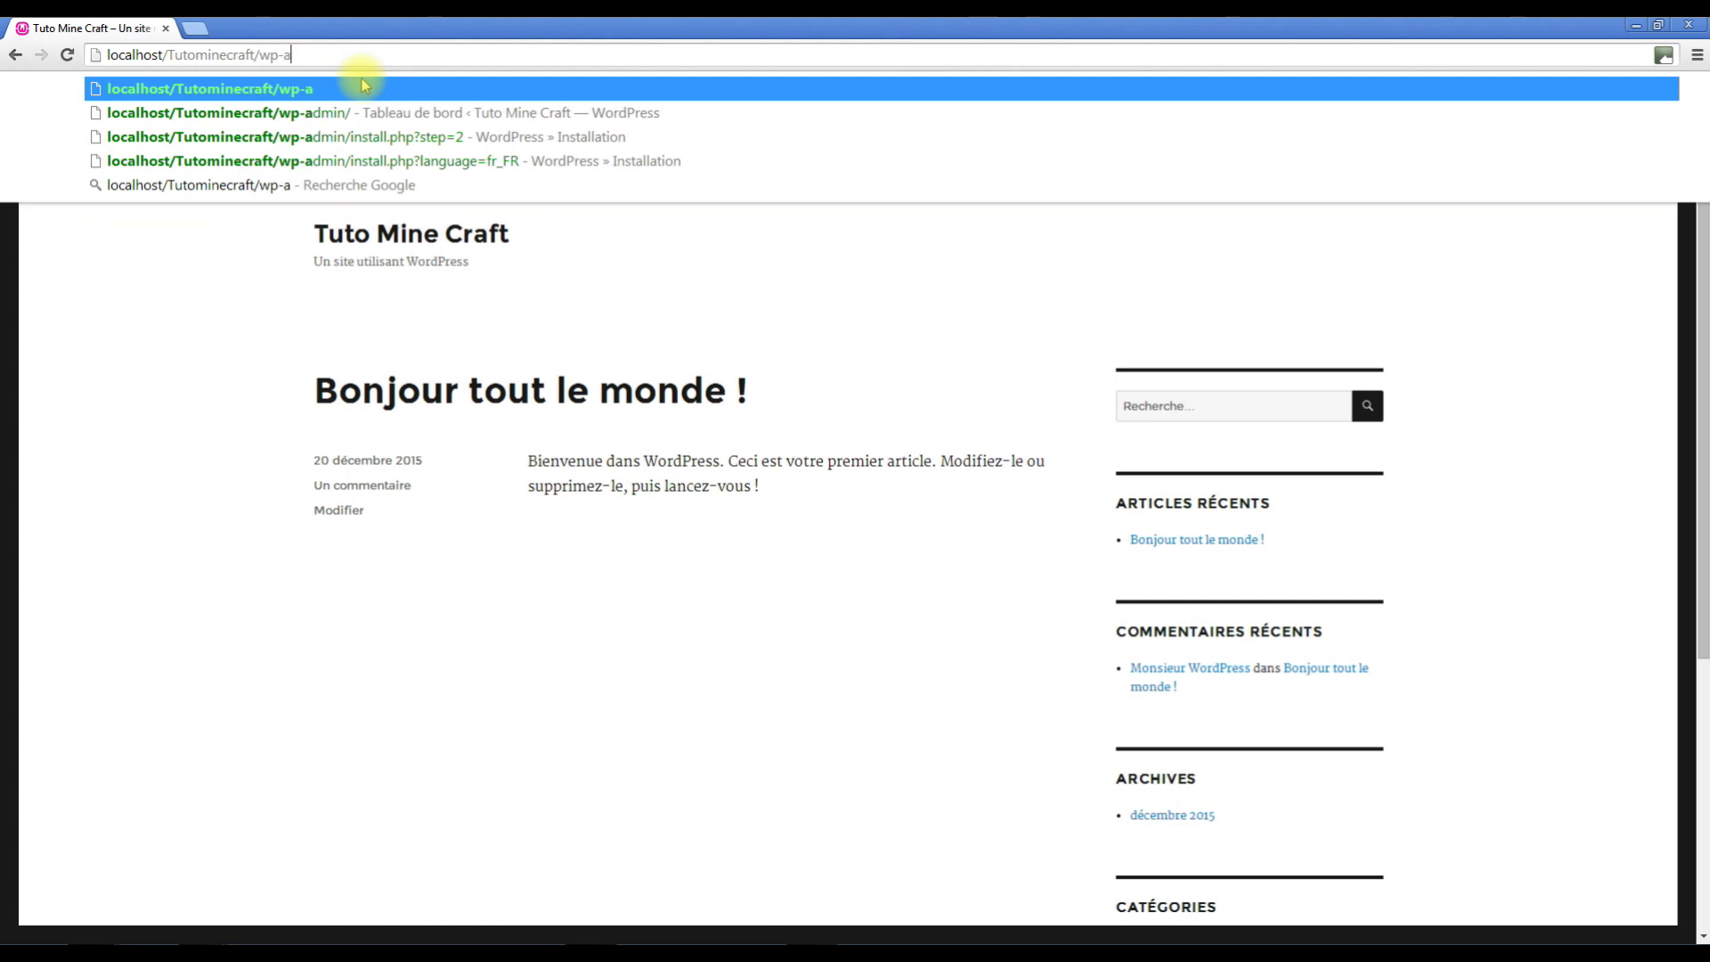
key("Return")
mouse_move(365, 86)
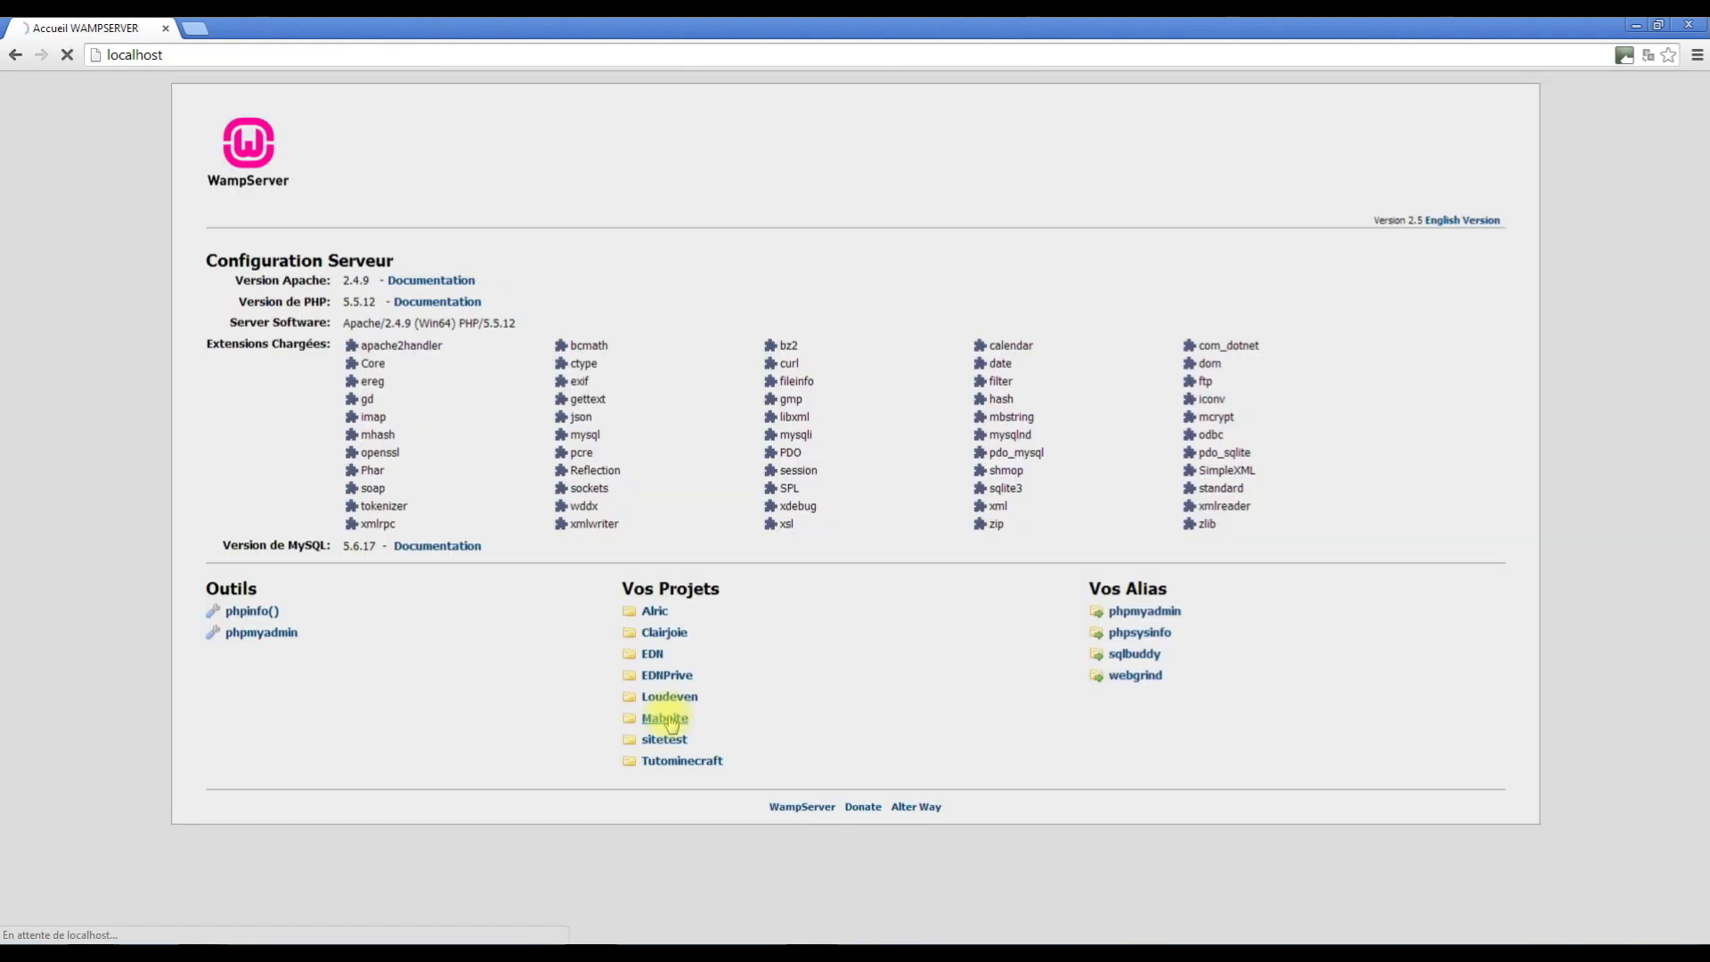
Open the Maboite site and load its admin page at localhost/Maboite/administrator.
left_click(666, 719)
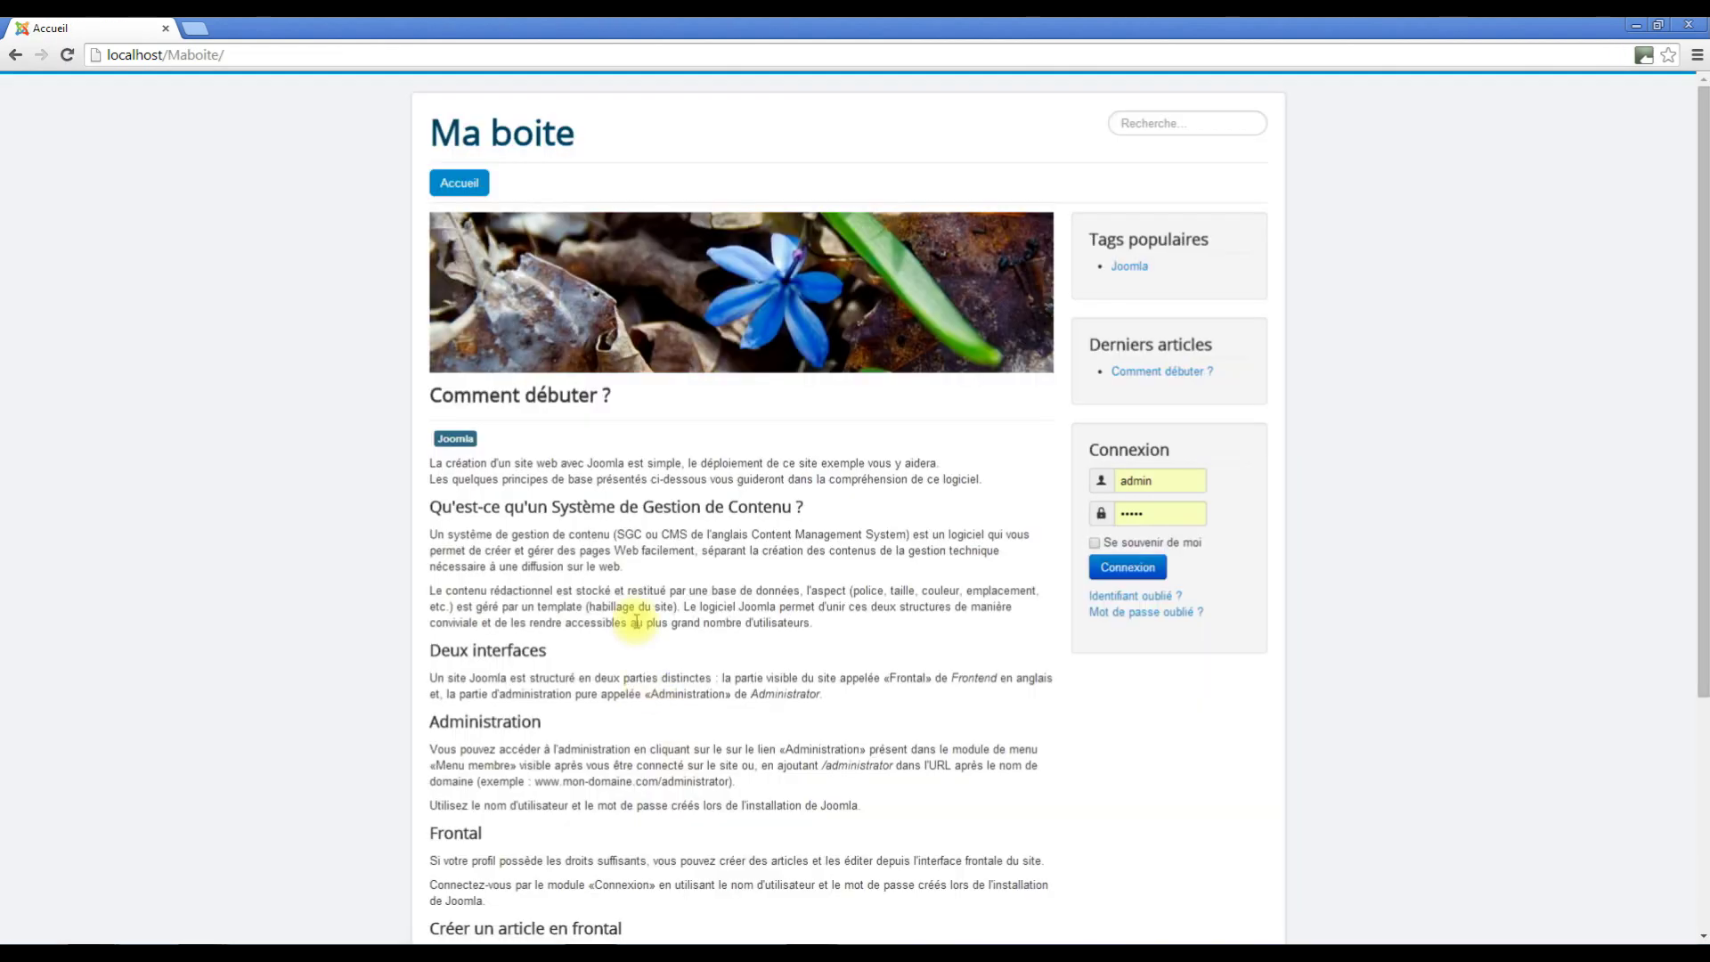
left_click(252, 55)
left_click(253, 57)
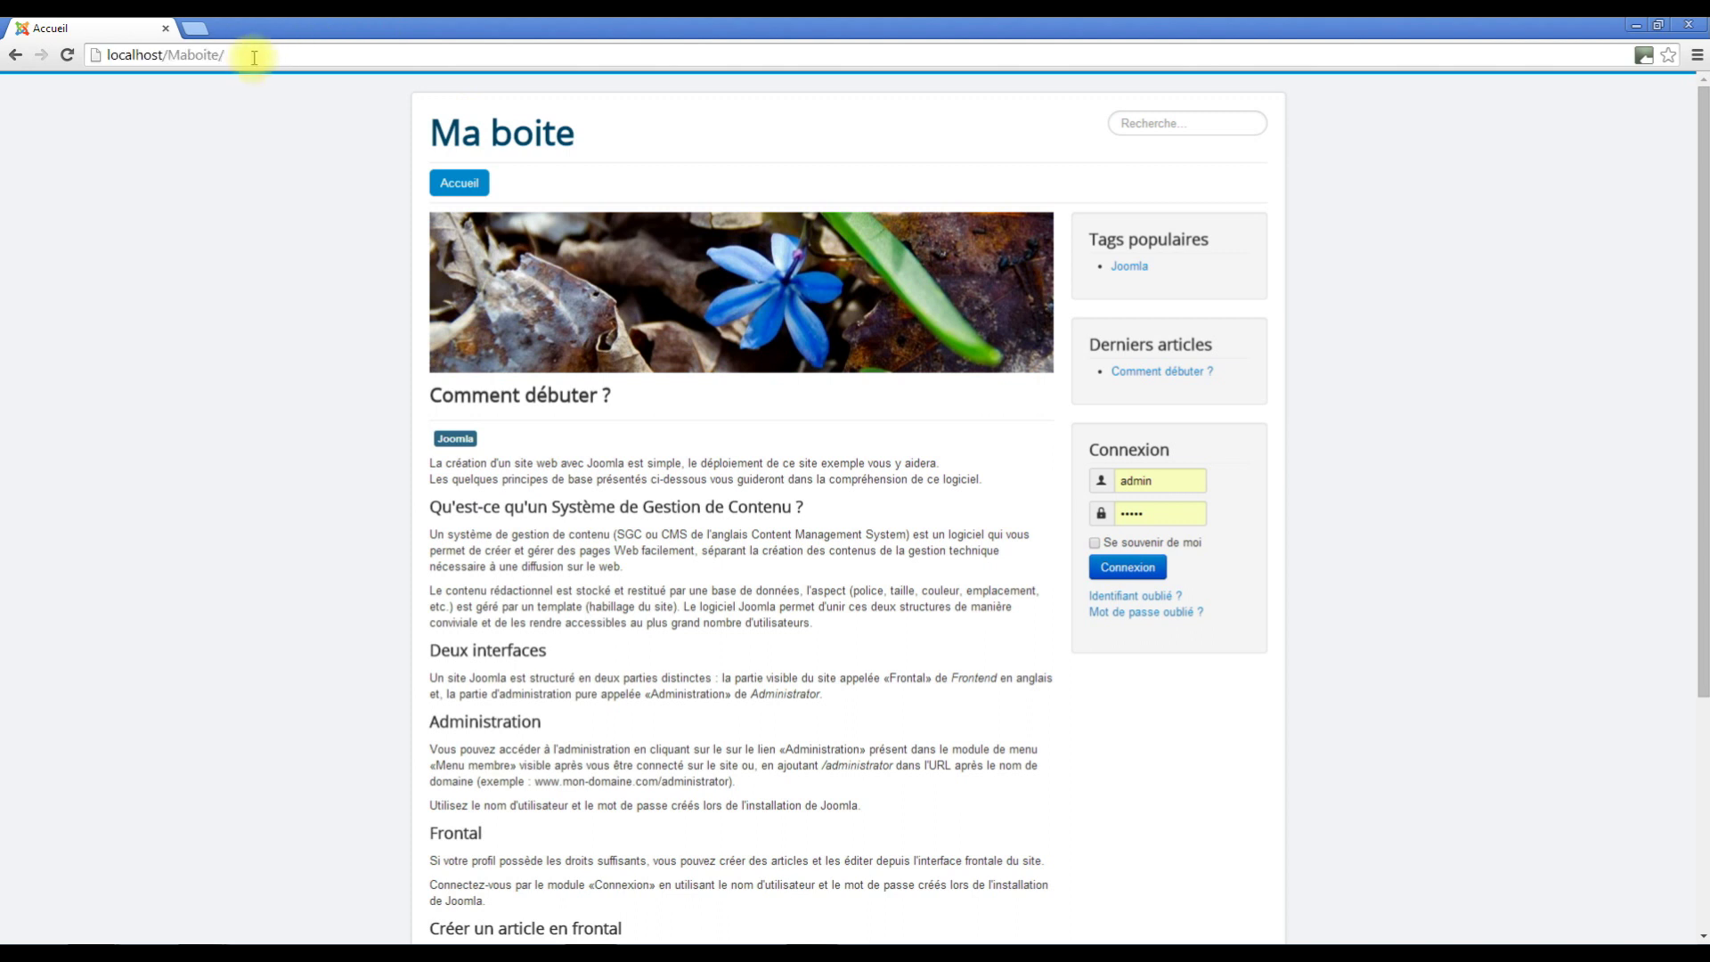
type("admin")
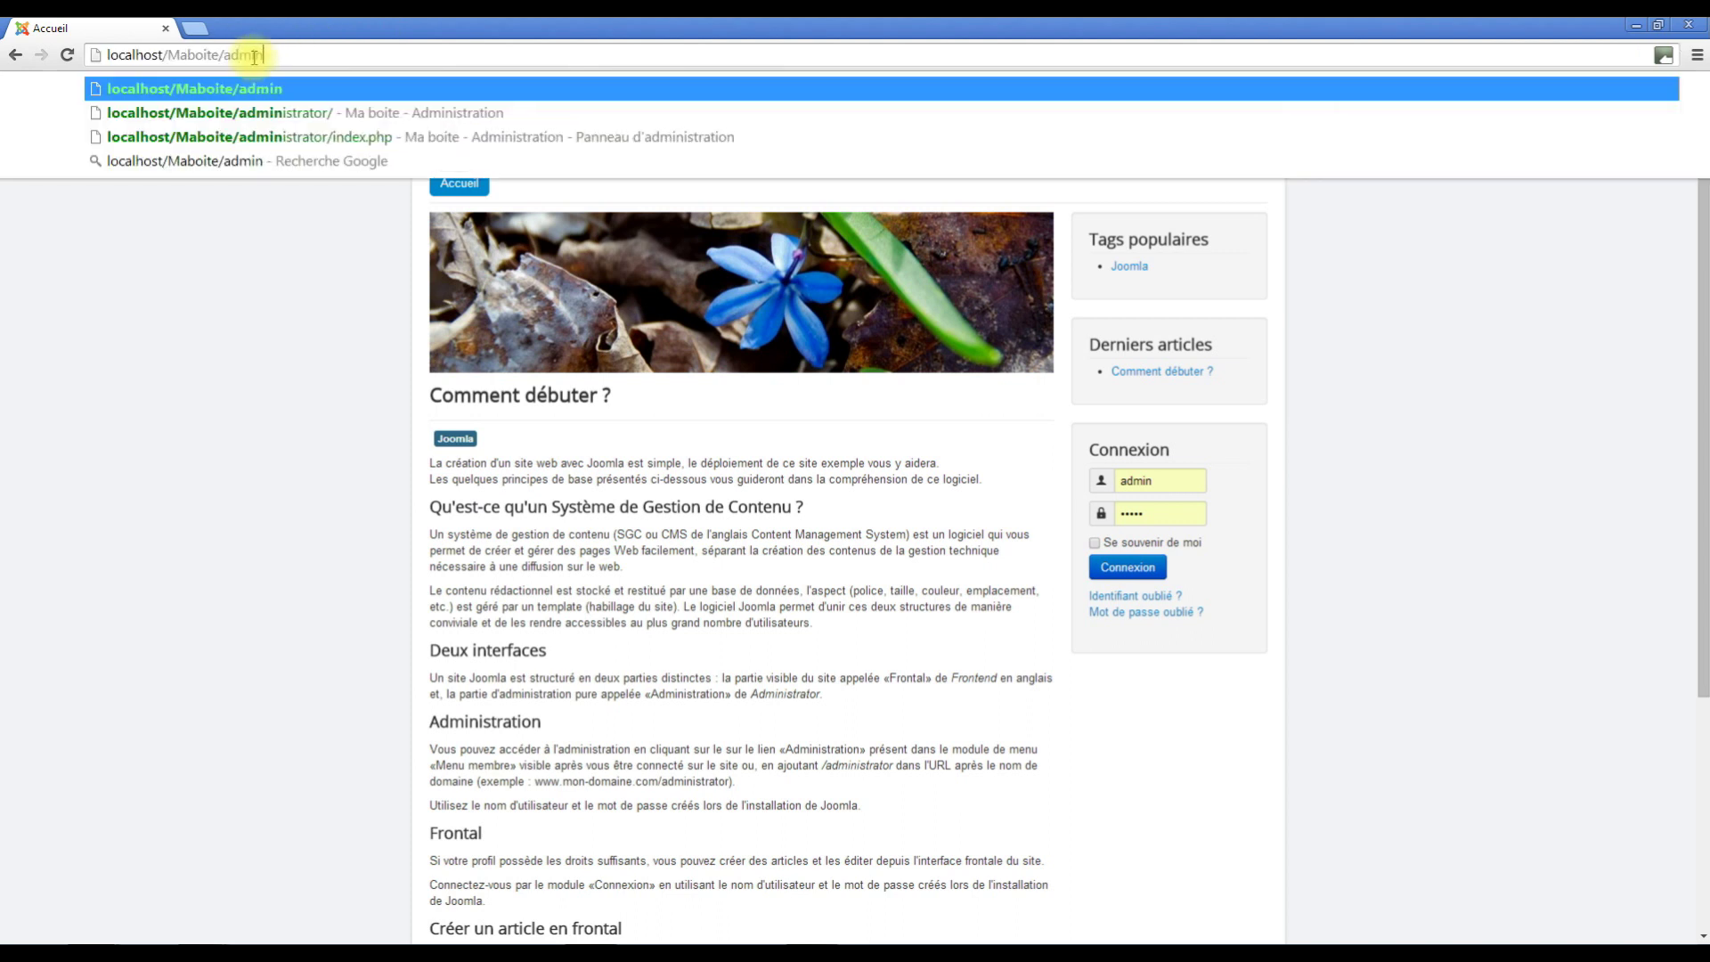
type("istrator")
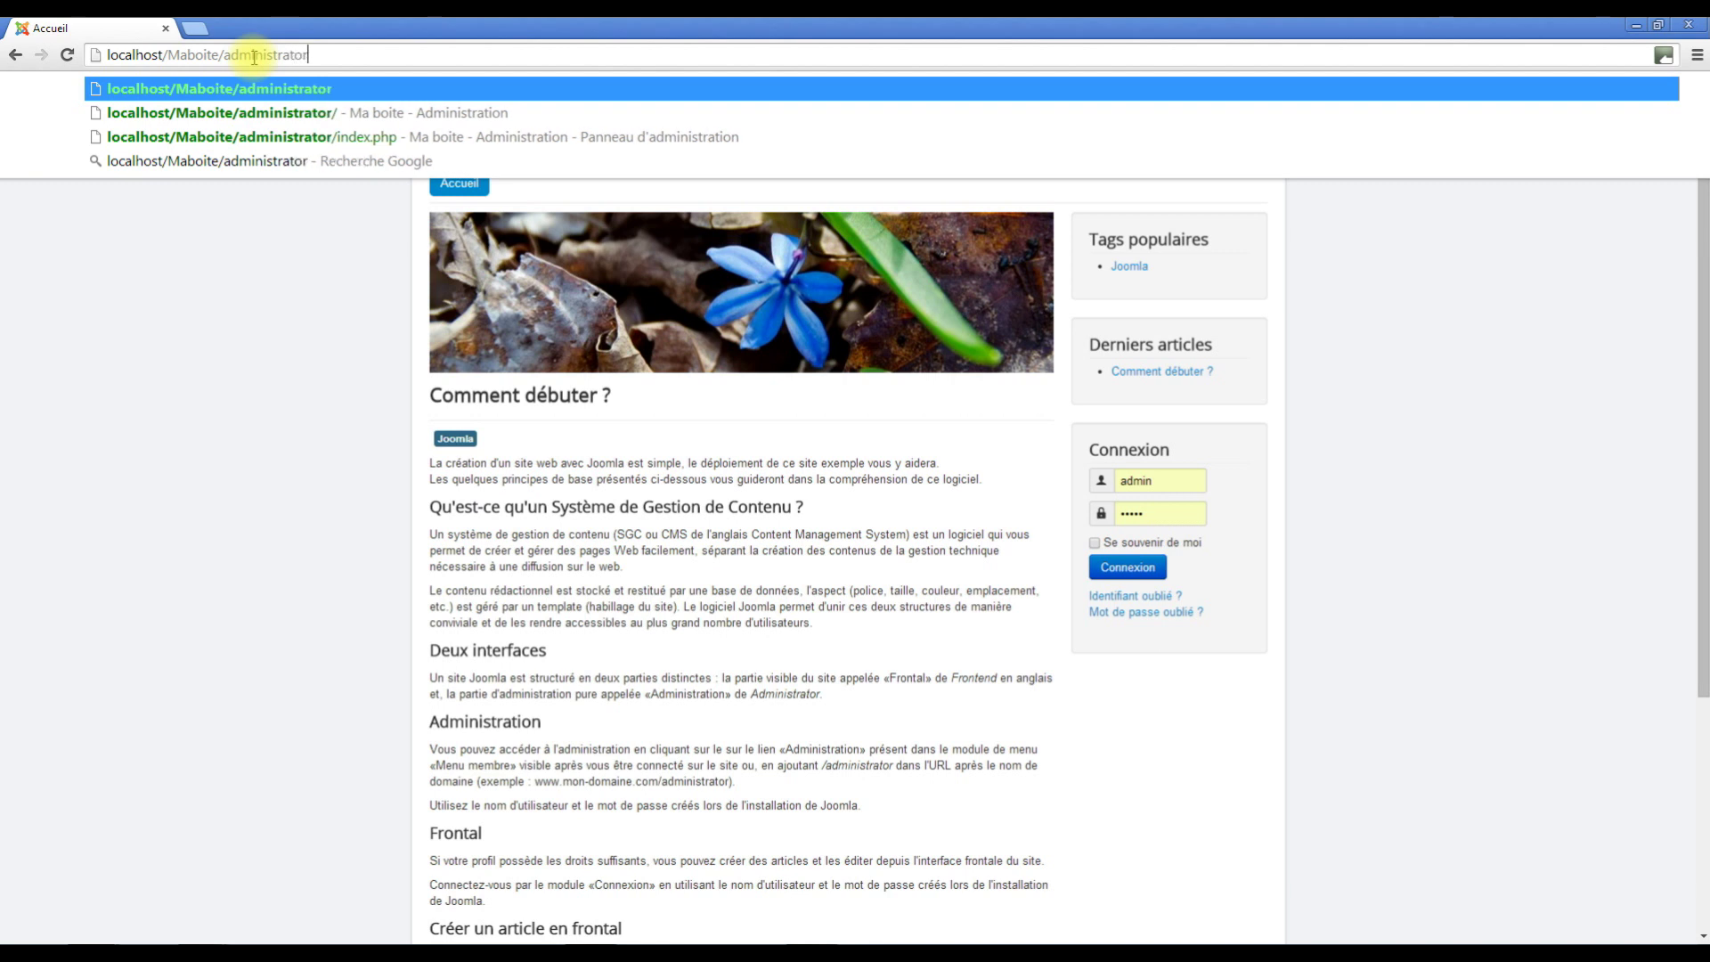
key("Return")
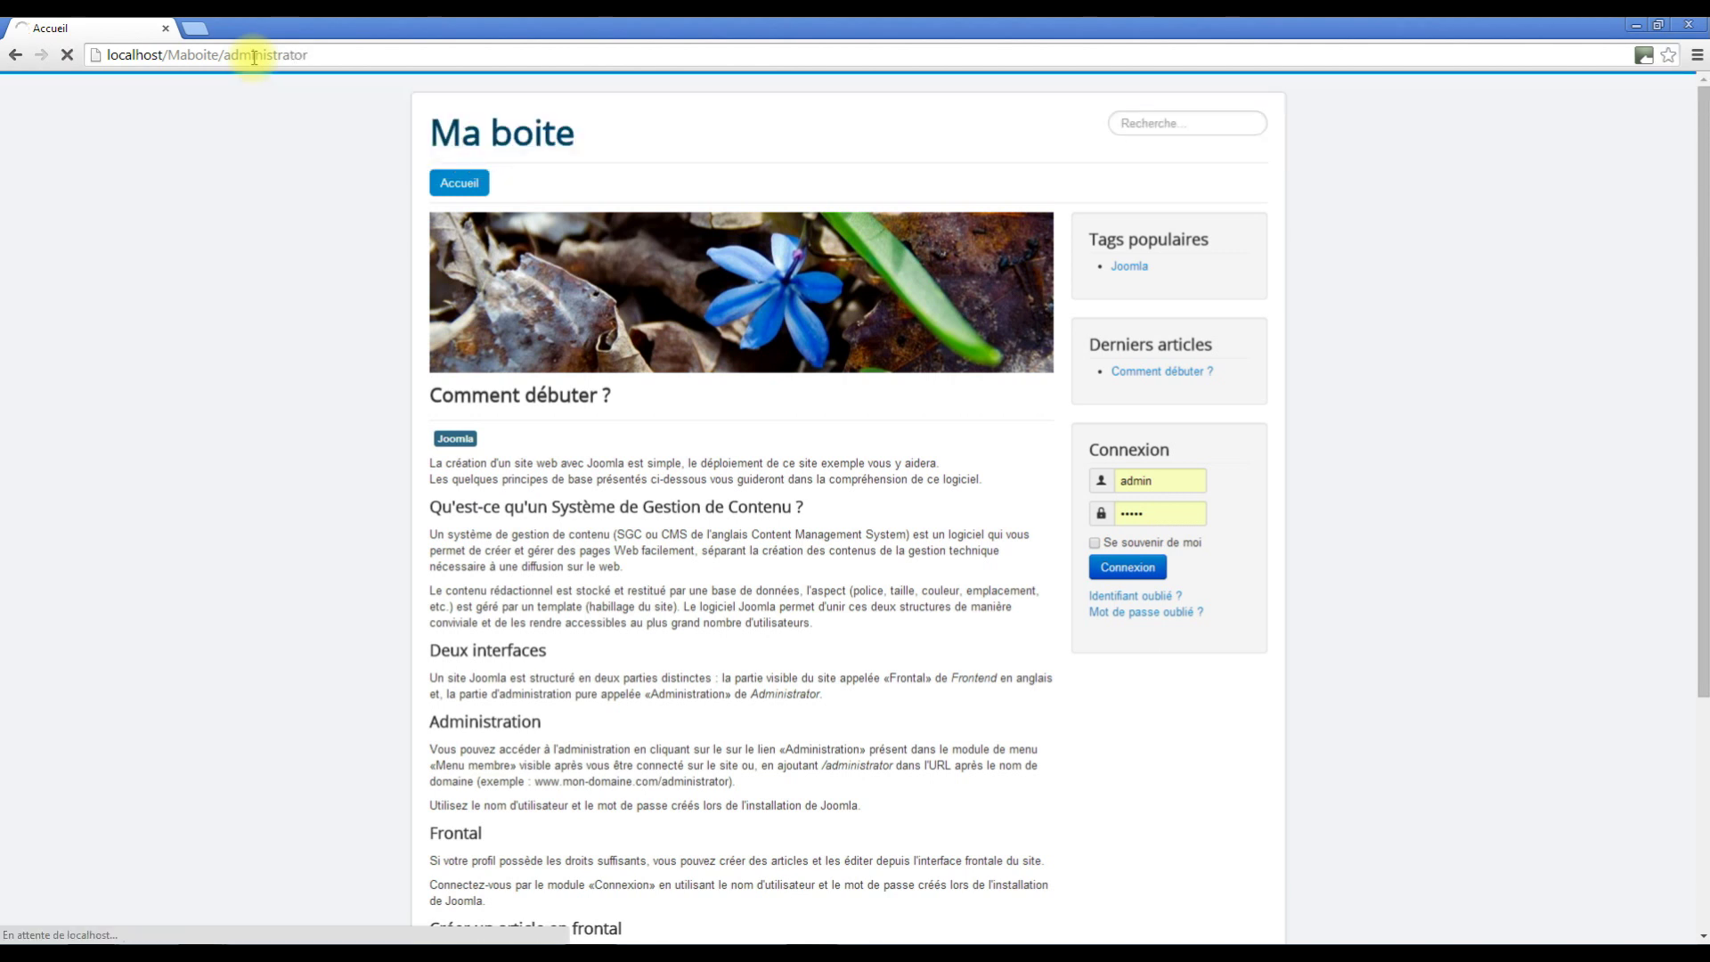